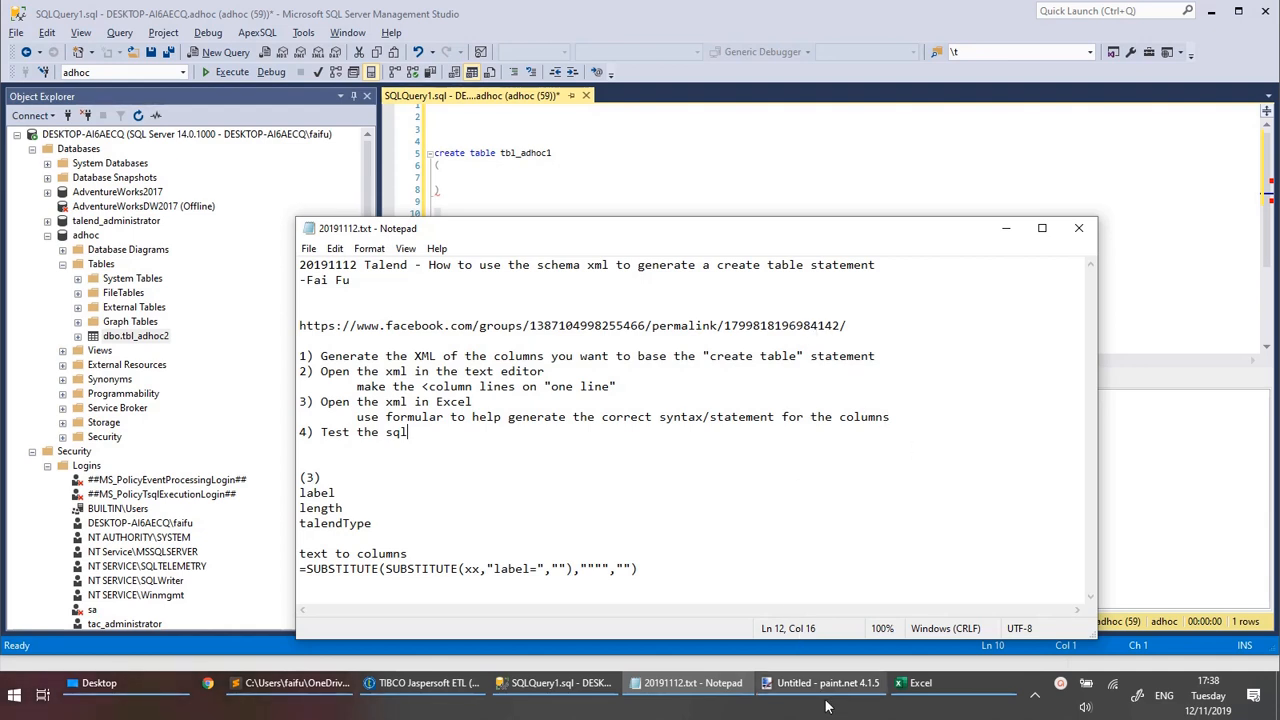
Switch to paint.net and read the posted question about obtaining the create table script.
mouse_move(826, 690)
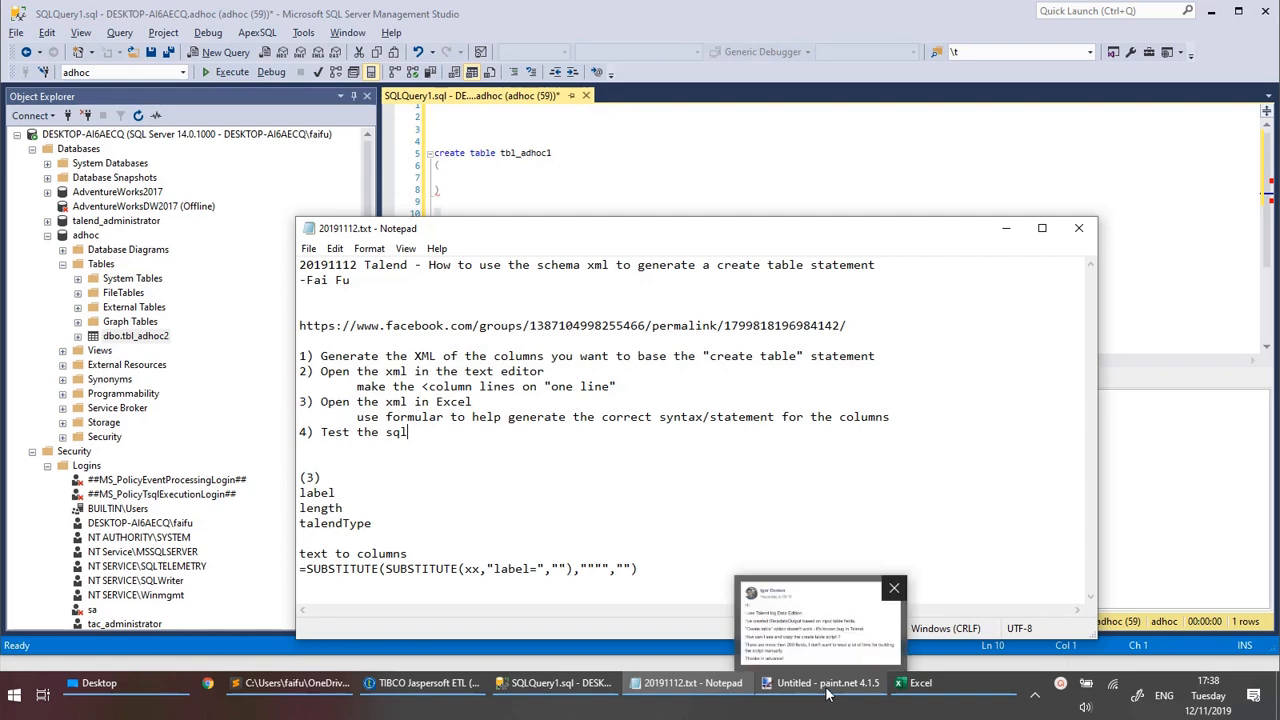
left_click(826, 690)
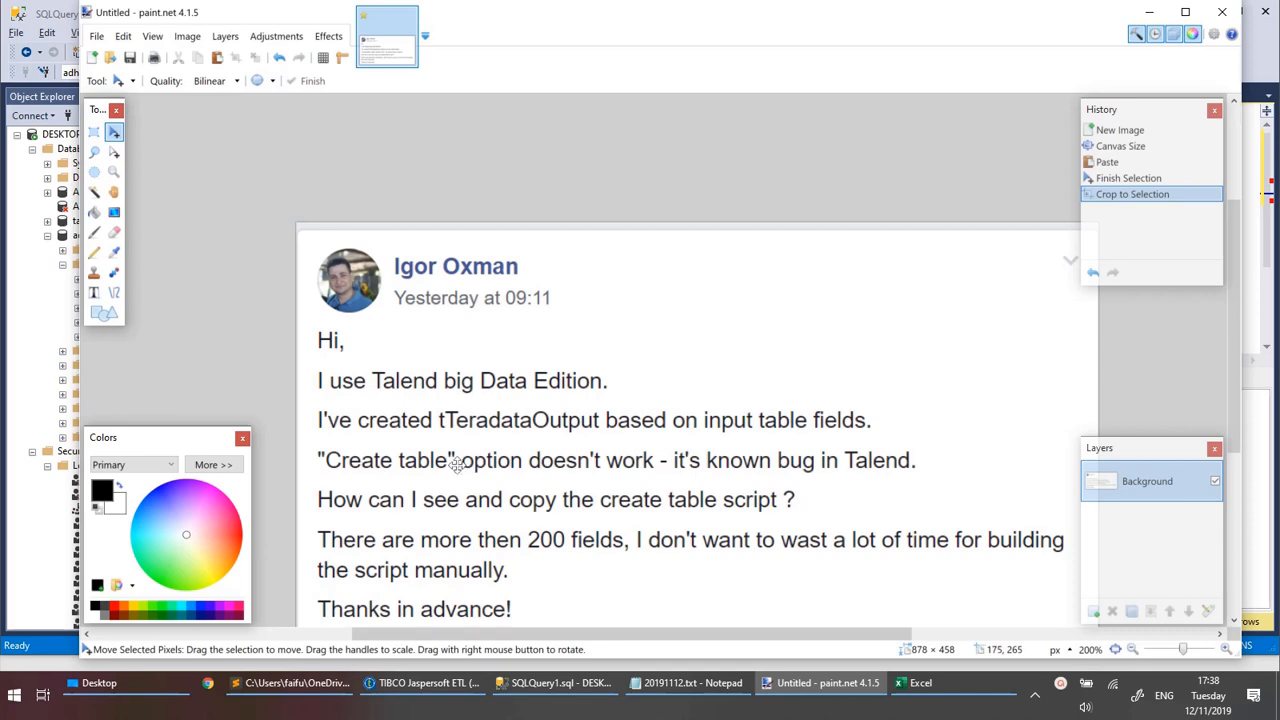
In TIBCO Jaspersoft ETL, inspect tFixedFlowInput_1's inline content and schema, and the basic settings of tLogRow_1 and tMSSqlOutput_1.
left_click(422, 705)
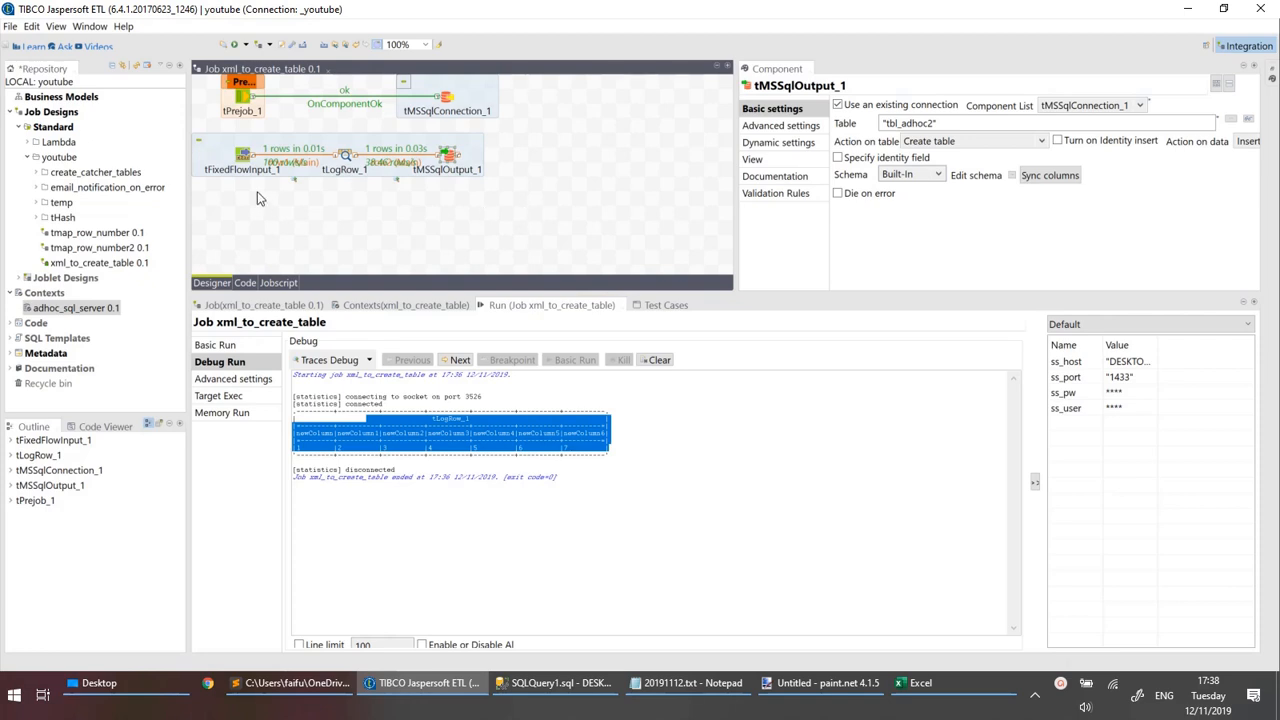
left_click(242, 158)
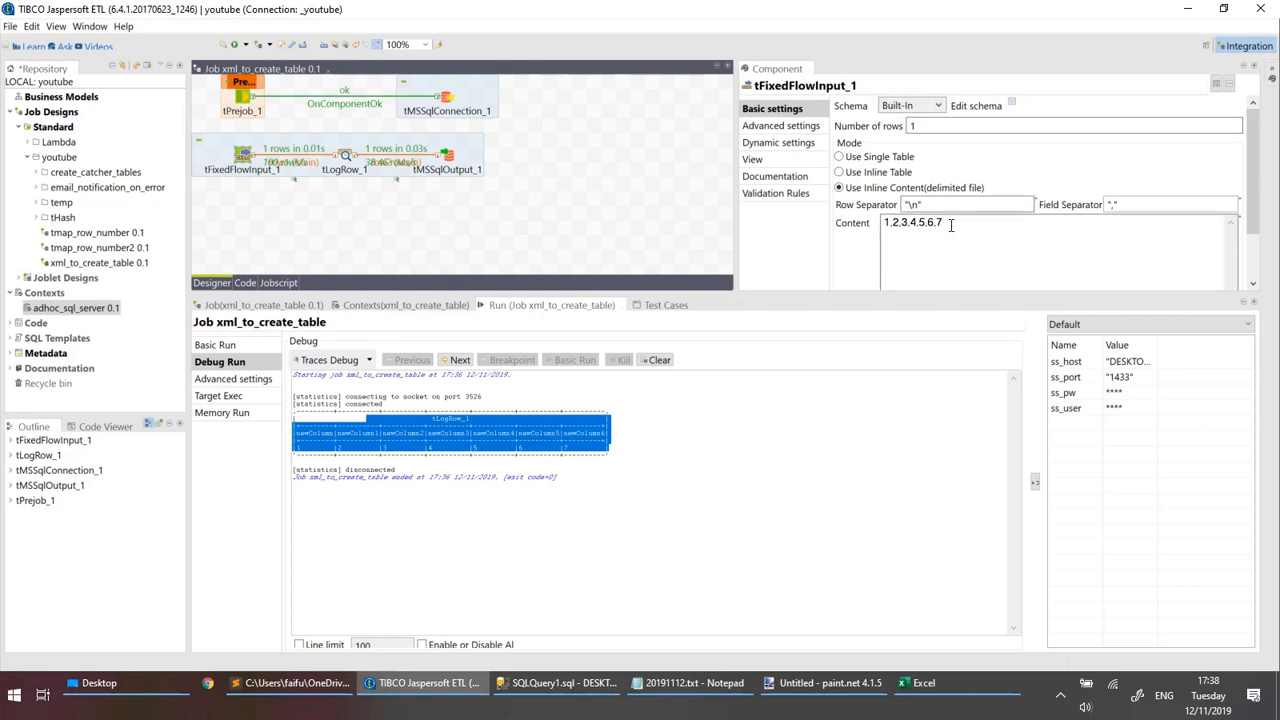
left_click_drag(951, 223, 906, 214)
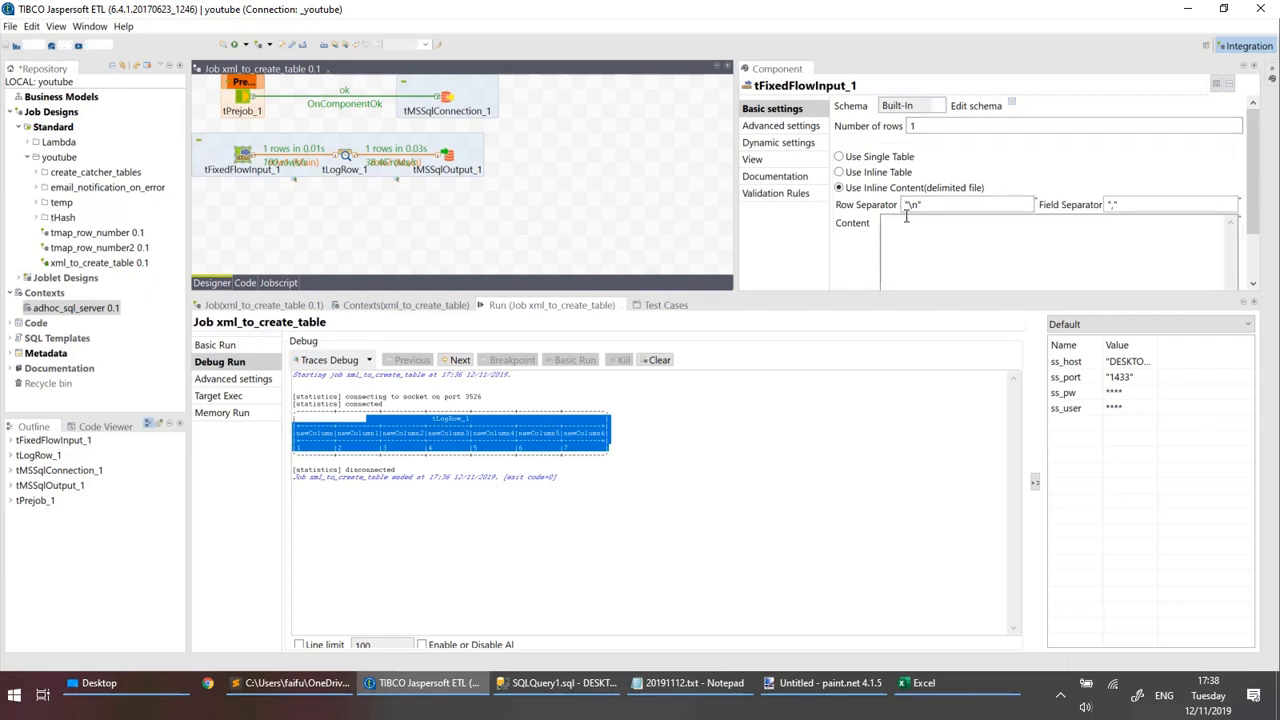
left_click(1012, 104)
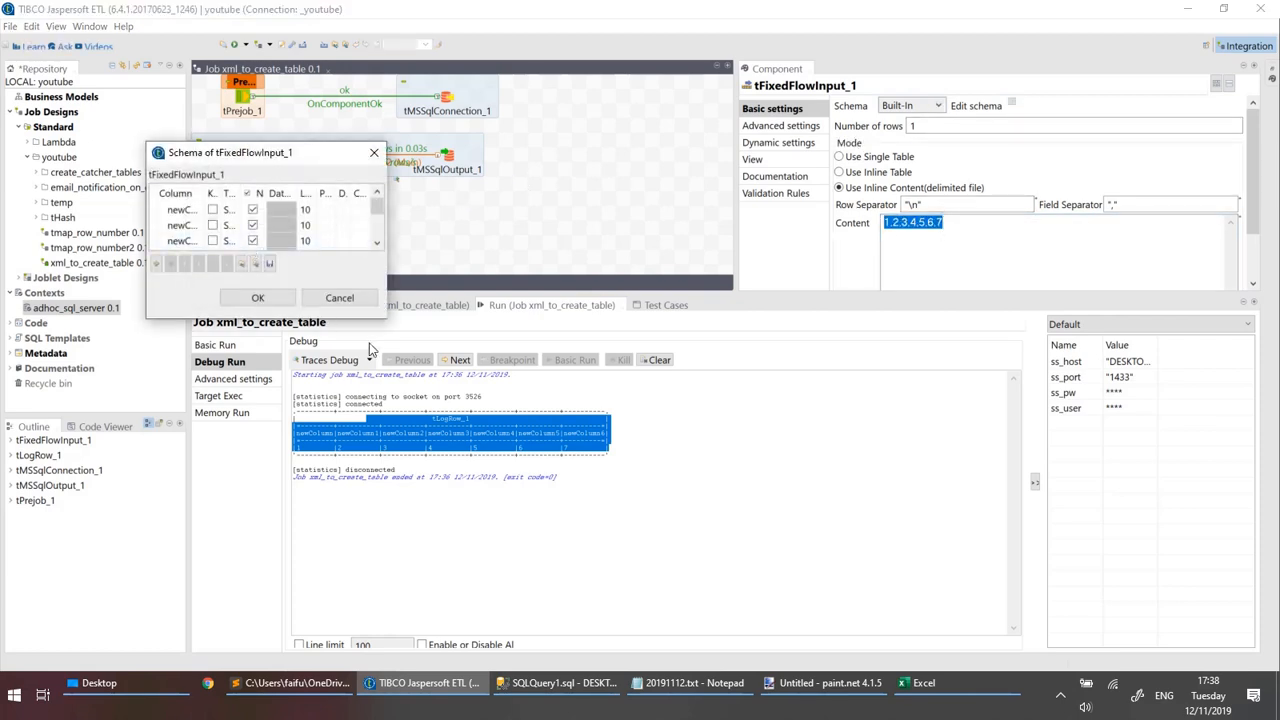
left_click_drag(383, 319, 553, 437)
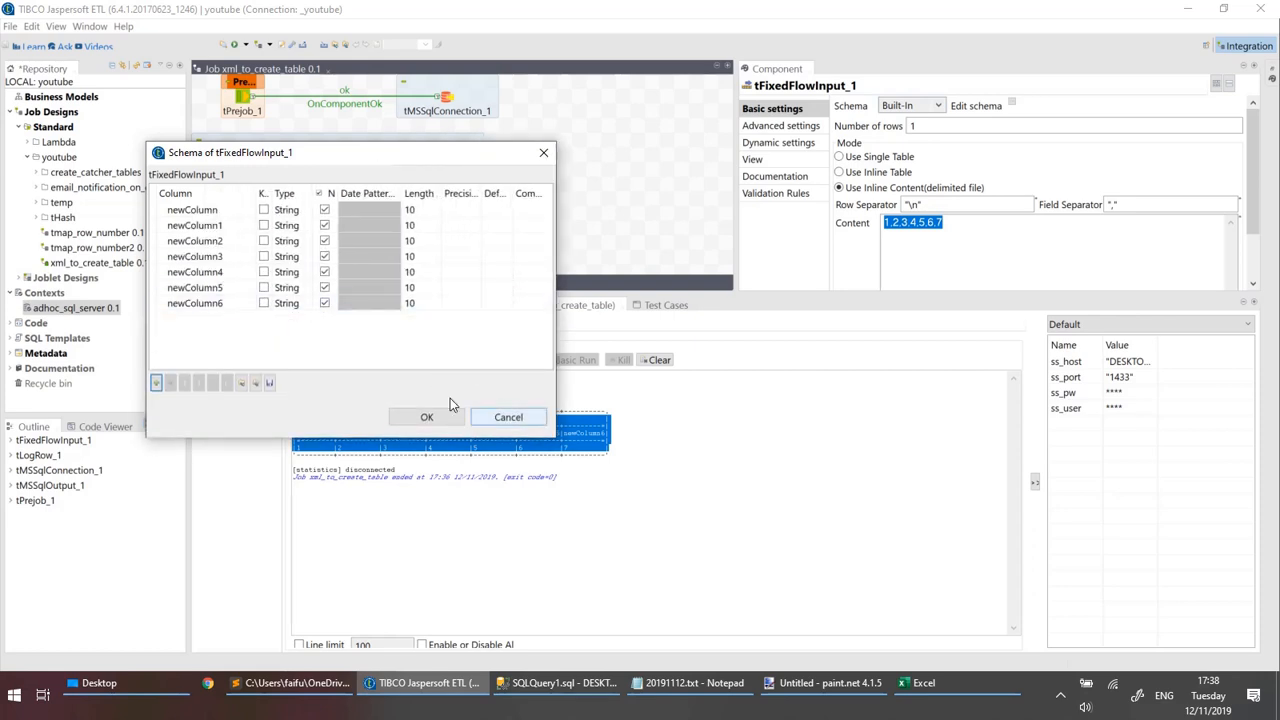
left_click(508, 417)
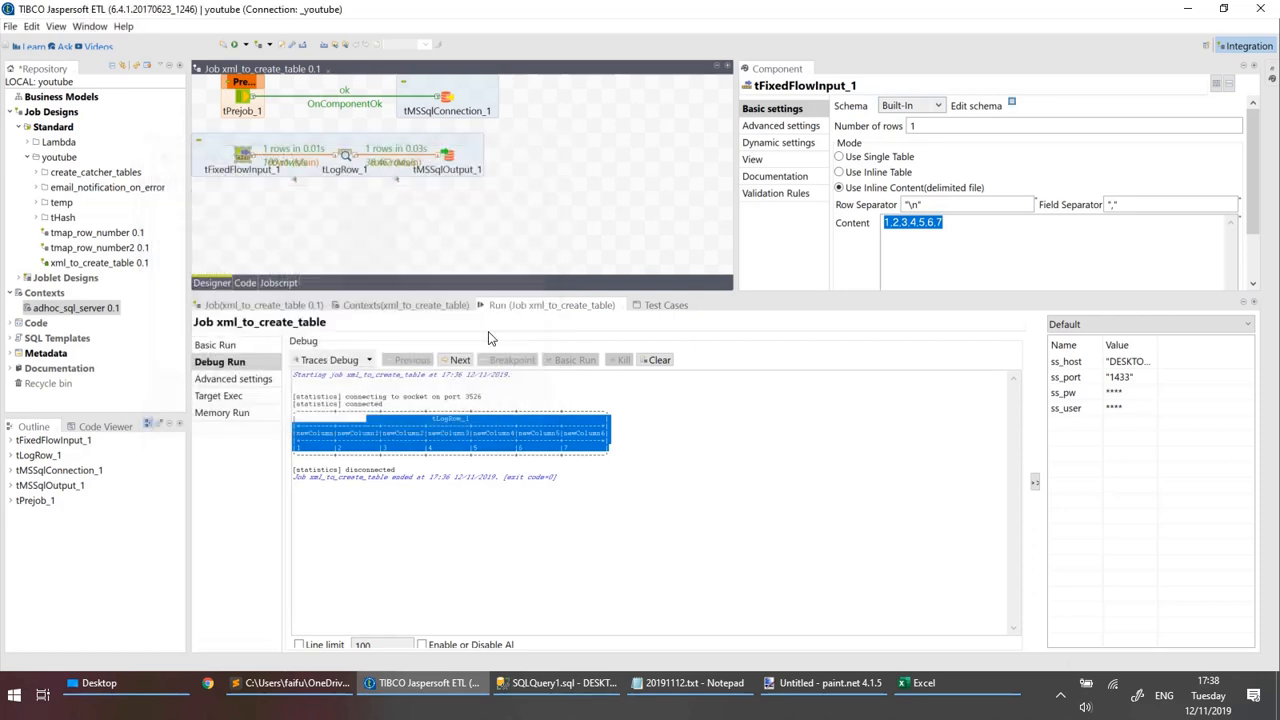
left_click(345, 156)
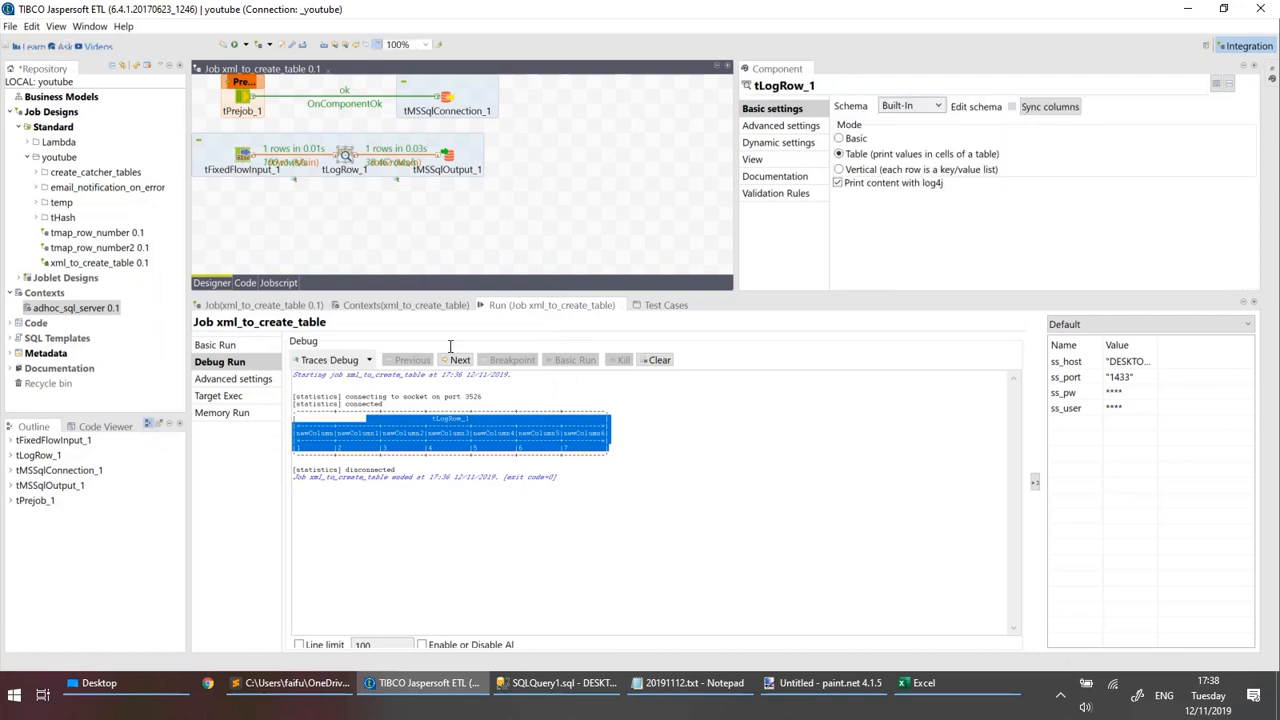
left_click(447, 155)
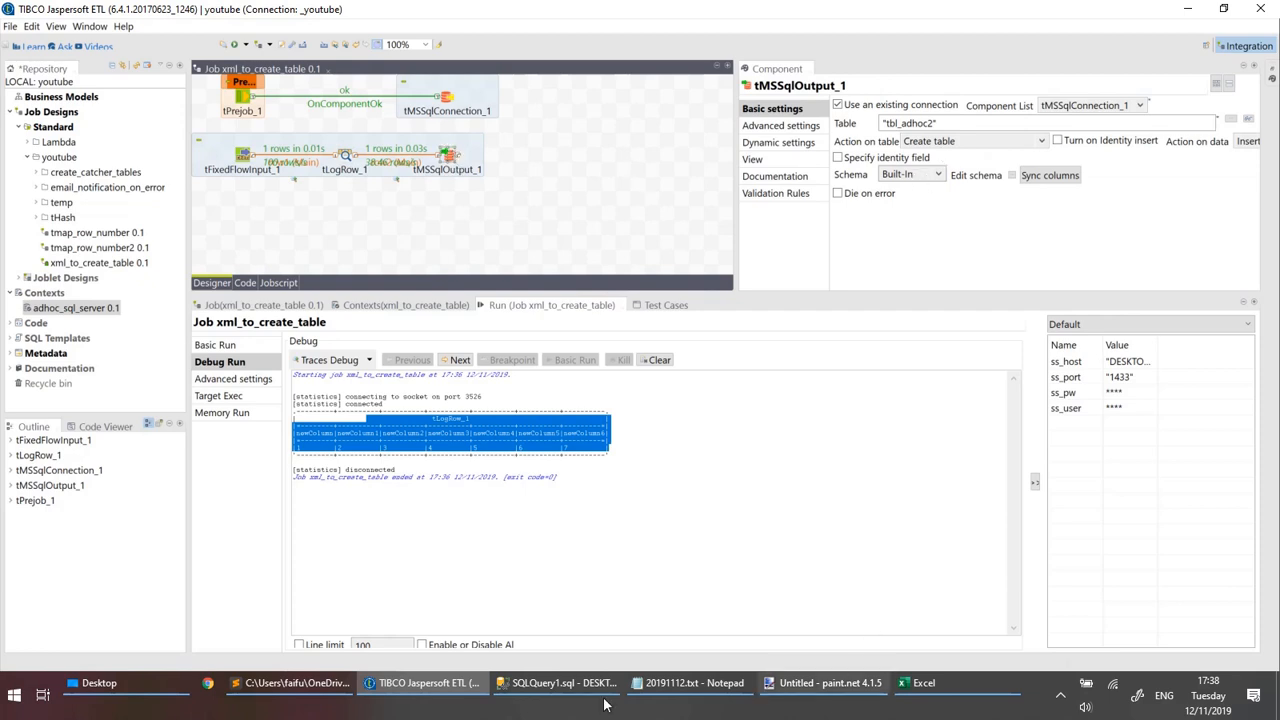
Switch to SQL Server Management Studio and start a drop statement reading "drop tab" below the select query.
left_click(560, 683)
left_click(558, 254)
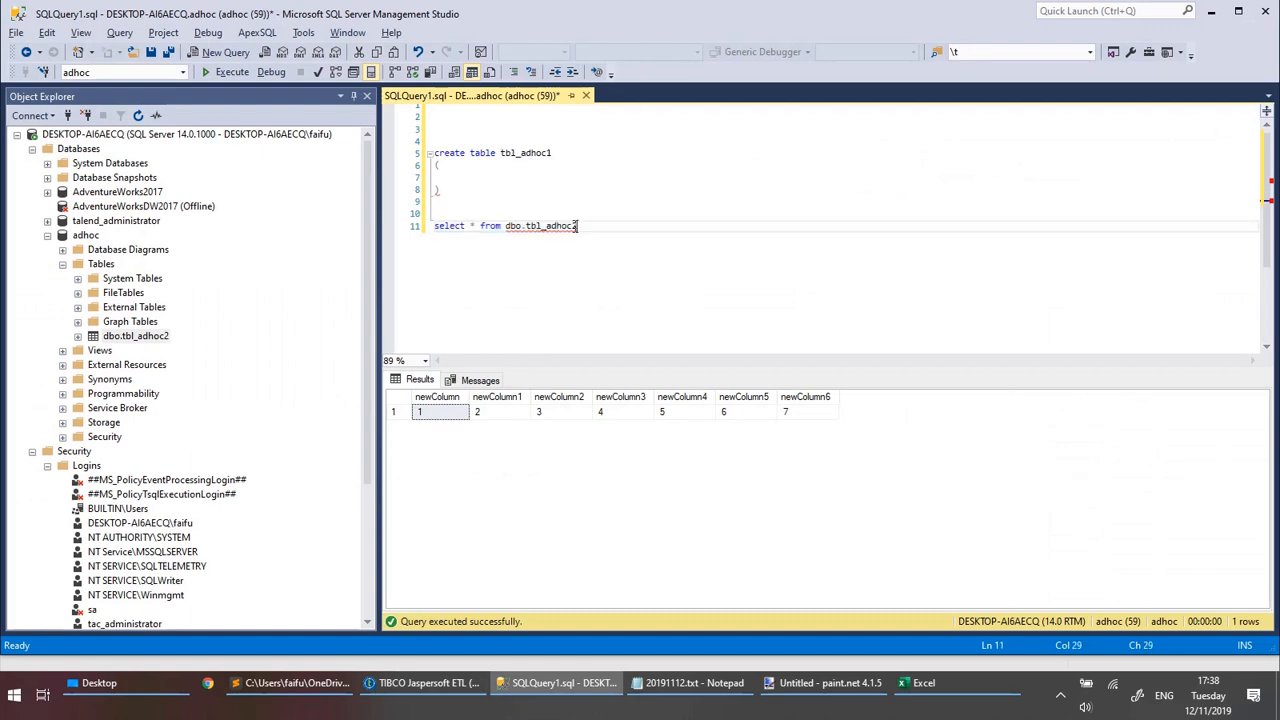
left_click_drag(576, 226, 526, 226)
left_click(628, 266)
key("Return")
key("Return")
key("Return")
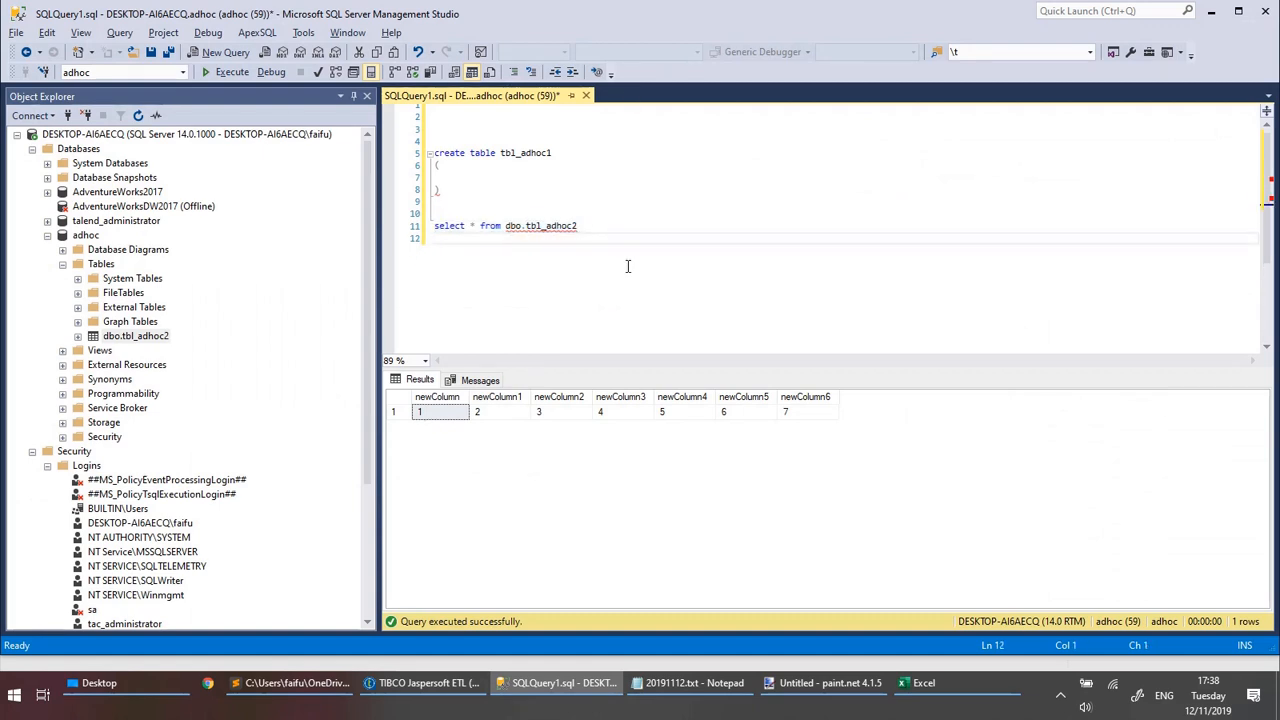
type("drop tab")
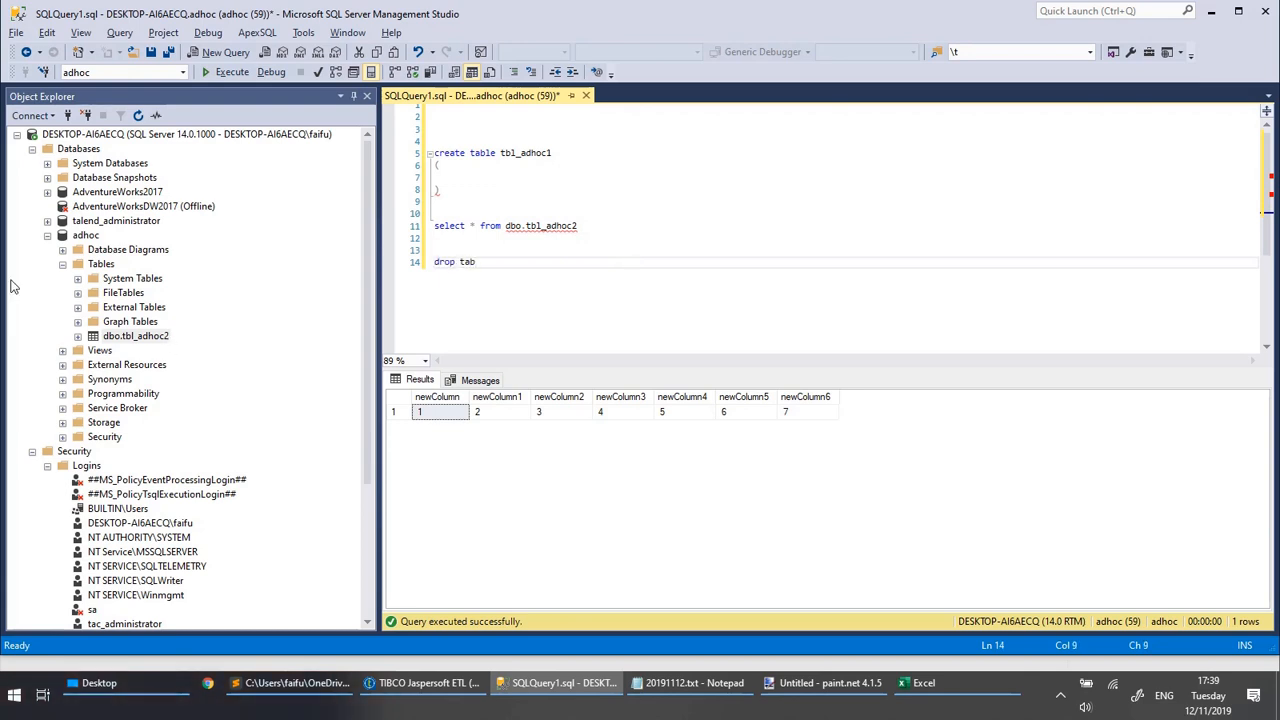
Delete the dbo.tbl_adhoc2 table from the adhoc database.
right_click(122, 342)
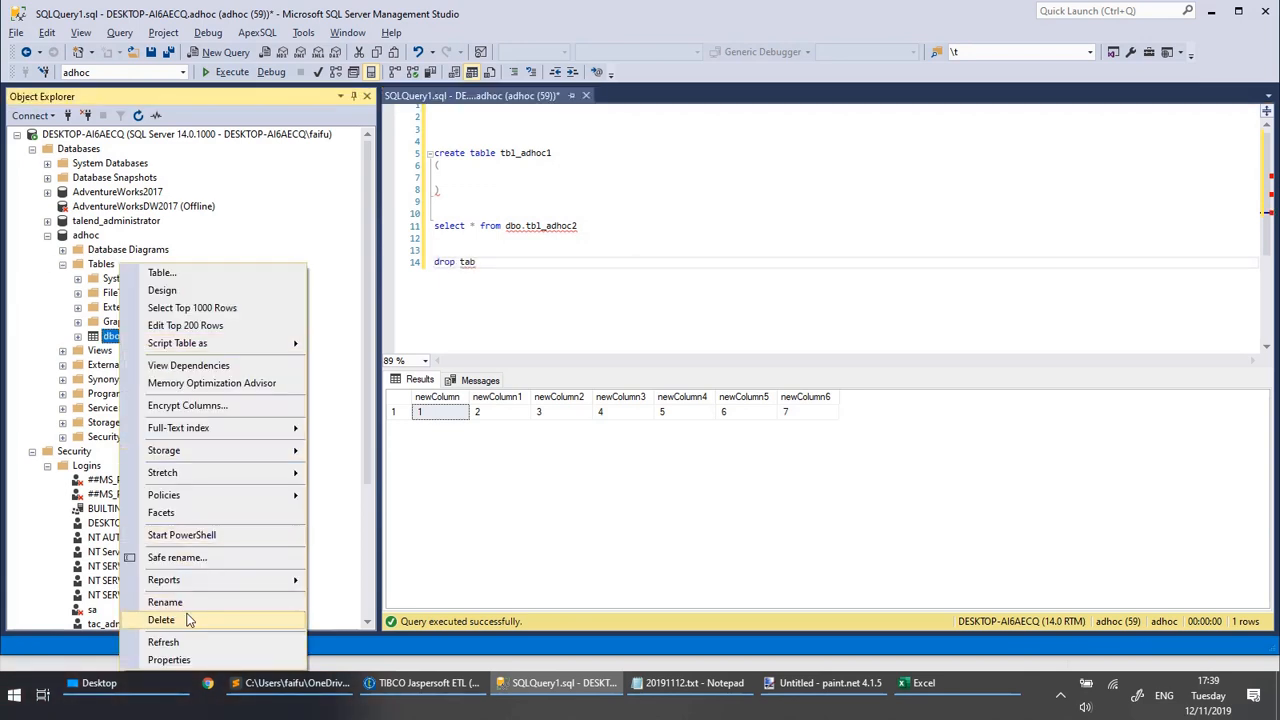
left_click(161, 620)
left_click(833, 572)
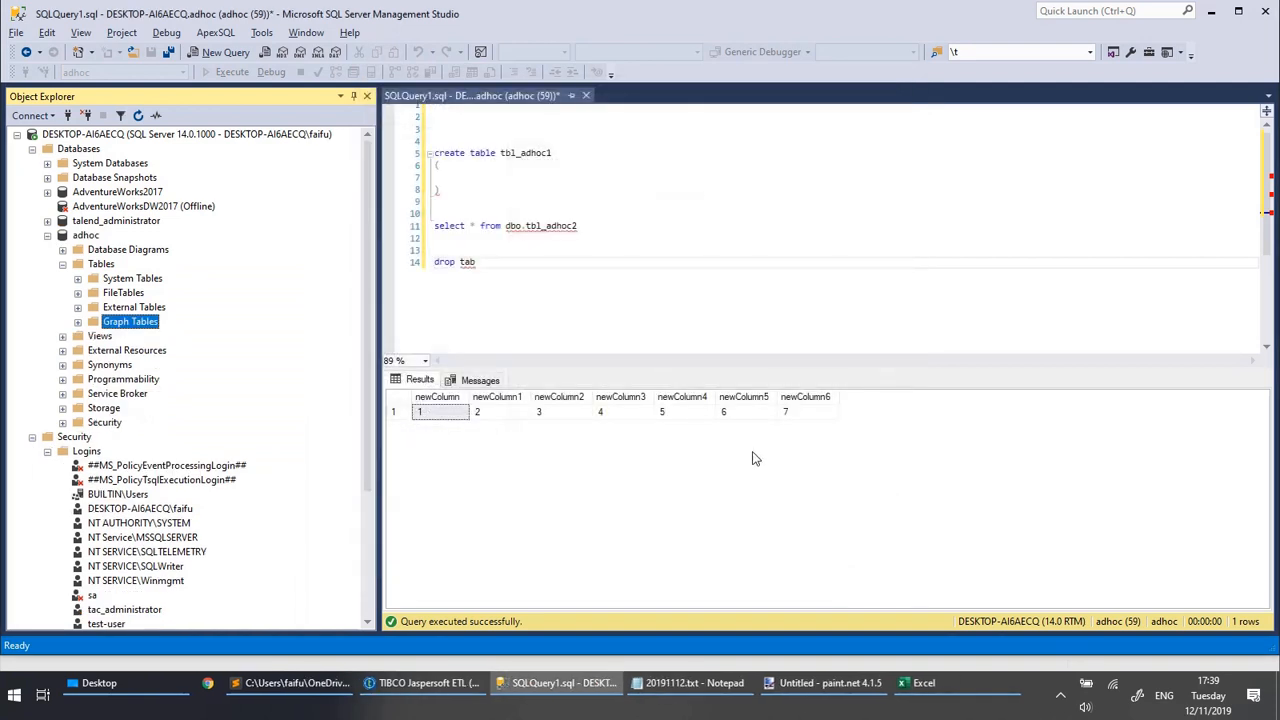
Execute only the select query on dbo.tbl_adhoc2 to check whether the table still exists.
left_click(106, 265)
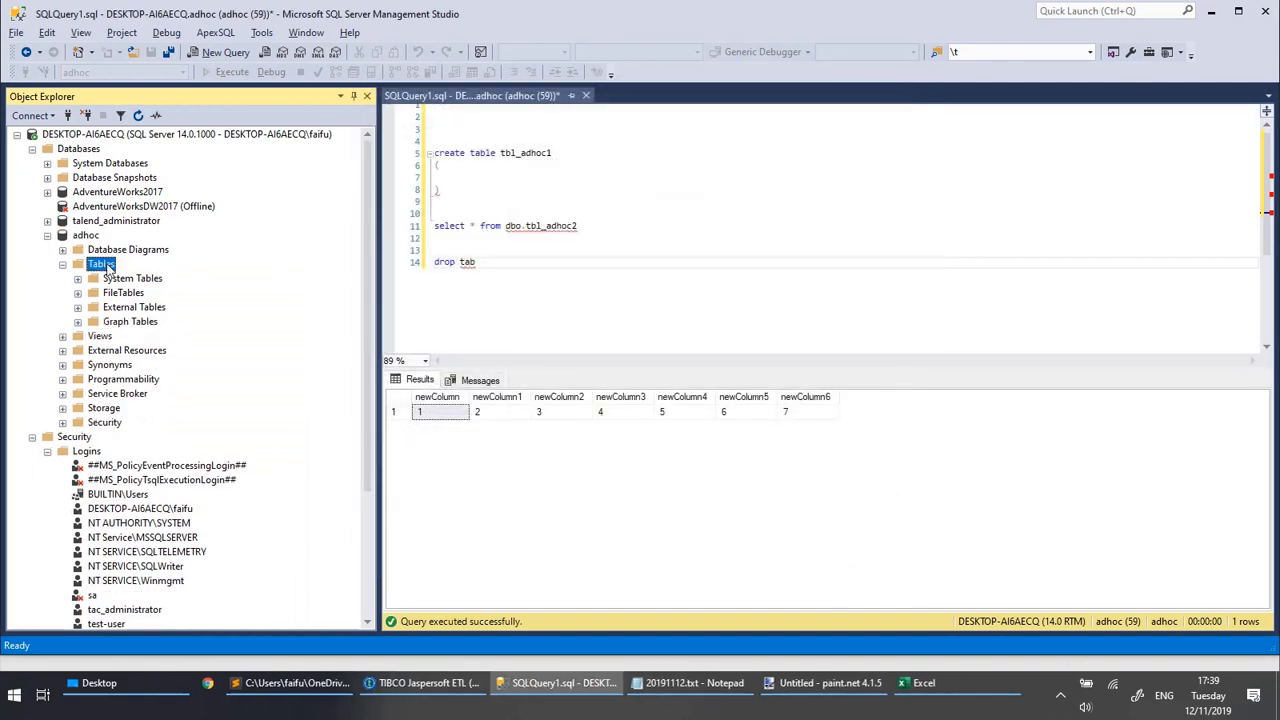
left_click_drag(583, 242, 581, 219)
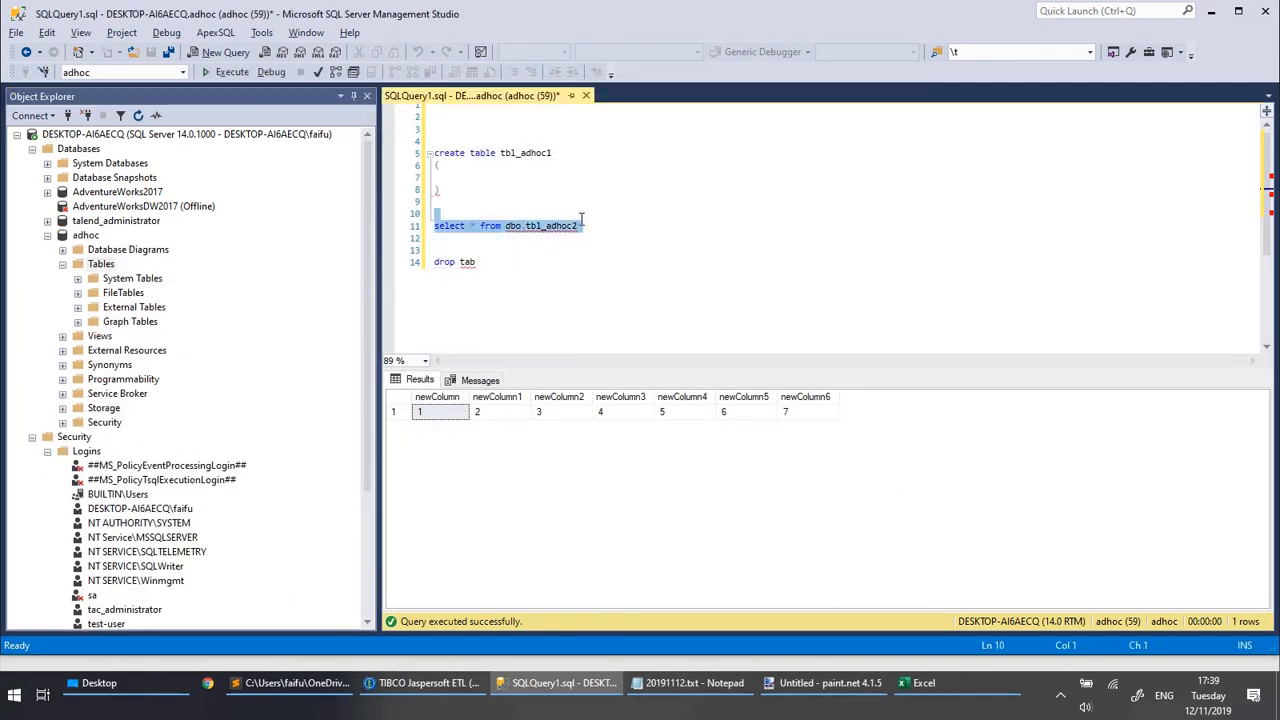
key("F5")
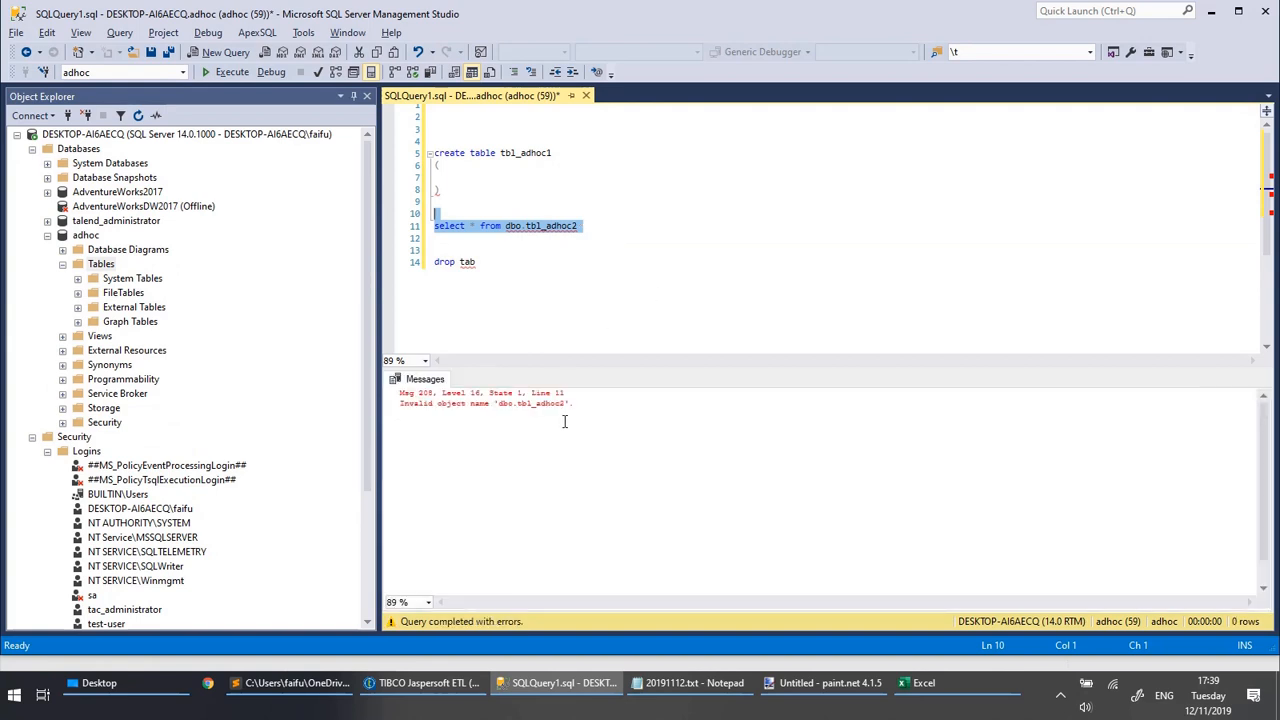
Switch to TIBCO Jaspersoft ETL, check tMSSqlOutput_1's table action, and run the xml_to_create_table job.
left_click(392, 690)
left_click(546, 240)
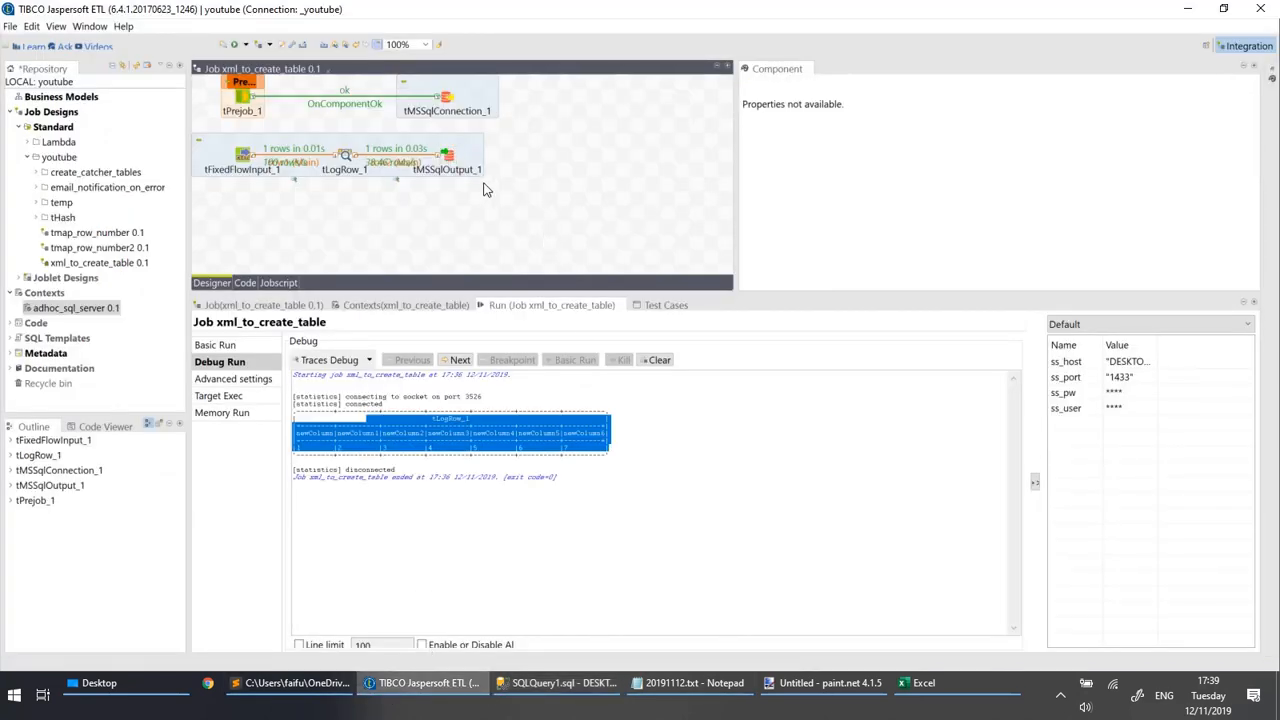
left_click(452, 158)
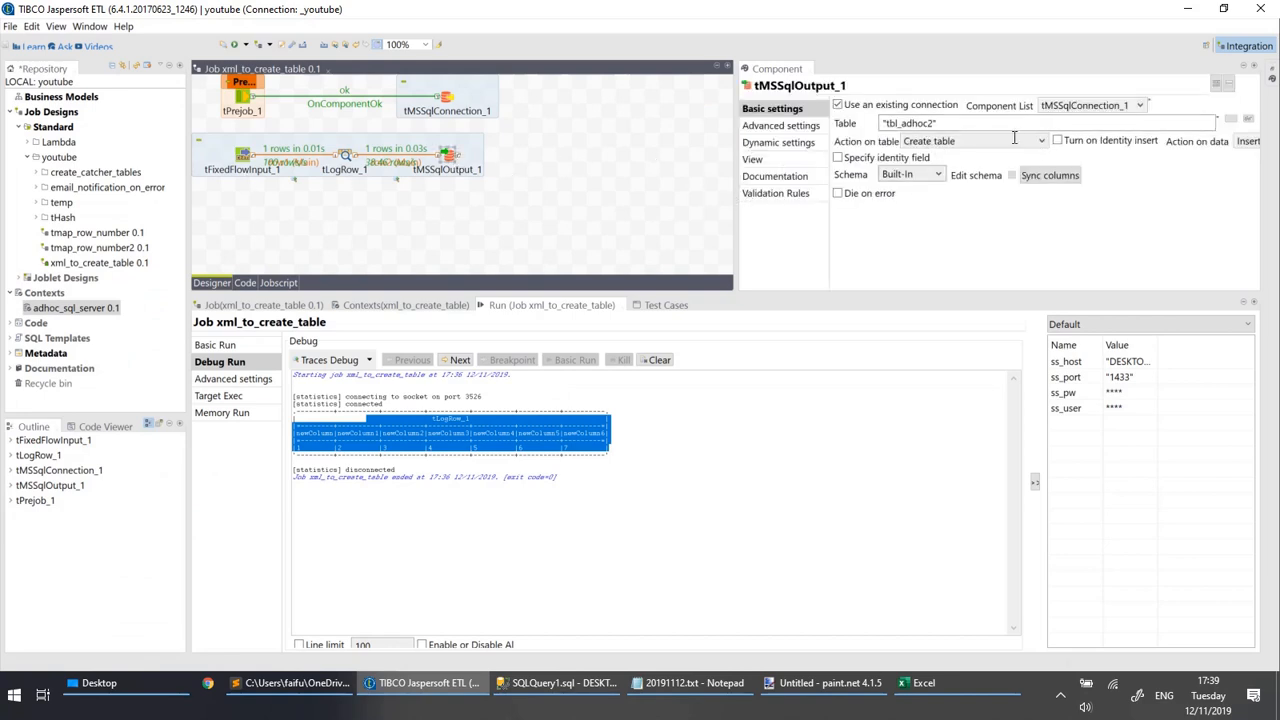
left_click(534, 228)
key("F6")
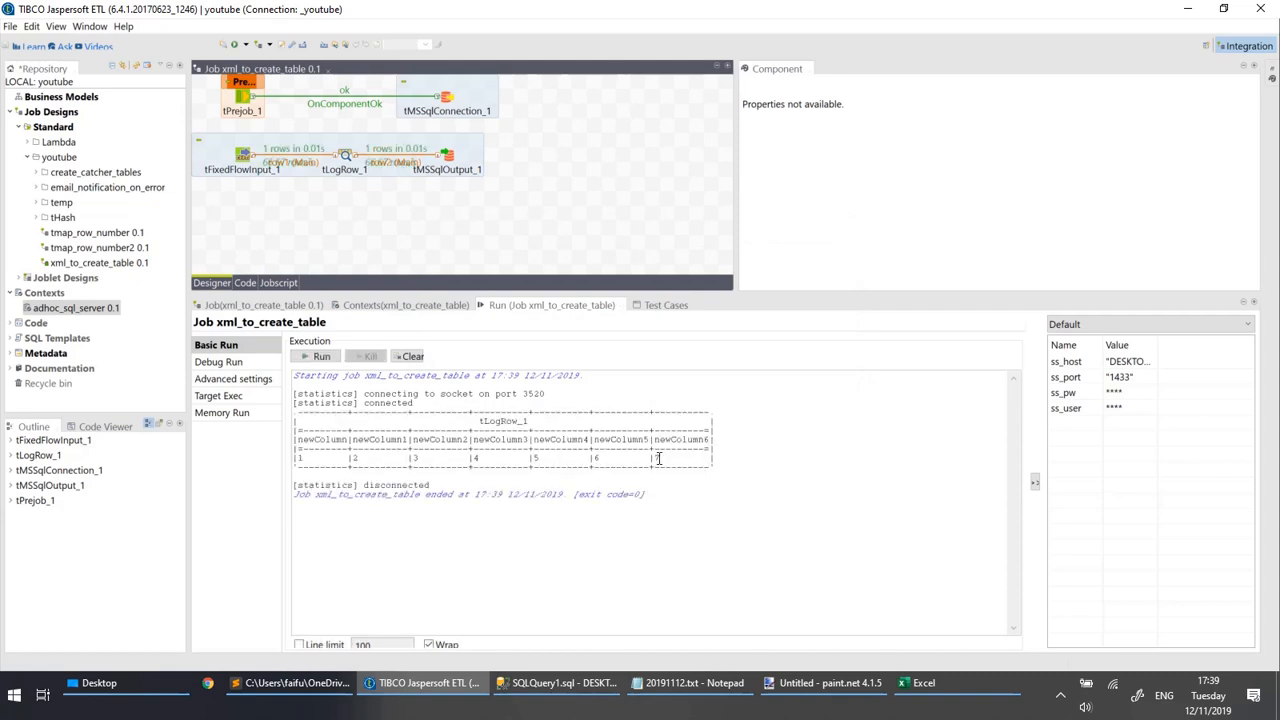
In SQL Server Management Studio, refresh adhoc's Tables folder and execute the select query on dbo.tbl_adhoc2.
left_click(545, 690)
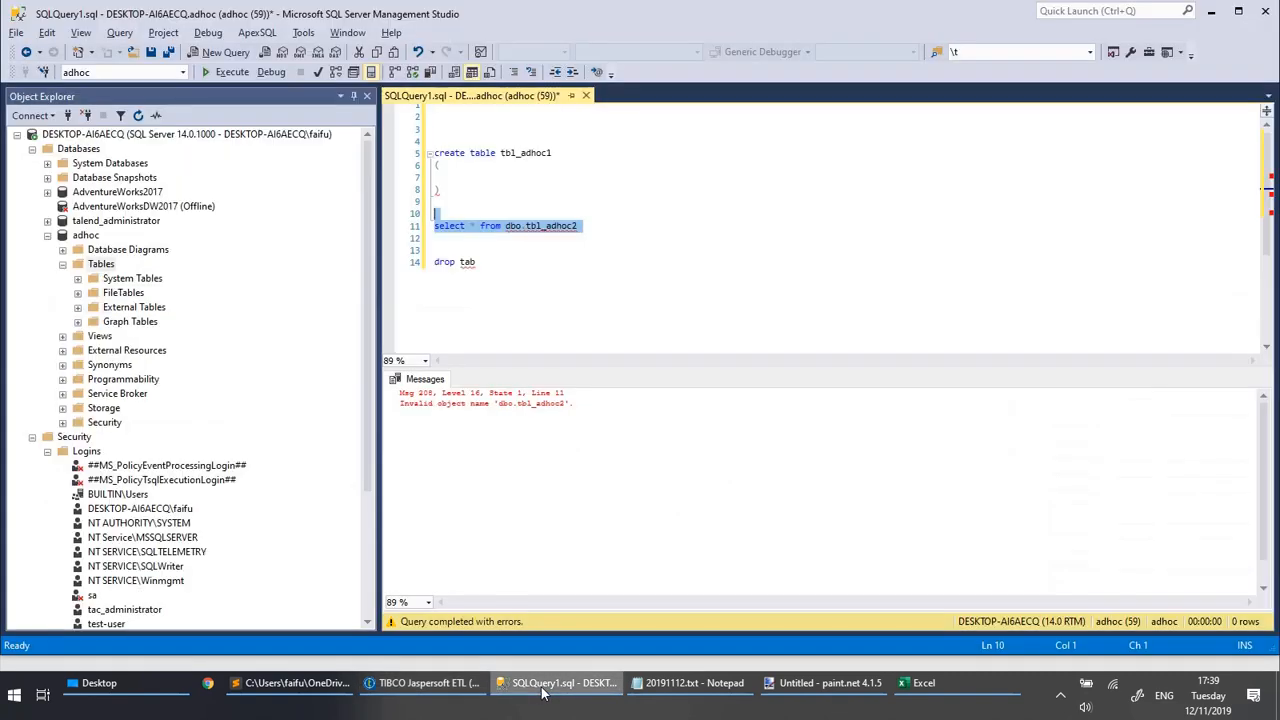
left_click(95, 265)
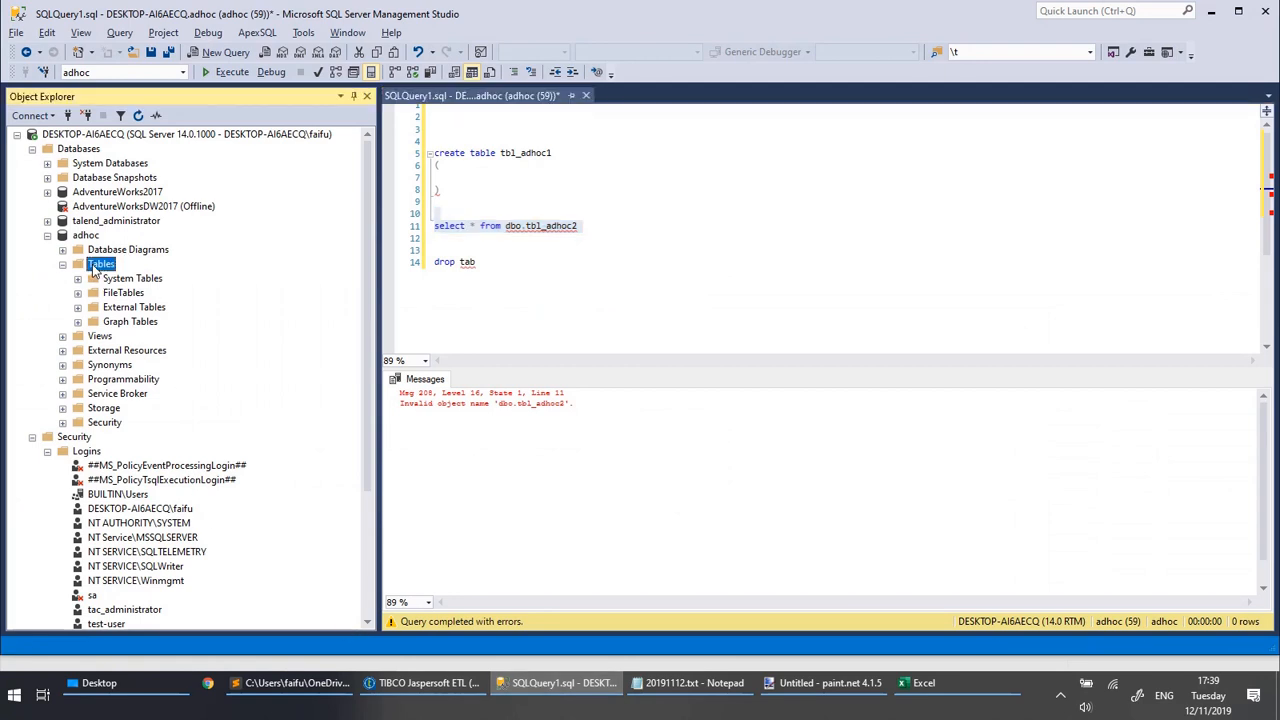
key("F5")
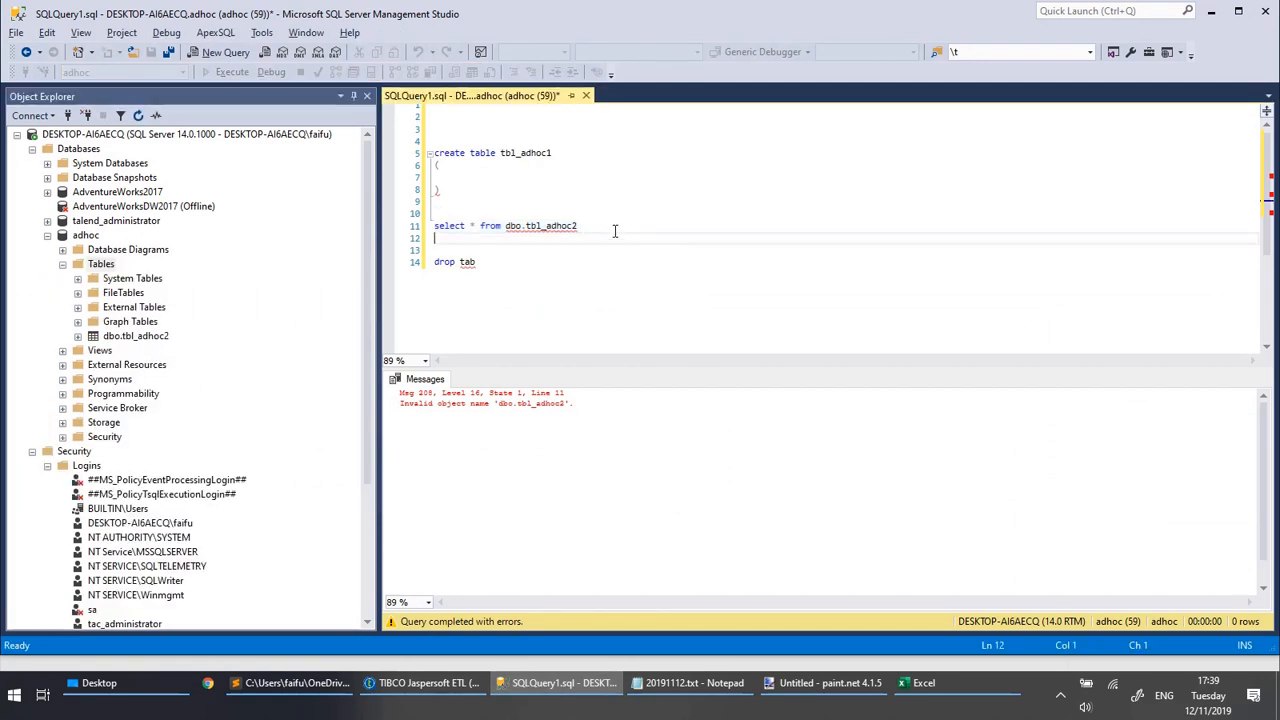
left_click_drag(614, 229, 594, 212)
key("F5")
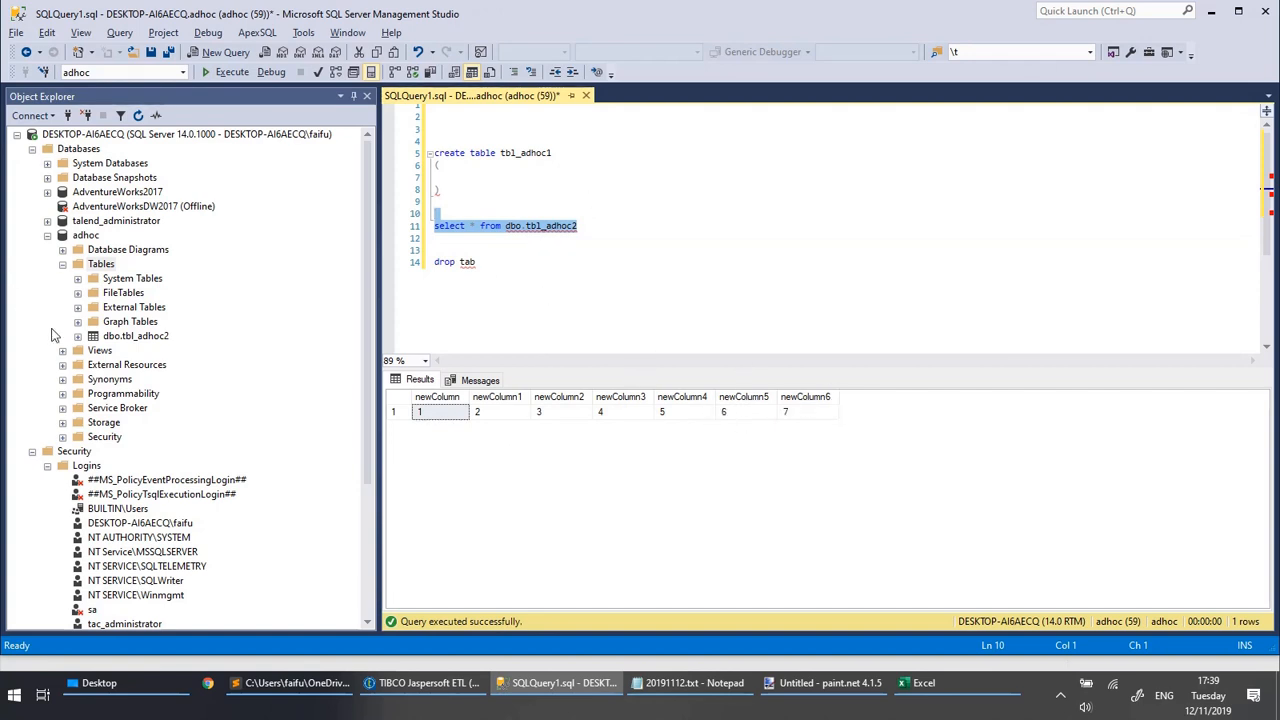
Delete the dbo.tbl_adhoc2 table recreated by the job from the adhoc database.
right_click(130, 340)
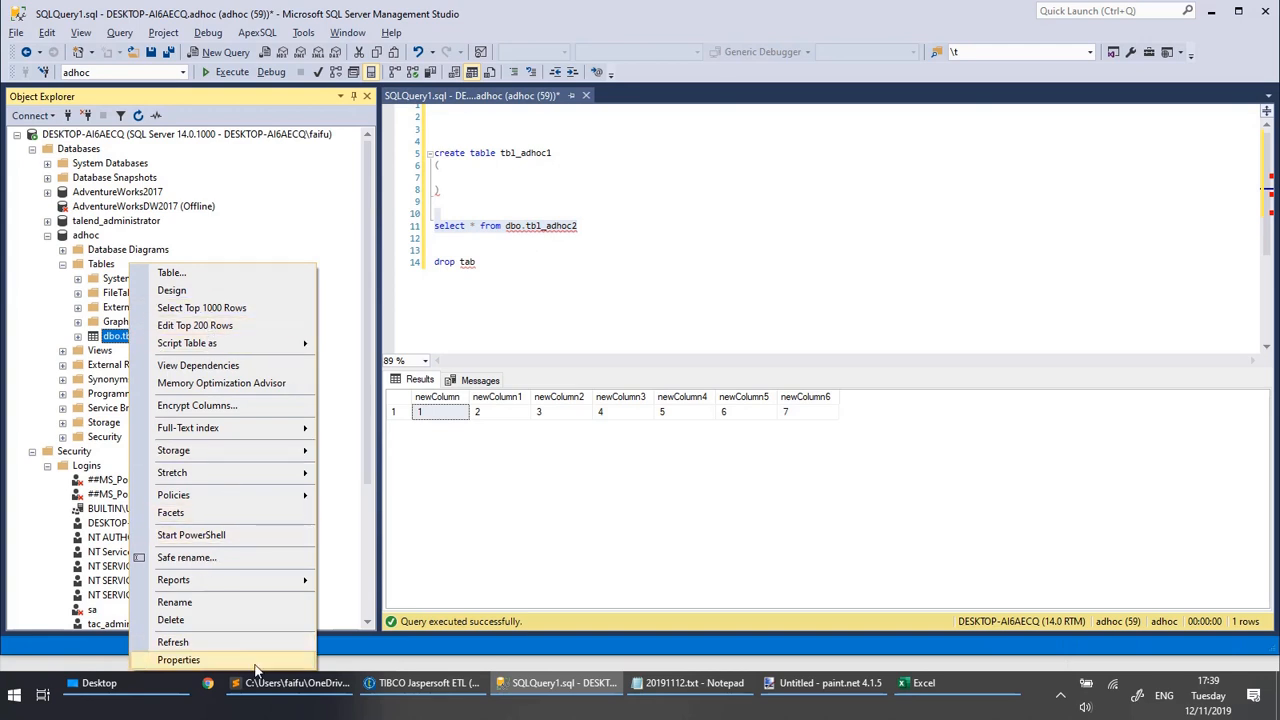
left_click(190, 621)
left_click(822, 567)
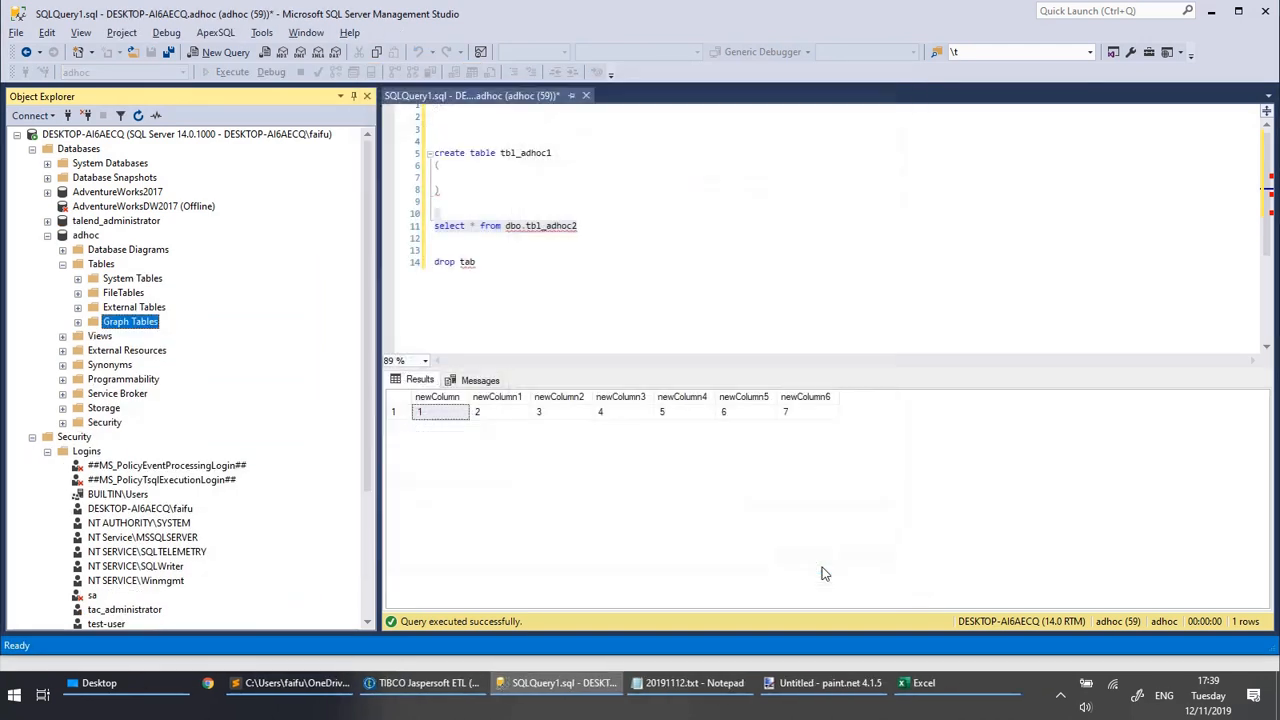
left_click(1060, 699)
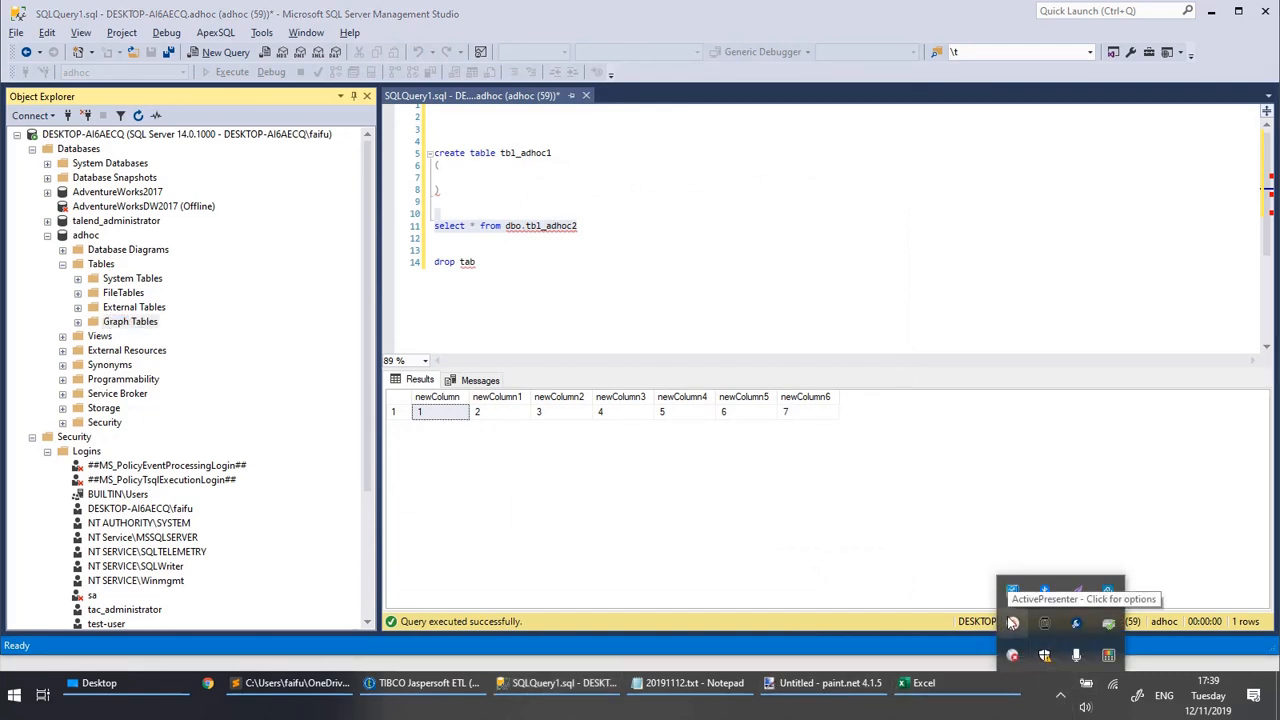
left_click(1013, 622)
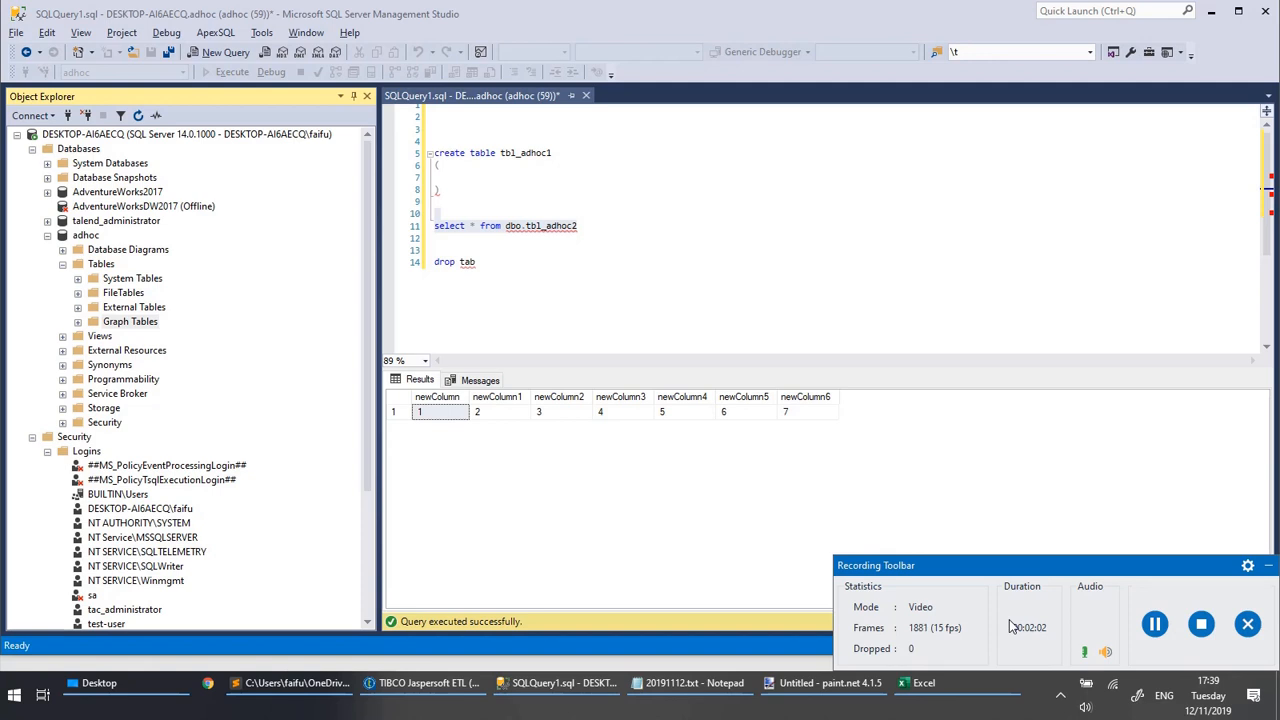
Switch to TIBCO Jaspersoft ETL and set tMSSqlOutput_1's action on table to Default.
left_click(408, 692)
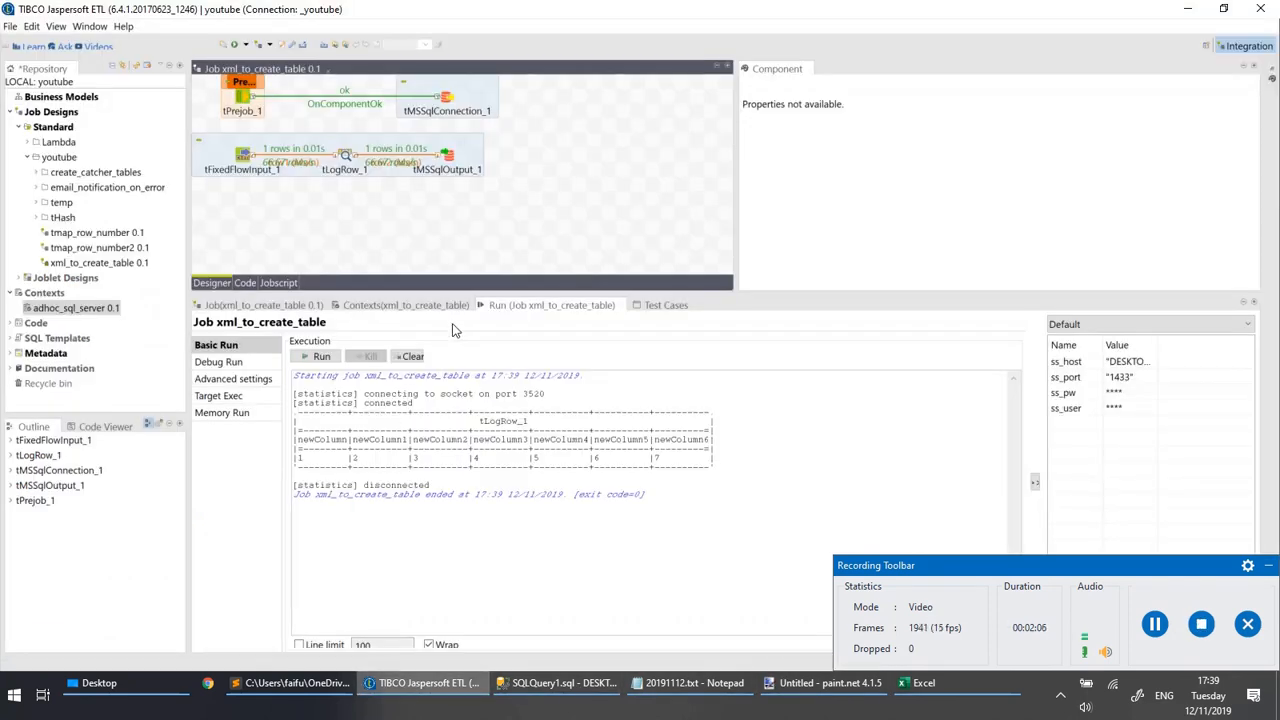
left_click(447, 157)
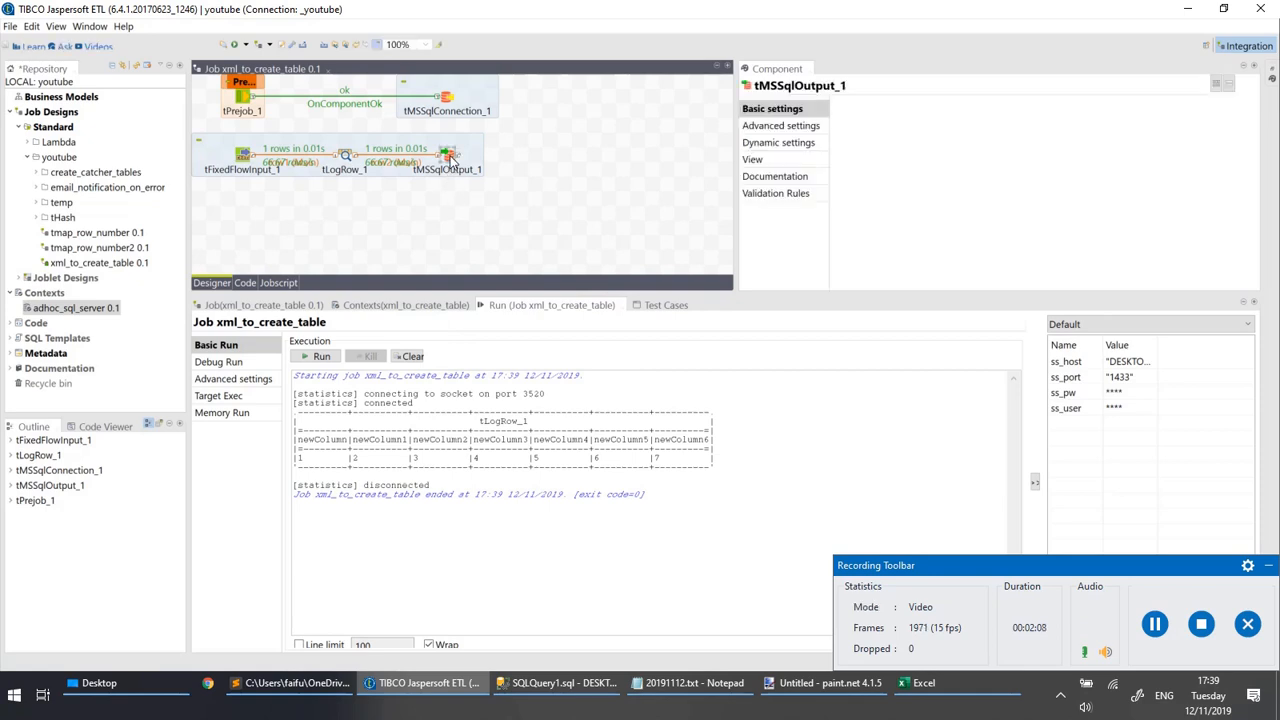
left_click(1042, 142)
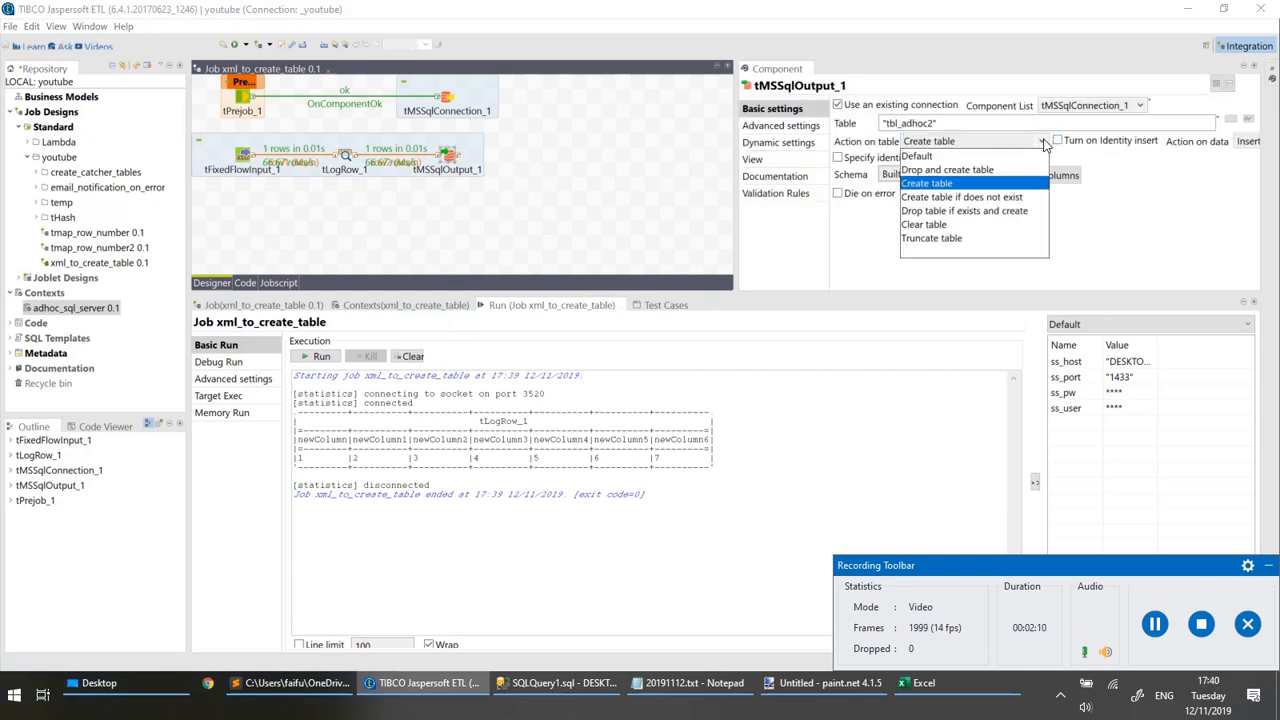
left_click(916, 157)
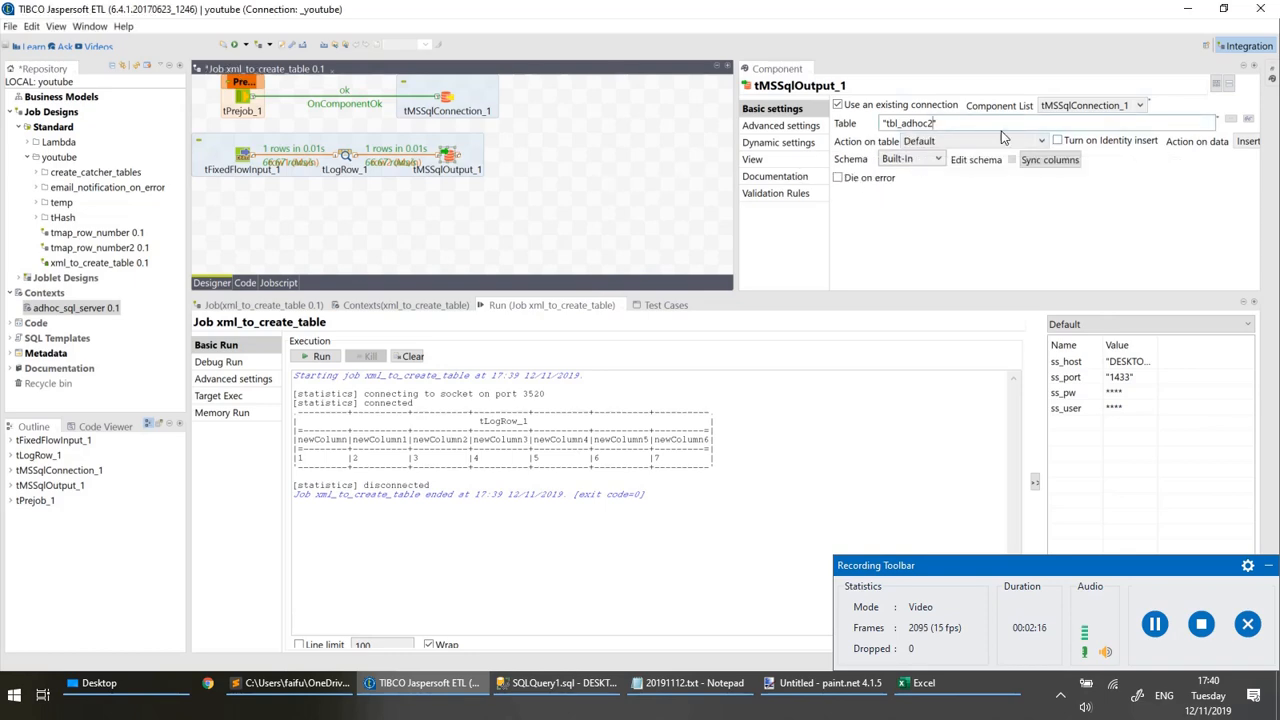
In SQL Server Management Studio, rerun the select query on dbo.tbl_adhoc2 to check for the table.
left_click(553, 703)
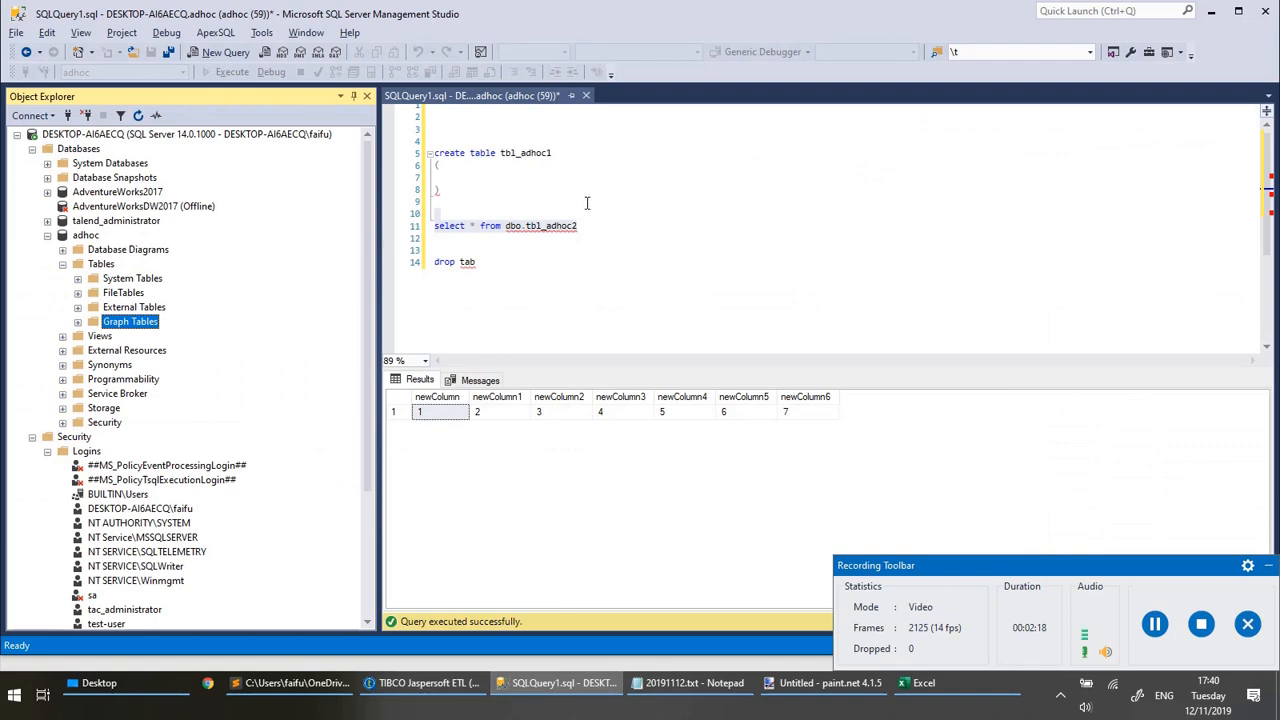
left_click_drag(586, 226, 585, 216)
key("F5")
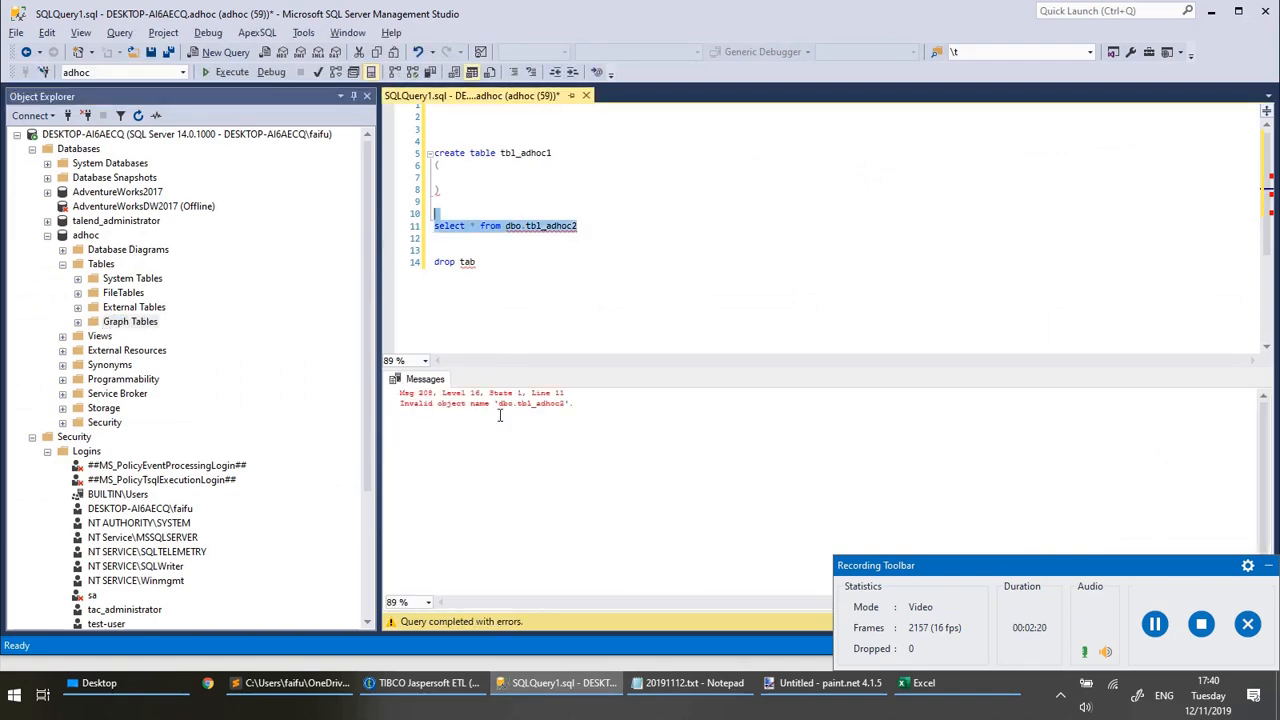
Switch to TIBCO Jaspersoft ETL, clear the job's run output and open the schema editor of the row2 connection.
left_click(425, 683)
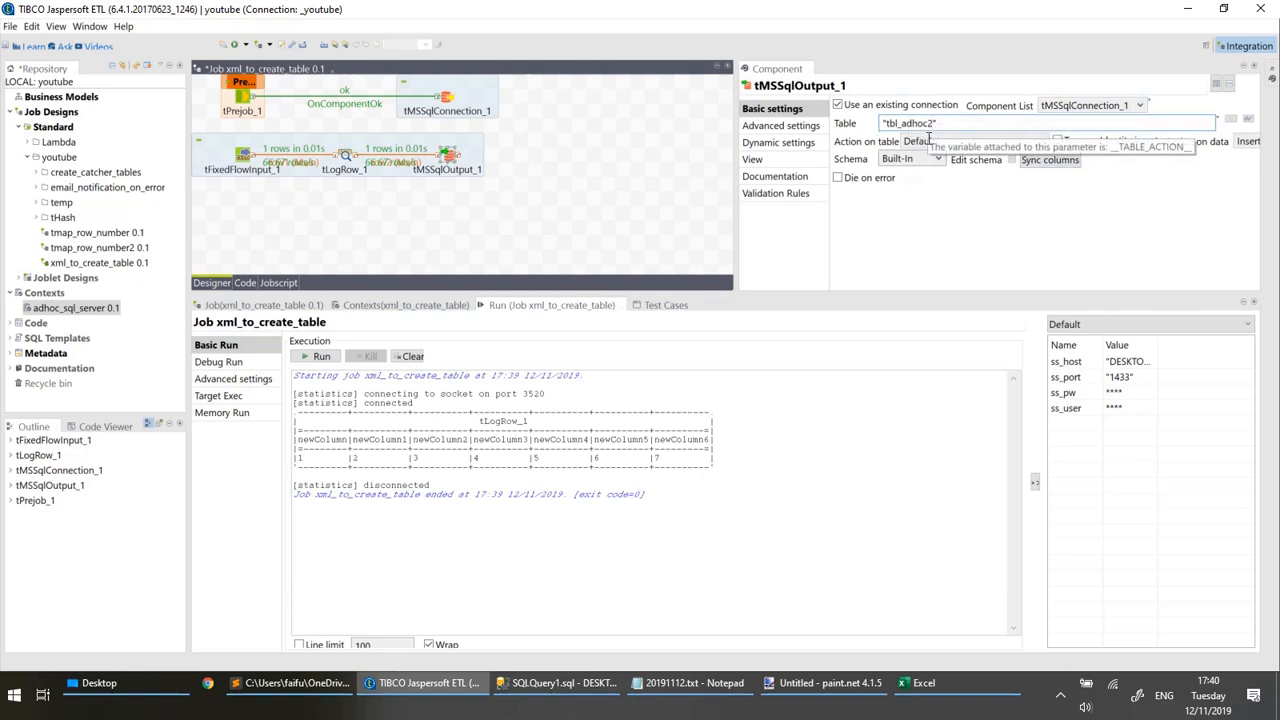
left_click(437, 160)
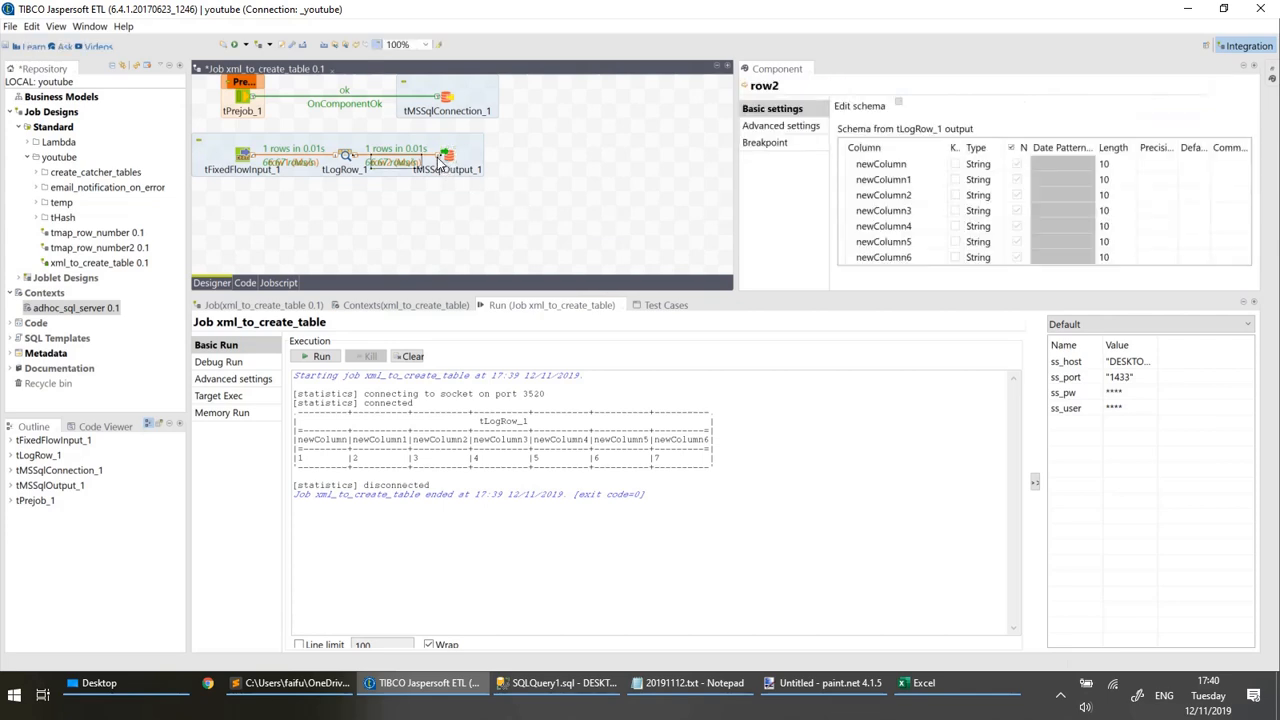
left_click(413, 356)
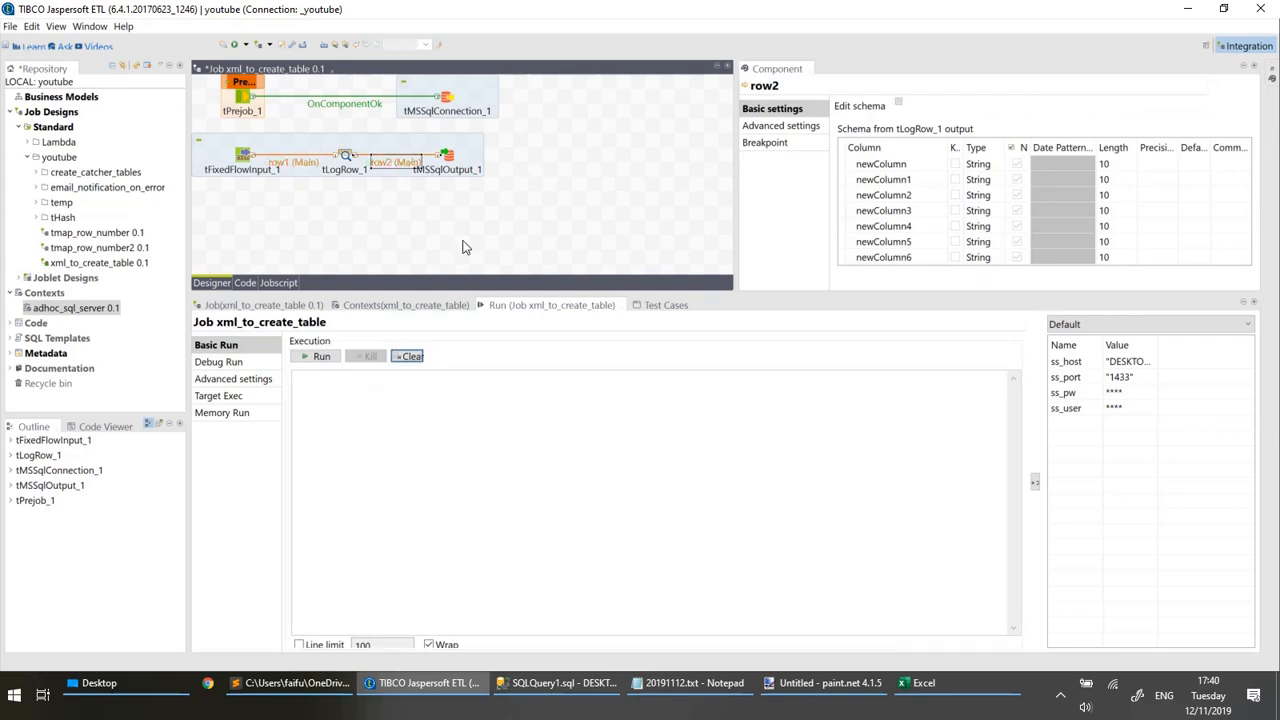
left_click(402, 165)
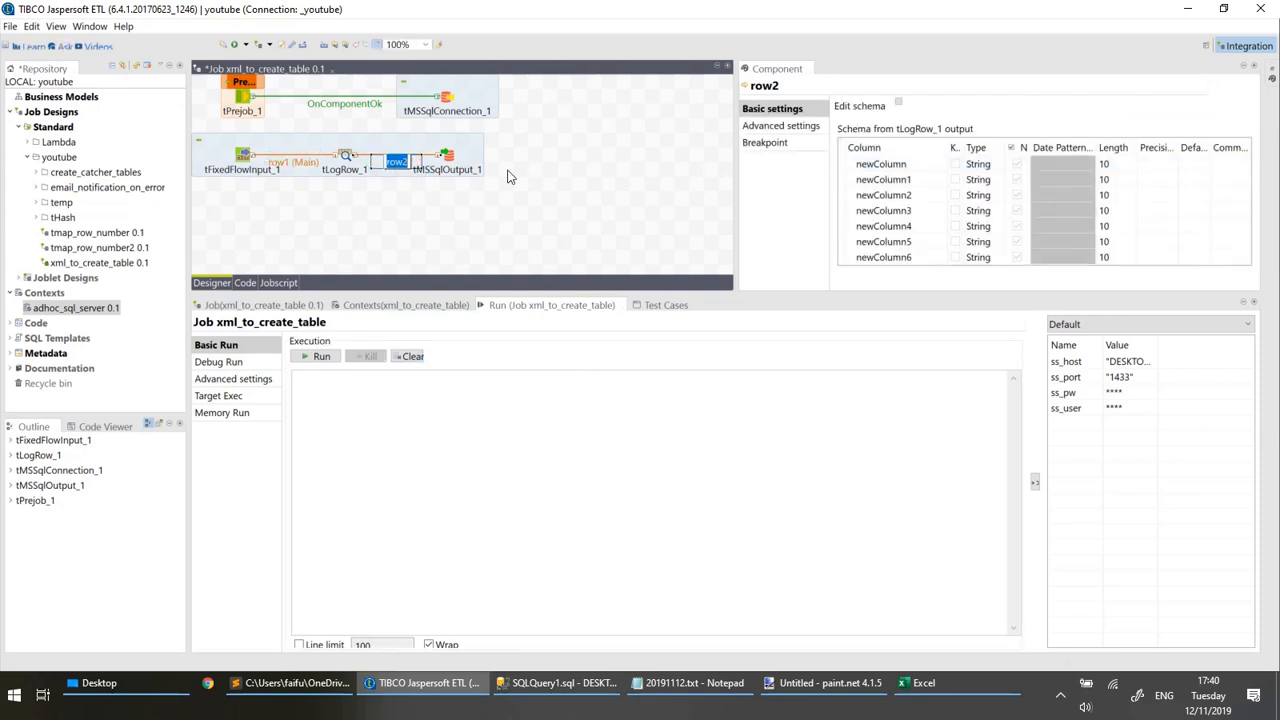
left_click(507, 172)
left_click(383, 164)
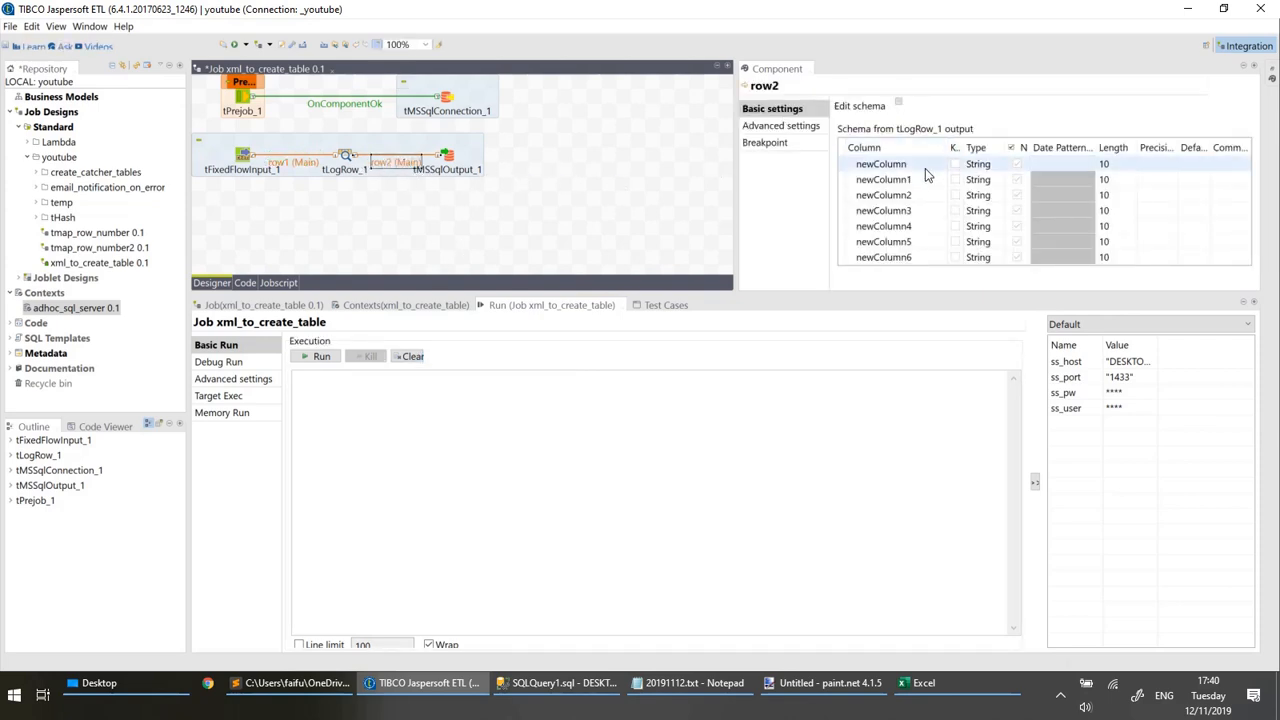
left_click(898, 104)
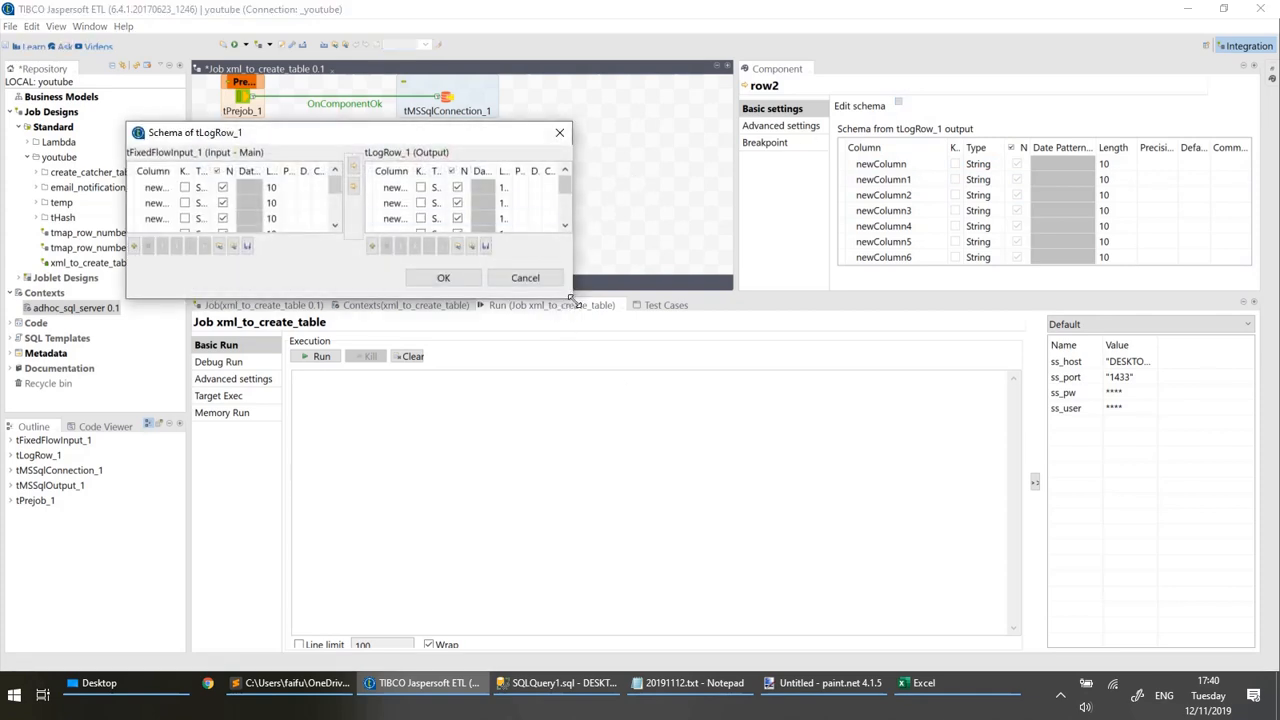
left_click_drag(572, 300, 793, 567)
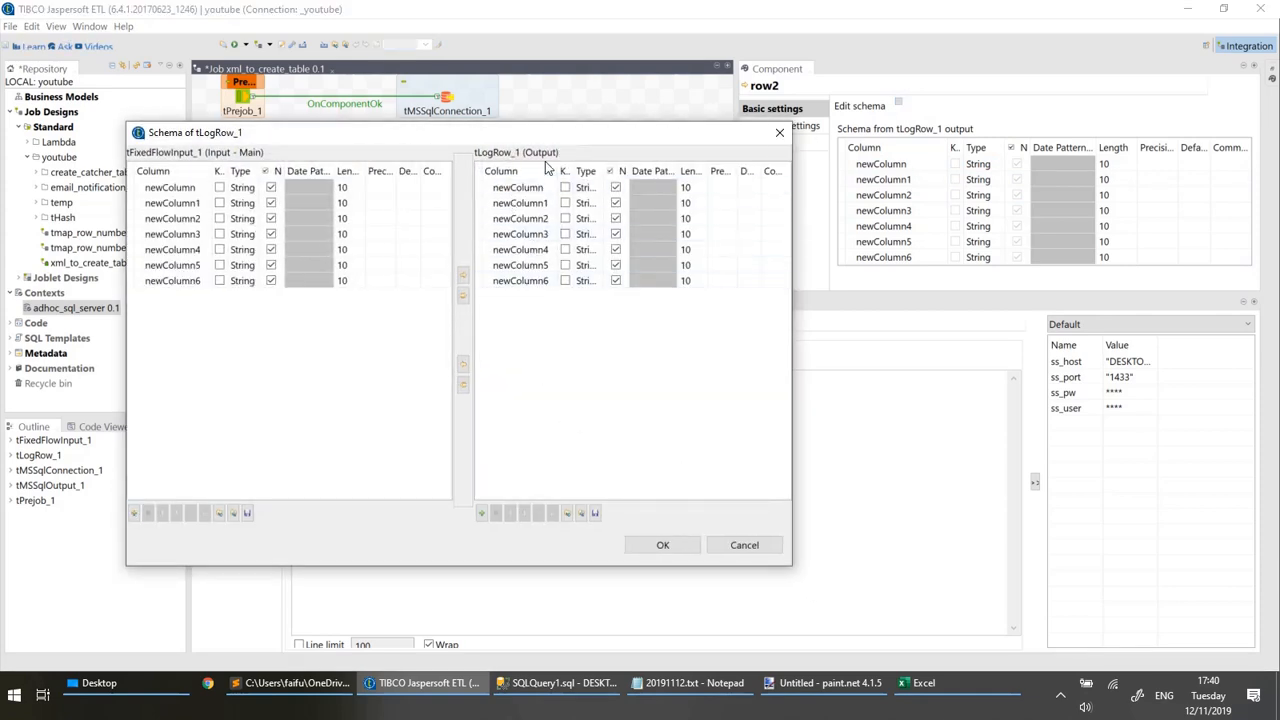
Export all tLogRow_1 output columns to create_table.xml on the Desktop, replacing the existing file.
left_click(555, 354)
key("ctrl+a")
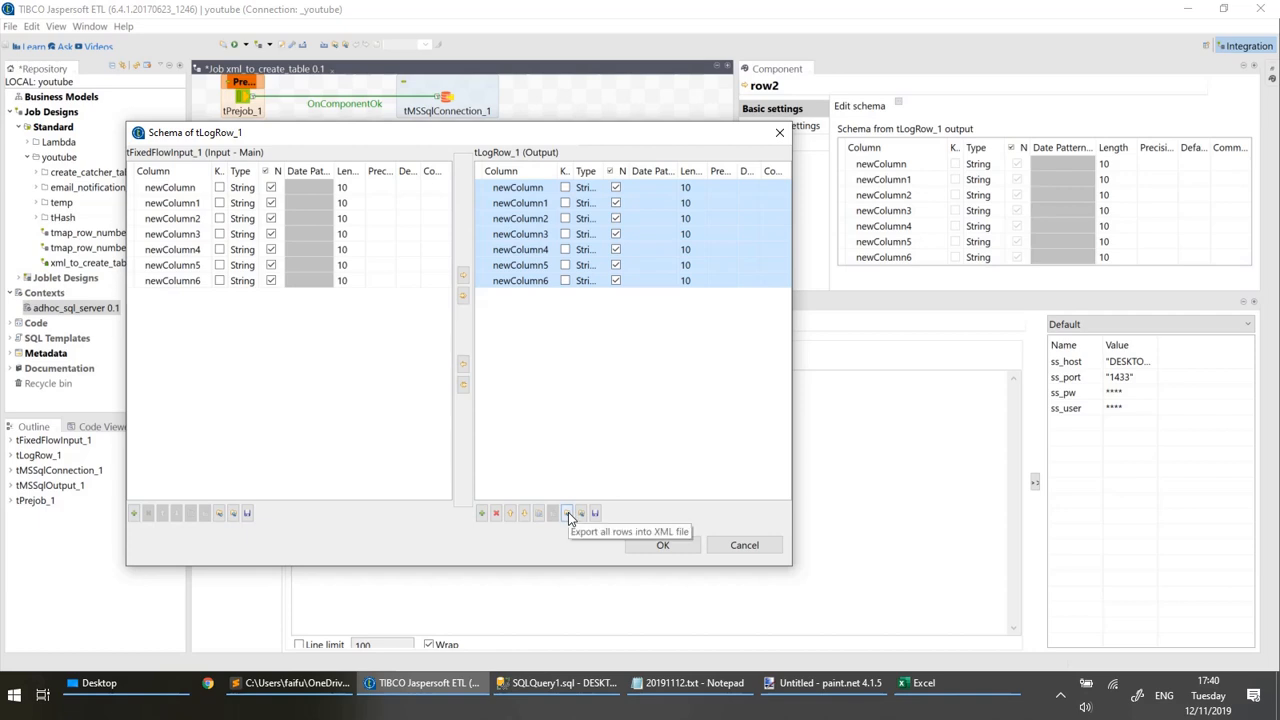
left_click(568, 514)
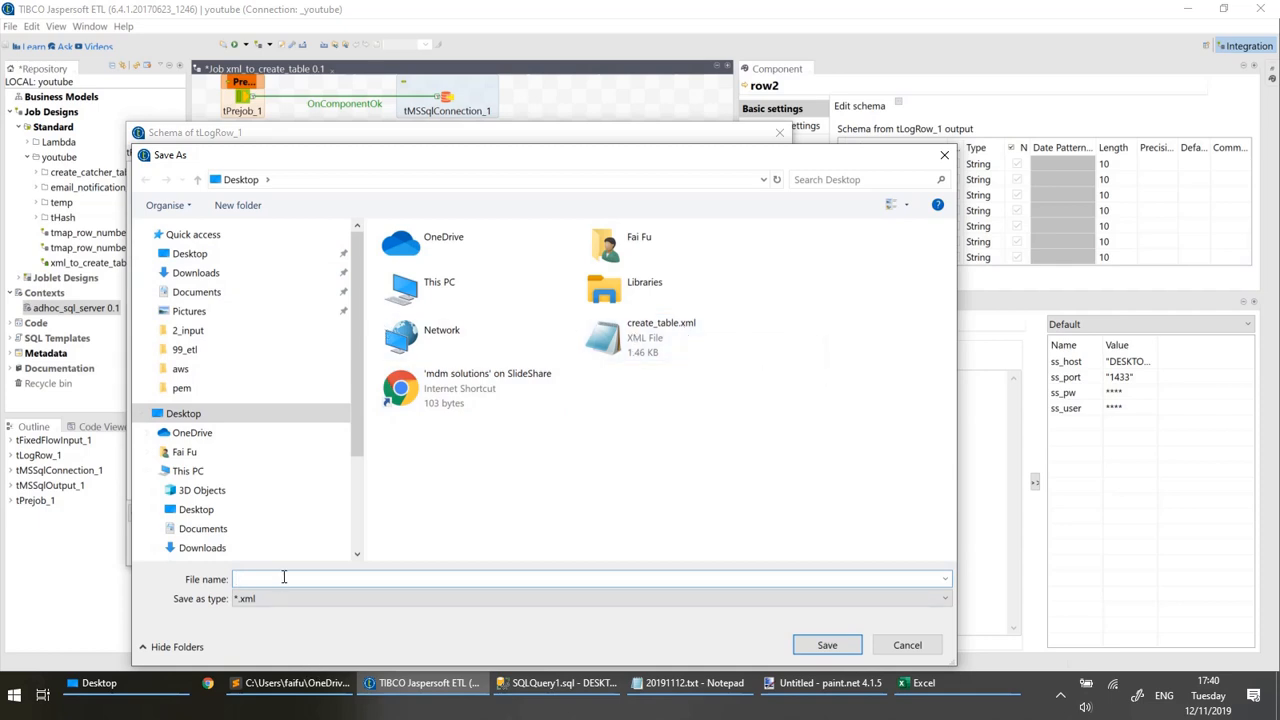
left_click(663, 340)
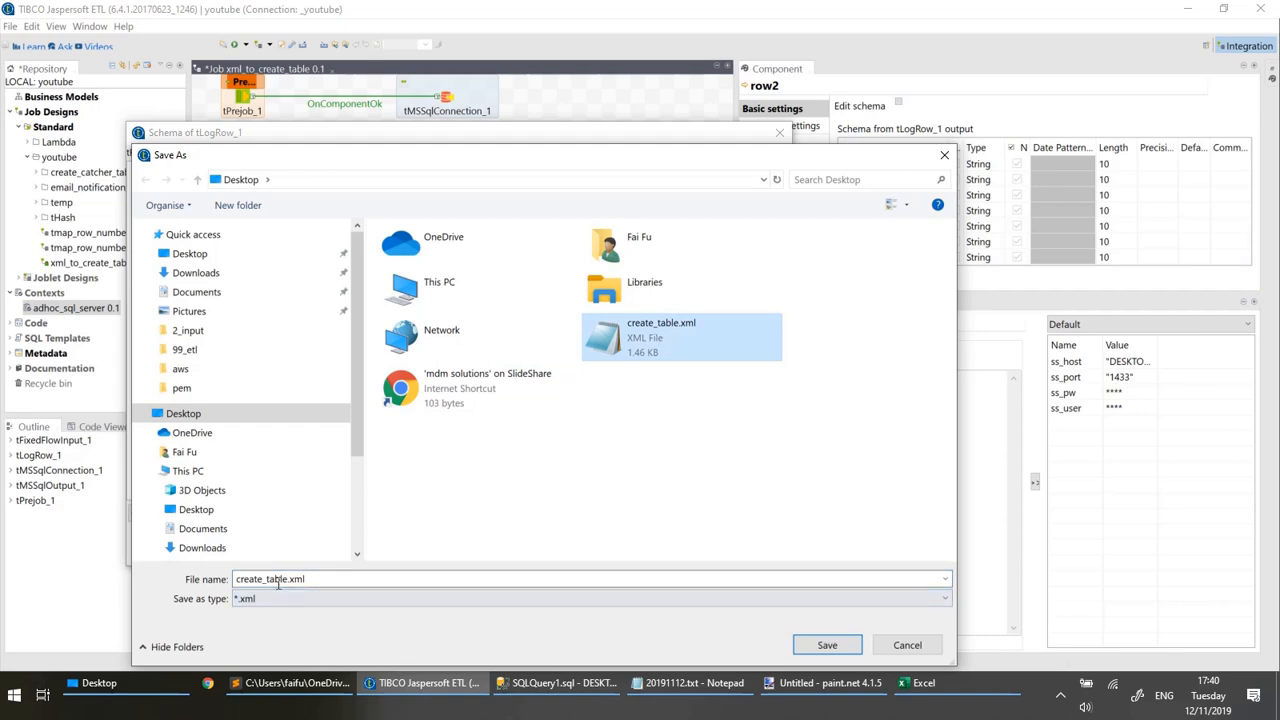
left_click(829, 645)
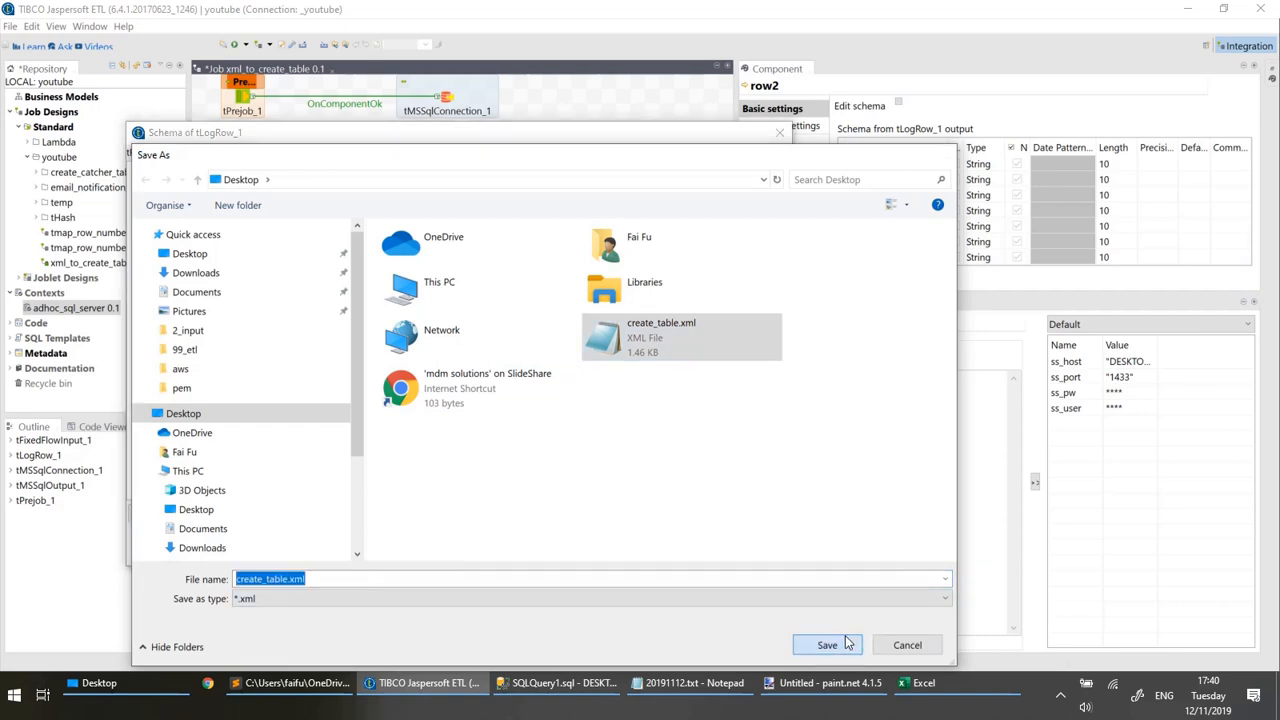
left_click(563, 363)
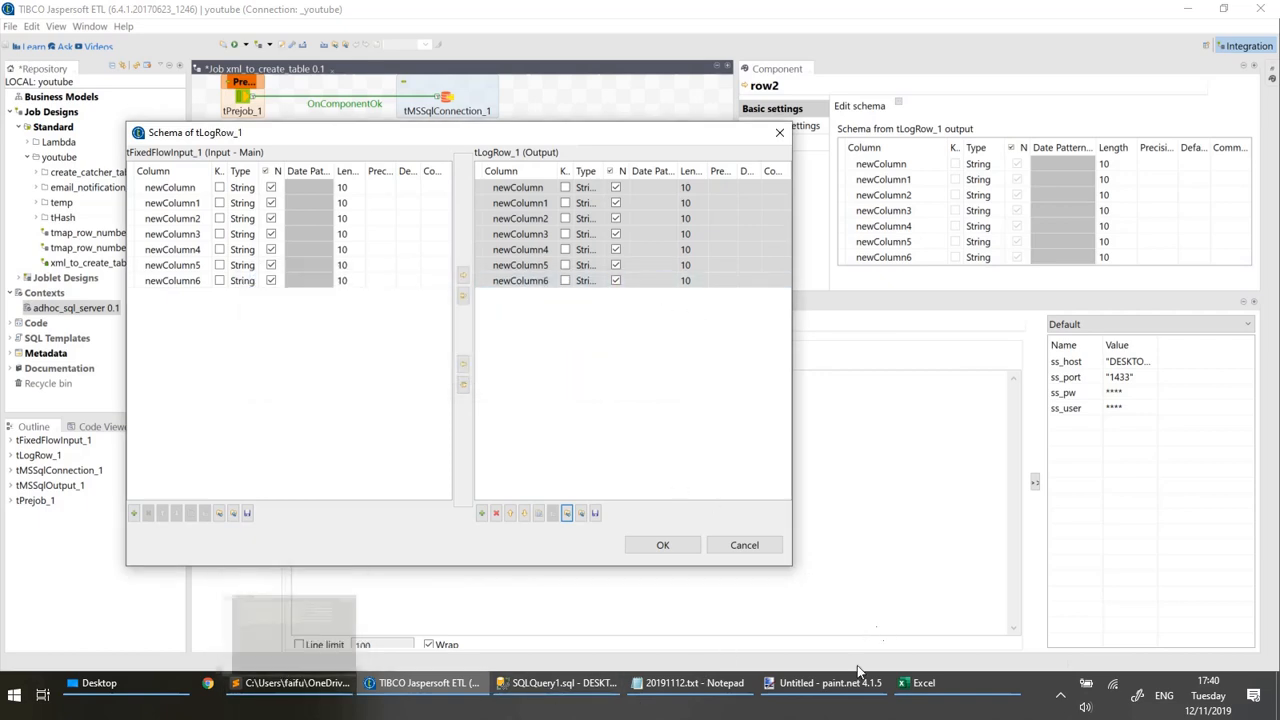
Switch to the 20191112.txt notes in Notepad and review step 2 about editing the xml in the text editor.
left_click(729, 683)
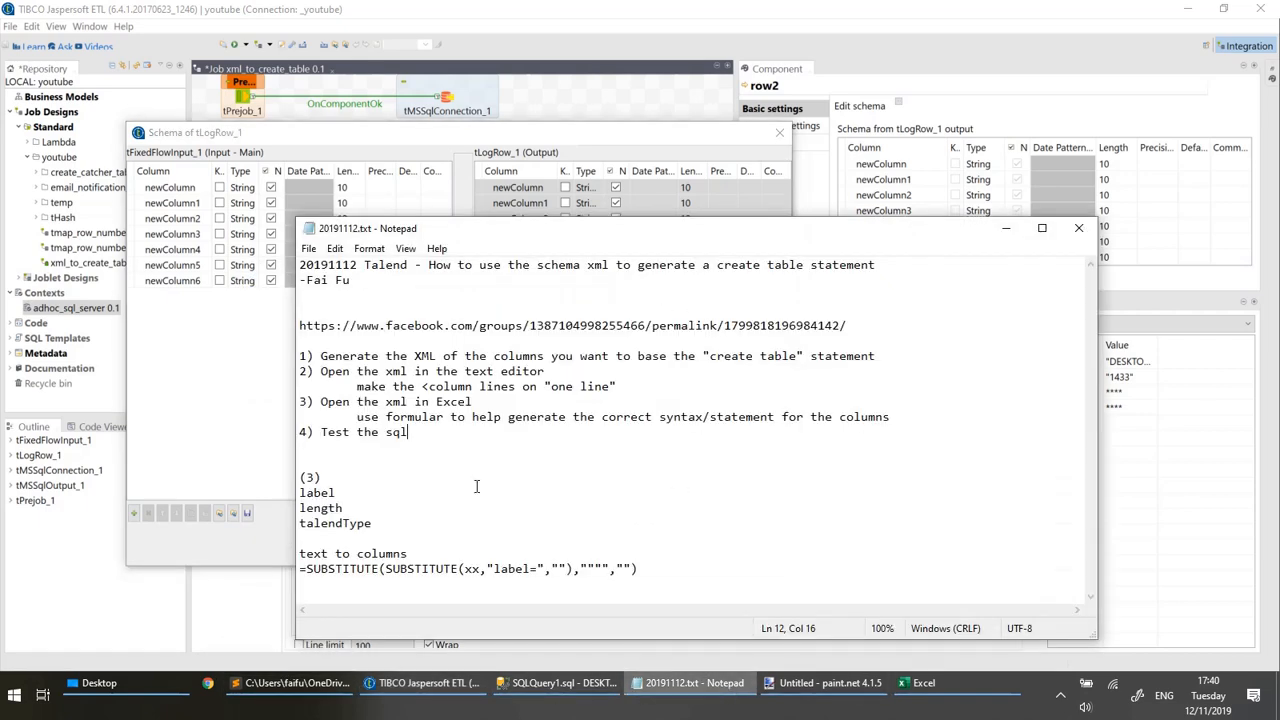
left_click(428, 357)
left_click_drag(617, 386, 389, 371)
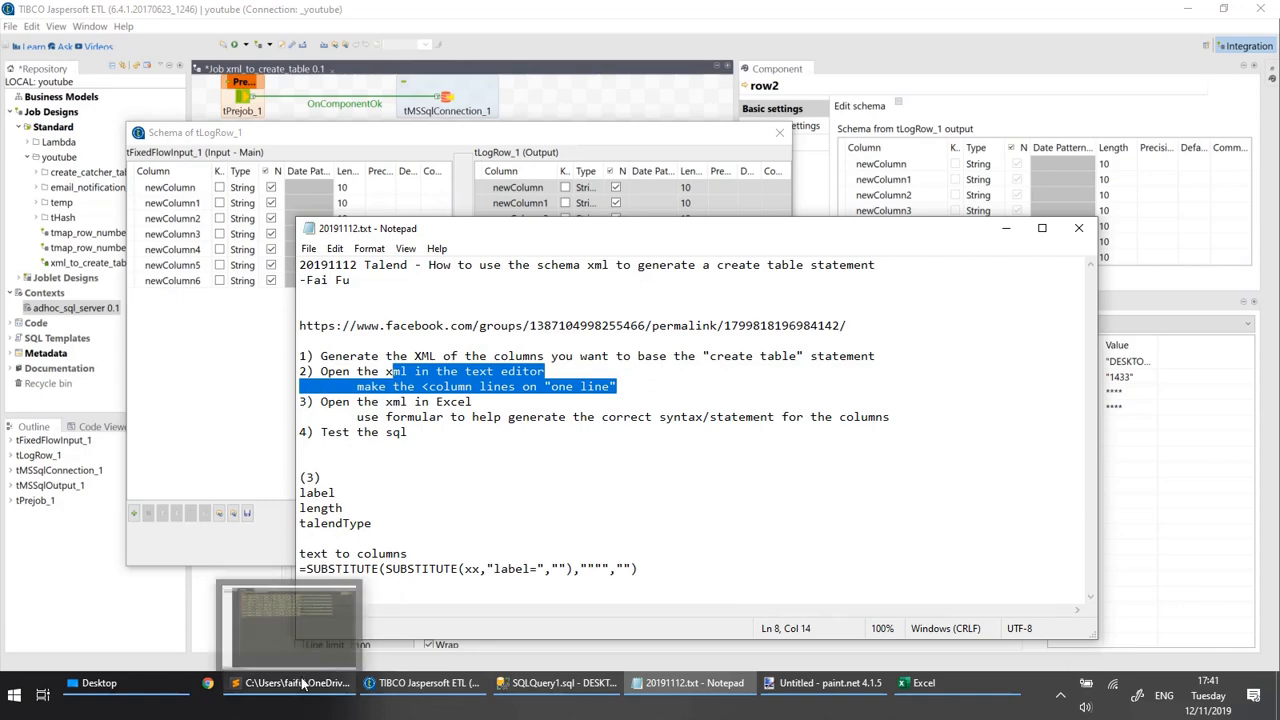
Switch to Sublime Text, close the open create_table.xml file and close the editor window.
left_click(256, 684)
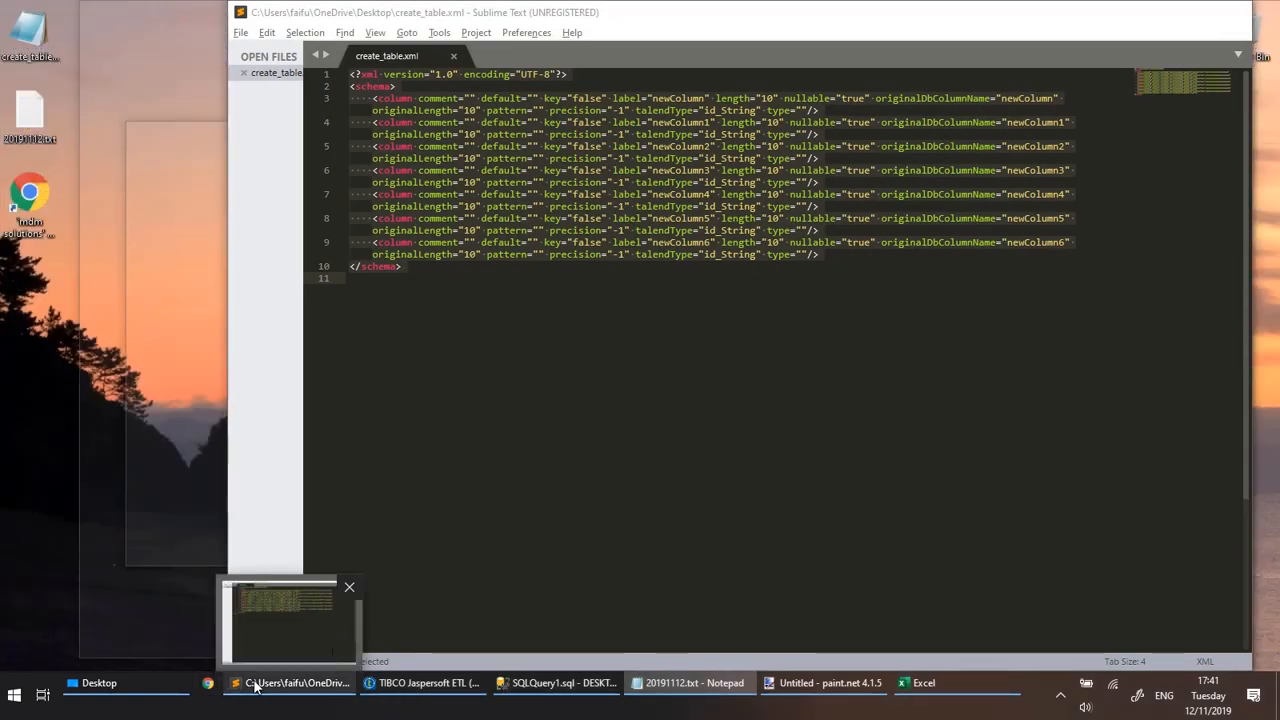
left_click(258, 684)
left_click(270, 688)
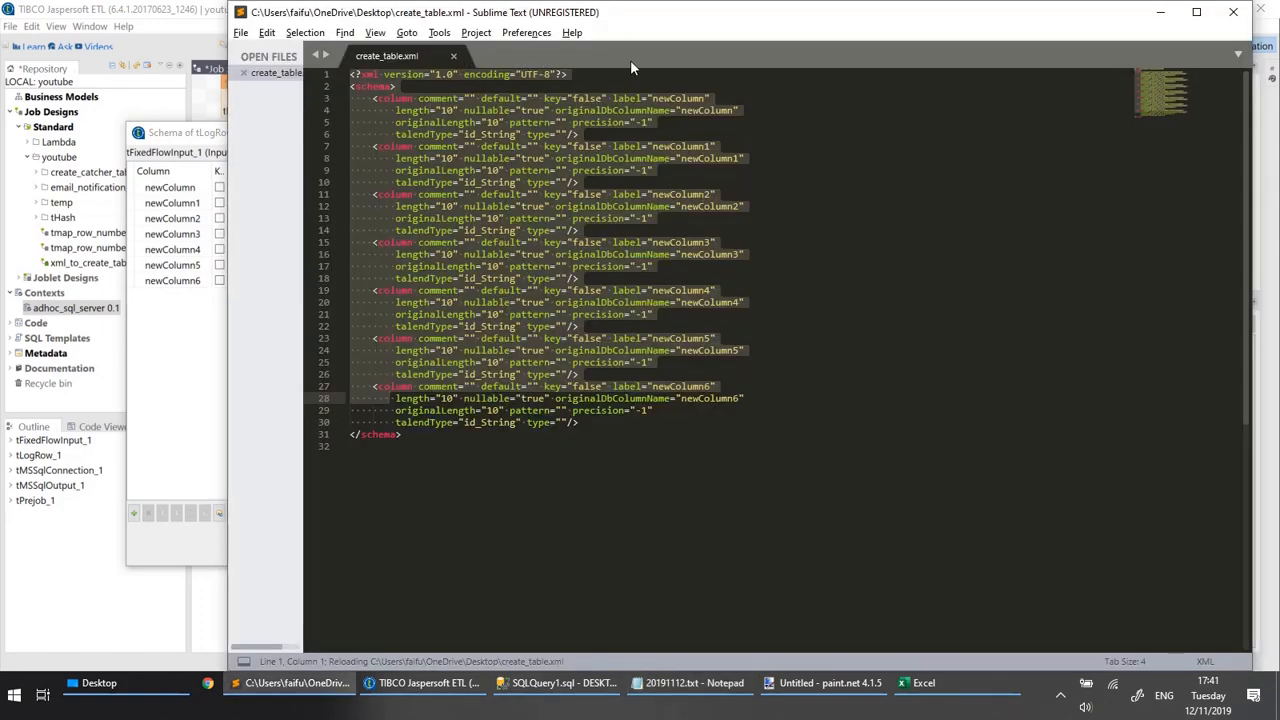
left_click(455, 57)
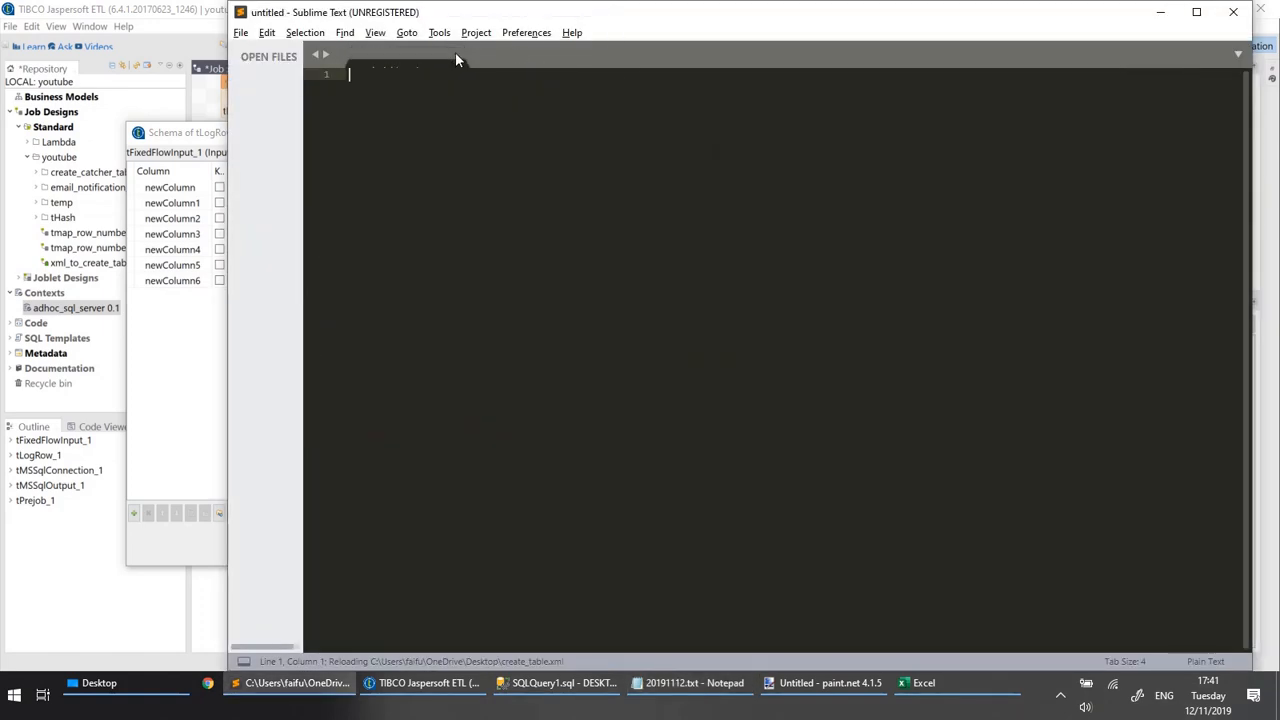
left_click(1237, 14)
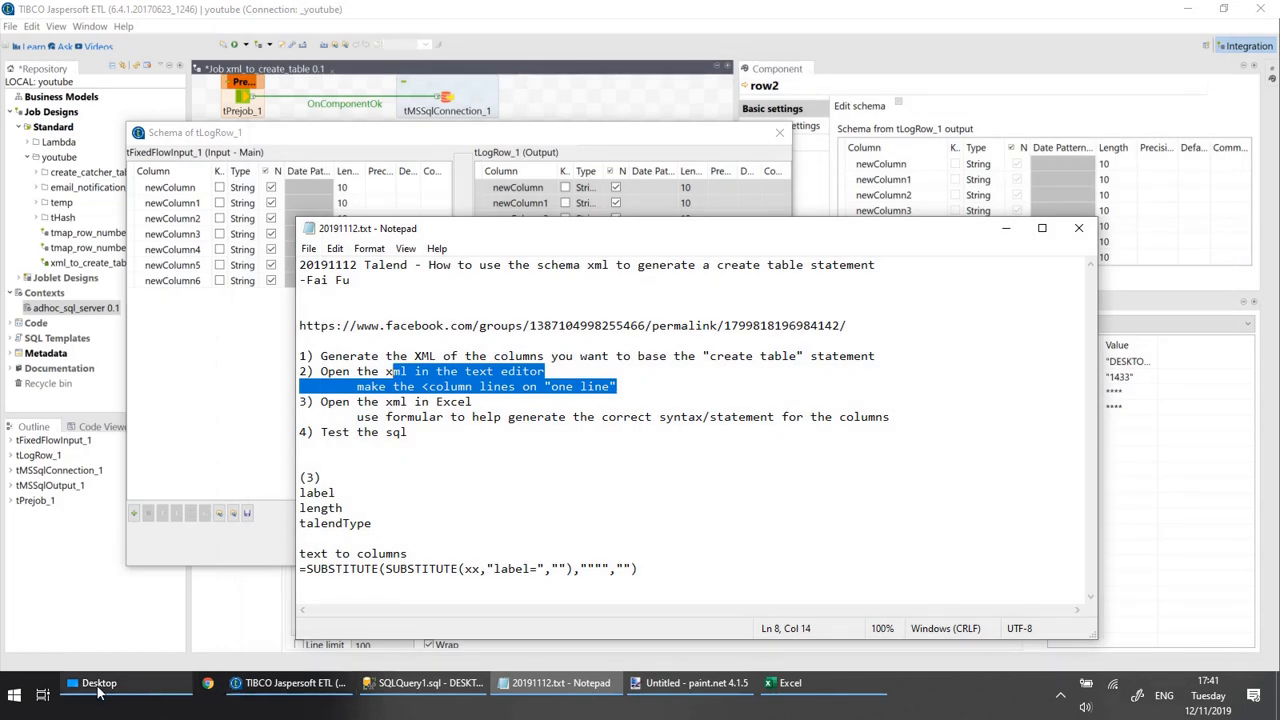
Open create_table.xml from the Desktop folder in Sublime Text.
left_click(98, 690)
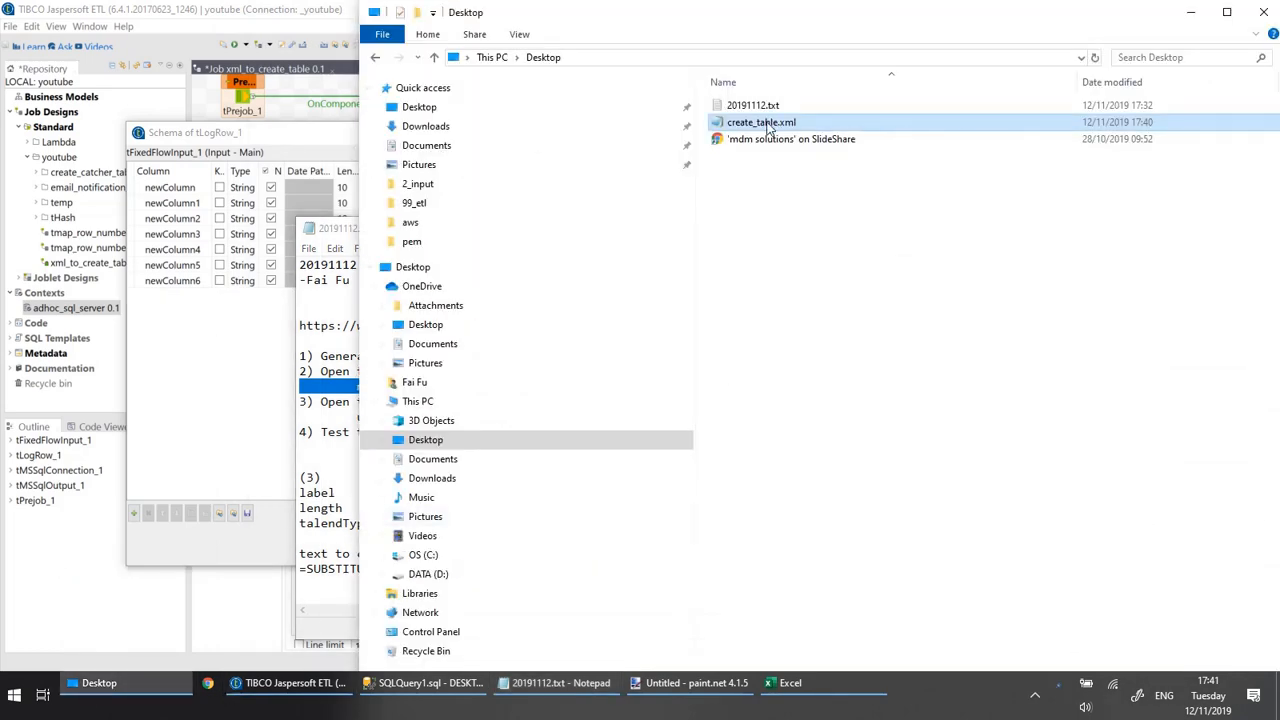
right_click(772, 124)
left_click(662, 194)
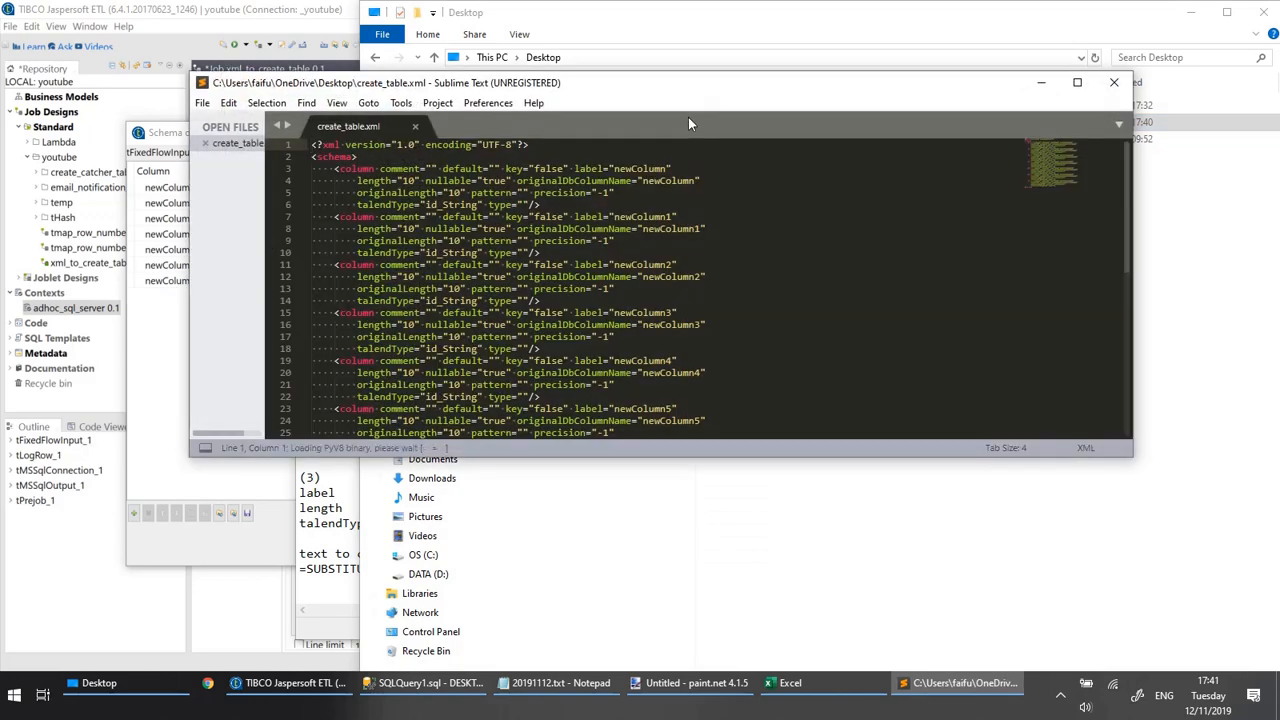
Check the "one line" instruction in the Notepad notes and examine the extent of the first column element in create_table.xml.
left_click(330, 477)
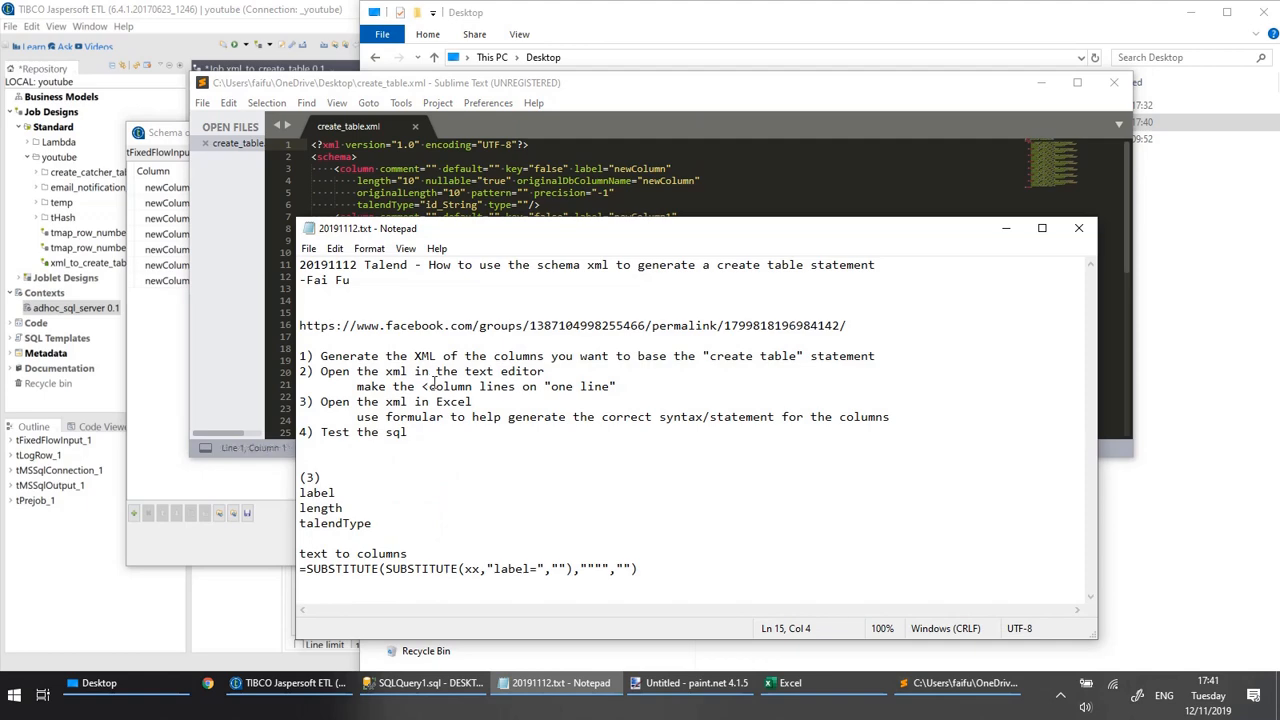
left_click_drag(497, 388, 443, 396)
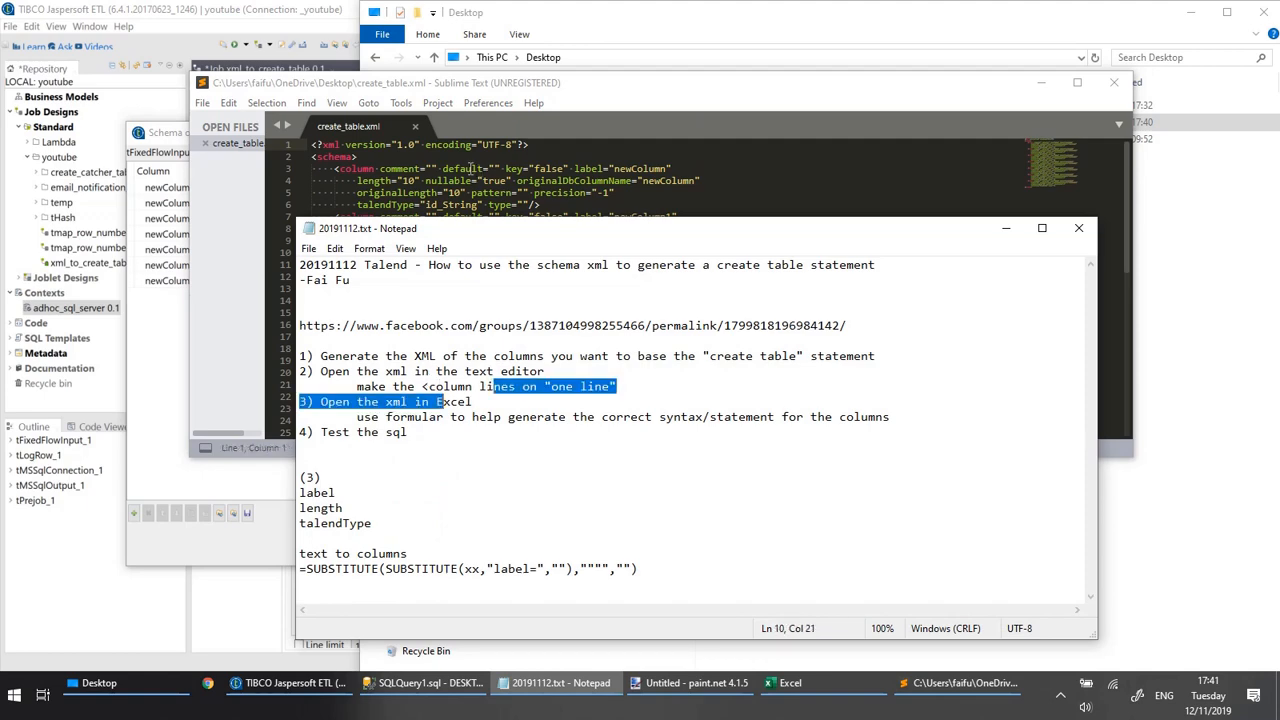
left_click(462, 169)
left_click(375, 169)
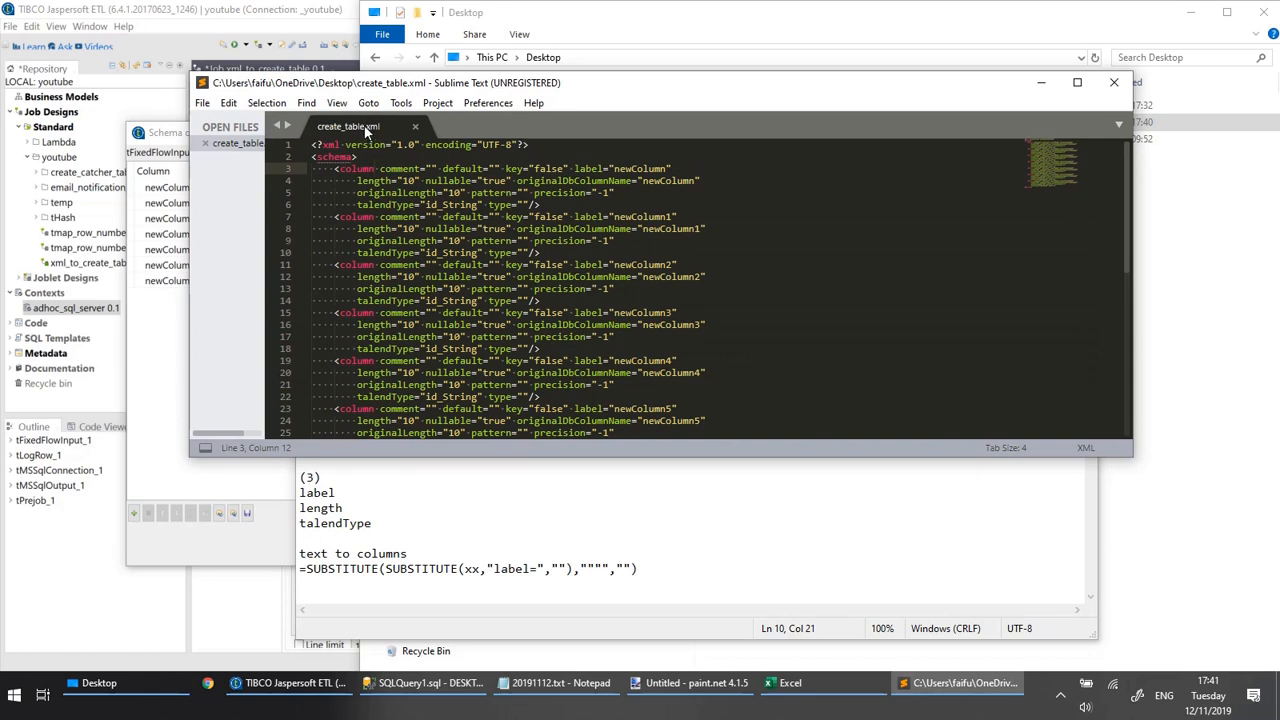
left_click_drag(334, 169, 548, 206)
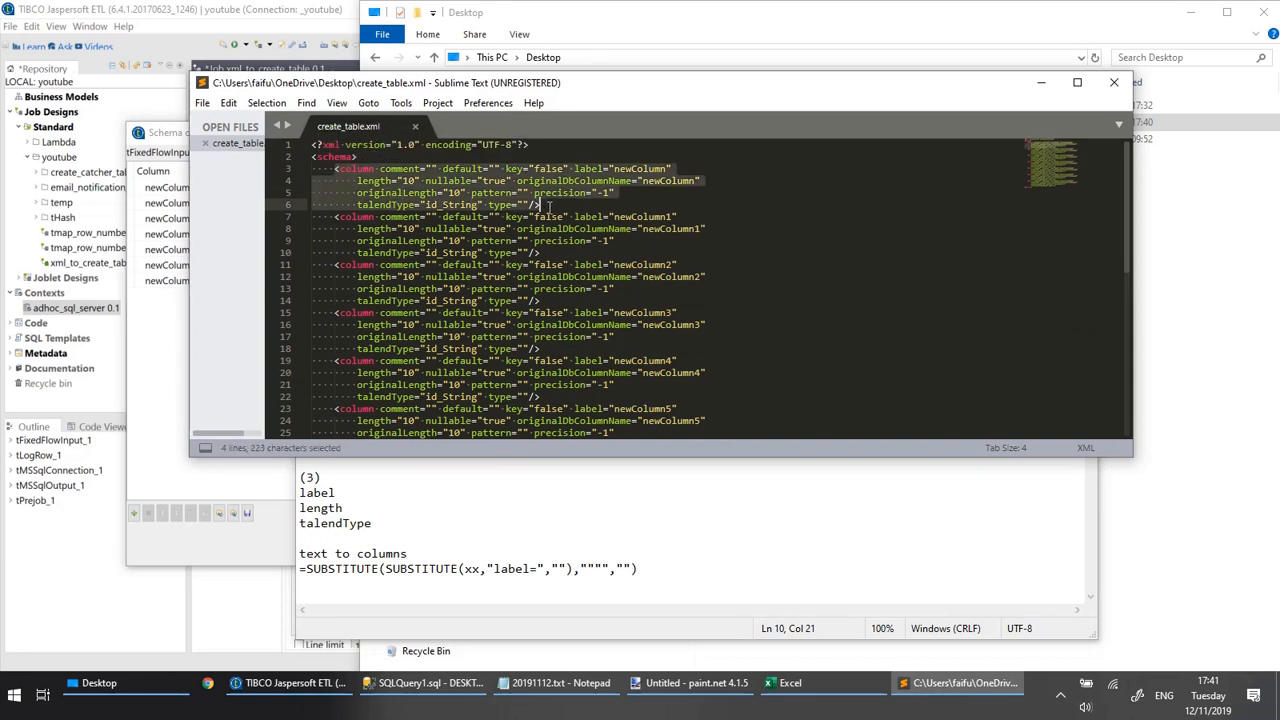
left_click(577, 206)
Remove every eight-space indent and the line break before it so that each column element sits on one line.
left_click(355, 181)
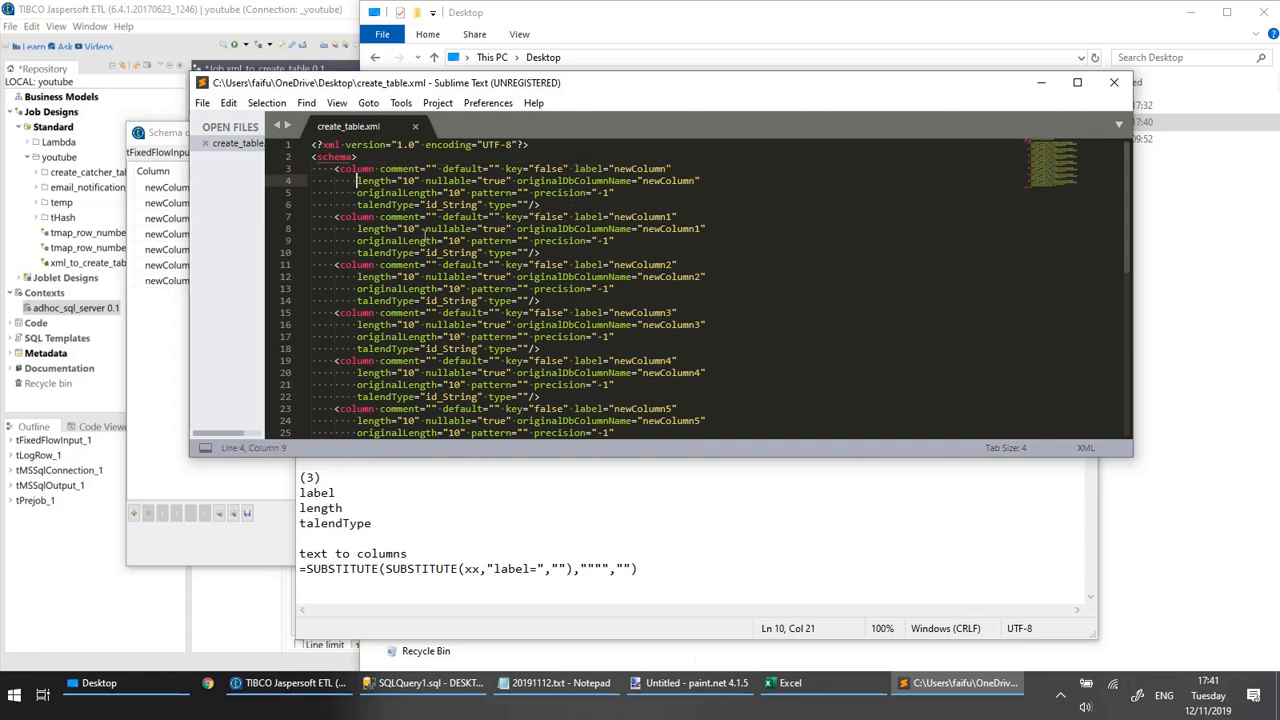
key("shift+Left")
key("shift+Left")
key("shift+Left")
key("shift+Left")
key("shift+Left")
key("shift+Left")
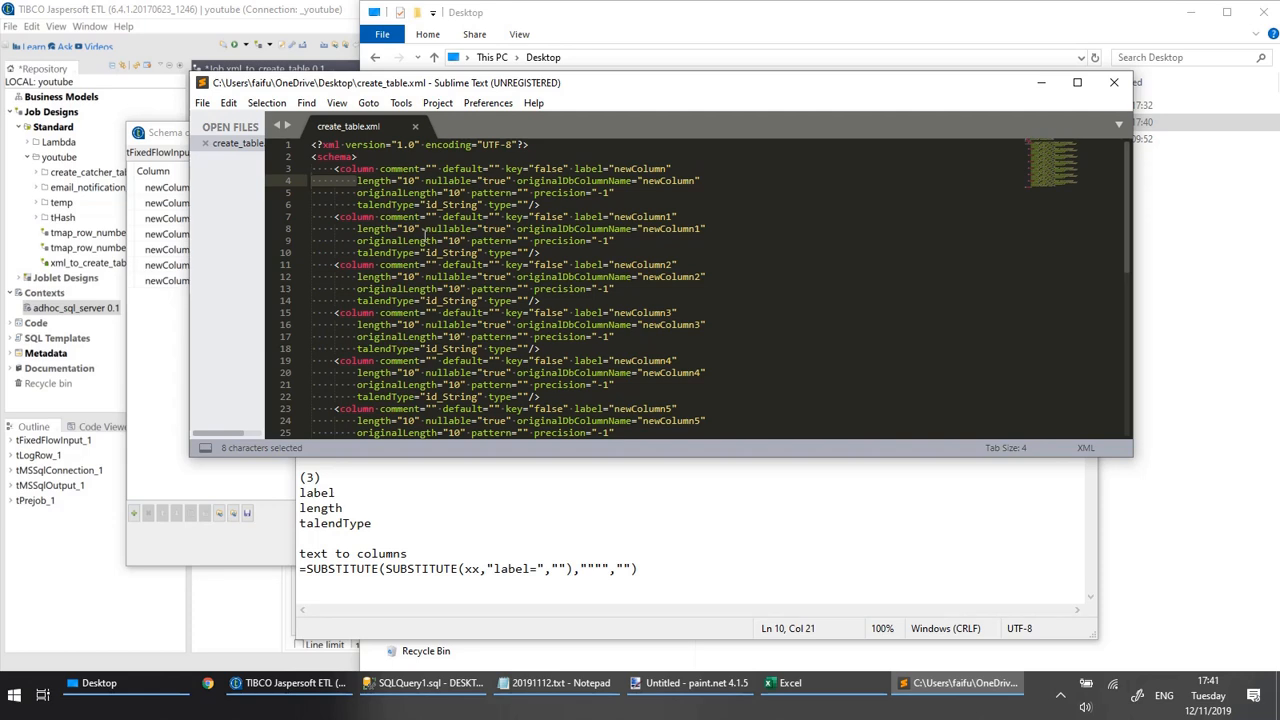
key("ctrl+f")
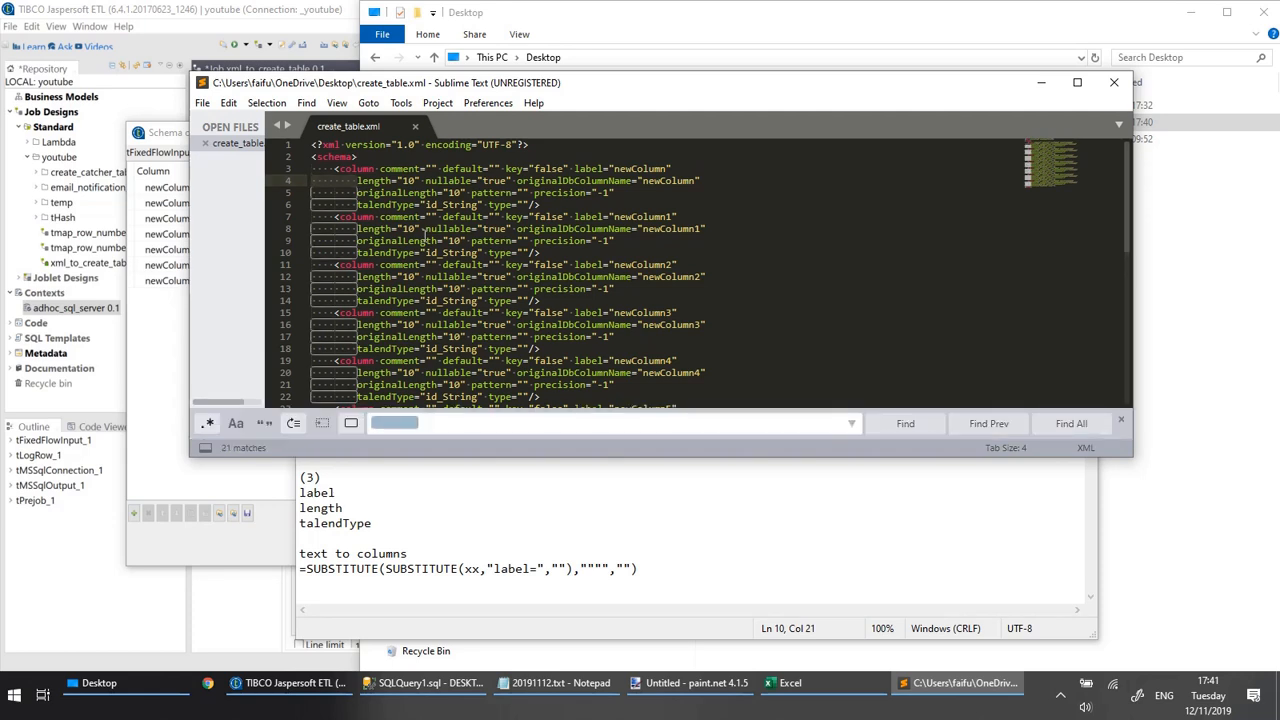
key("alt+Return")
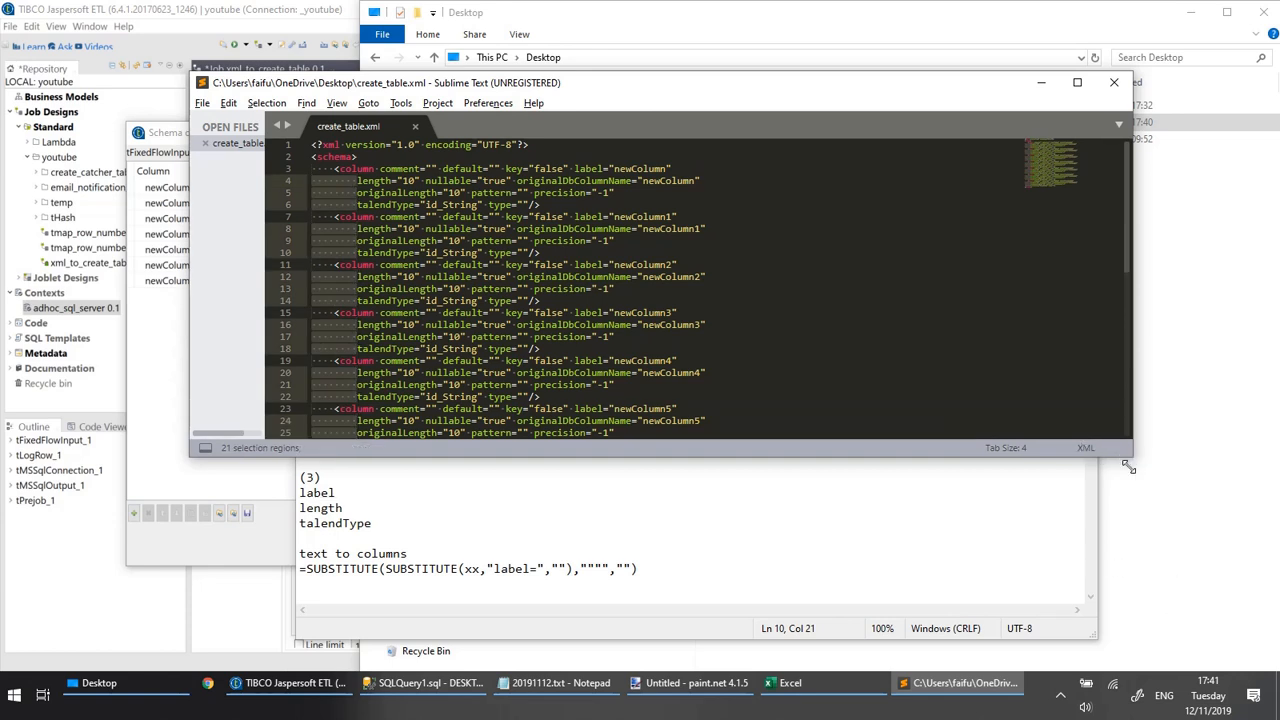
left_click_drag(1128, 456, 1118, 641)
key("BackSpace")
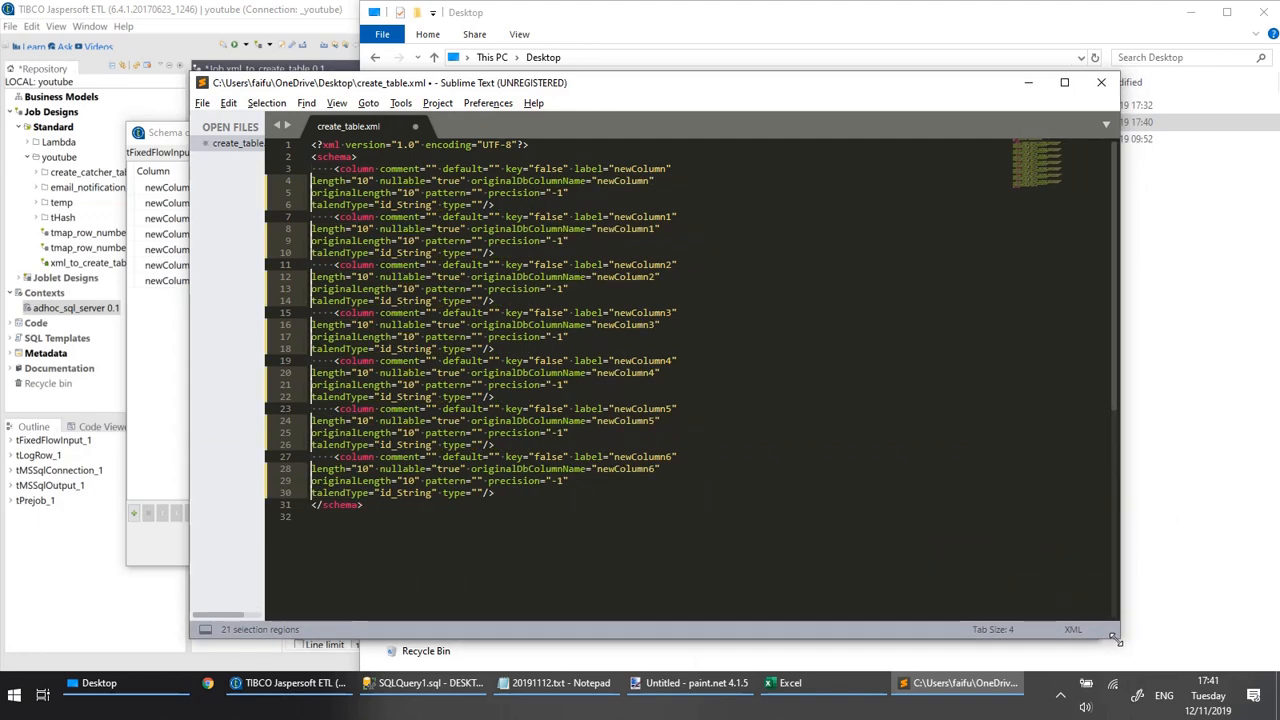
key("BackSpace")
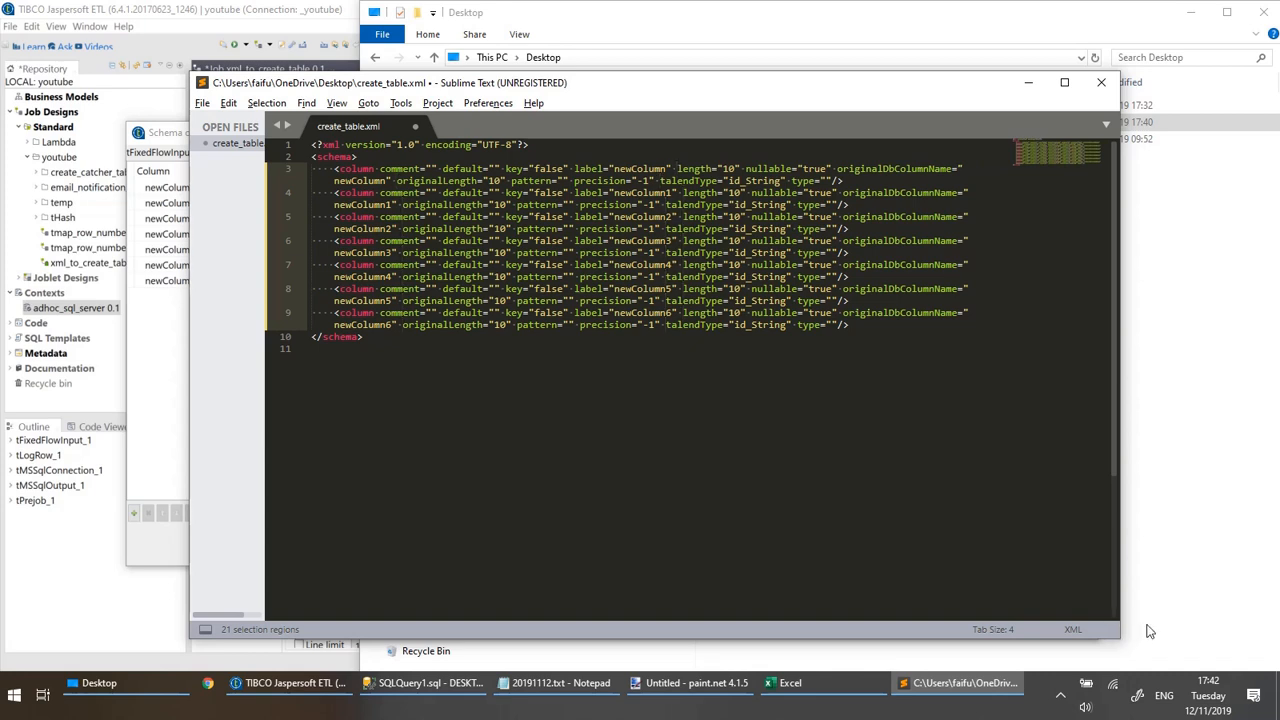
Save create_table.xml and copy its entire contents, returning to the 20191112.txt notes in Notepad.
key("ctrl+a")
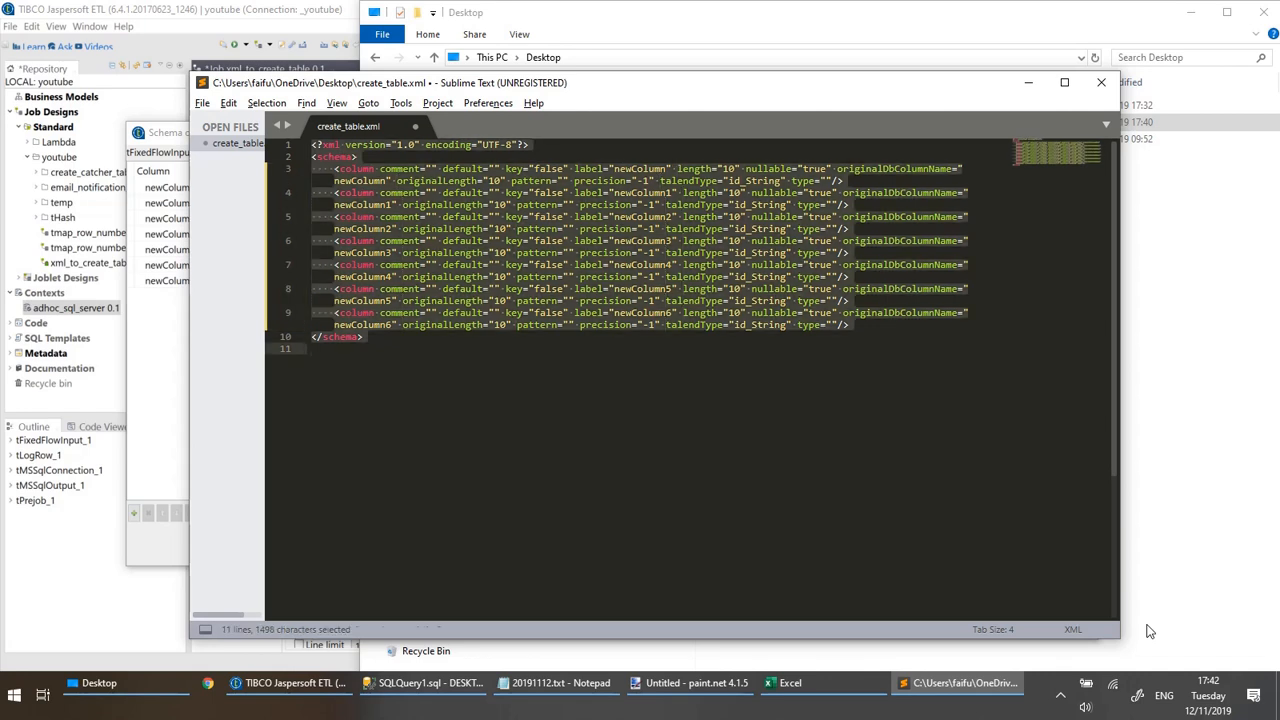
key("ctrl+s")
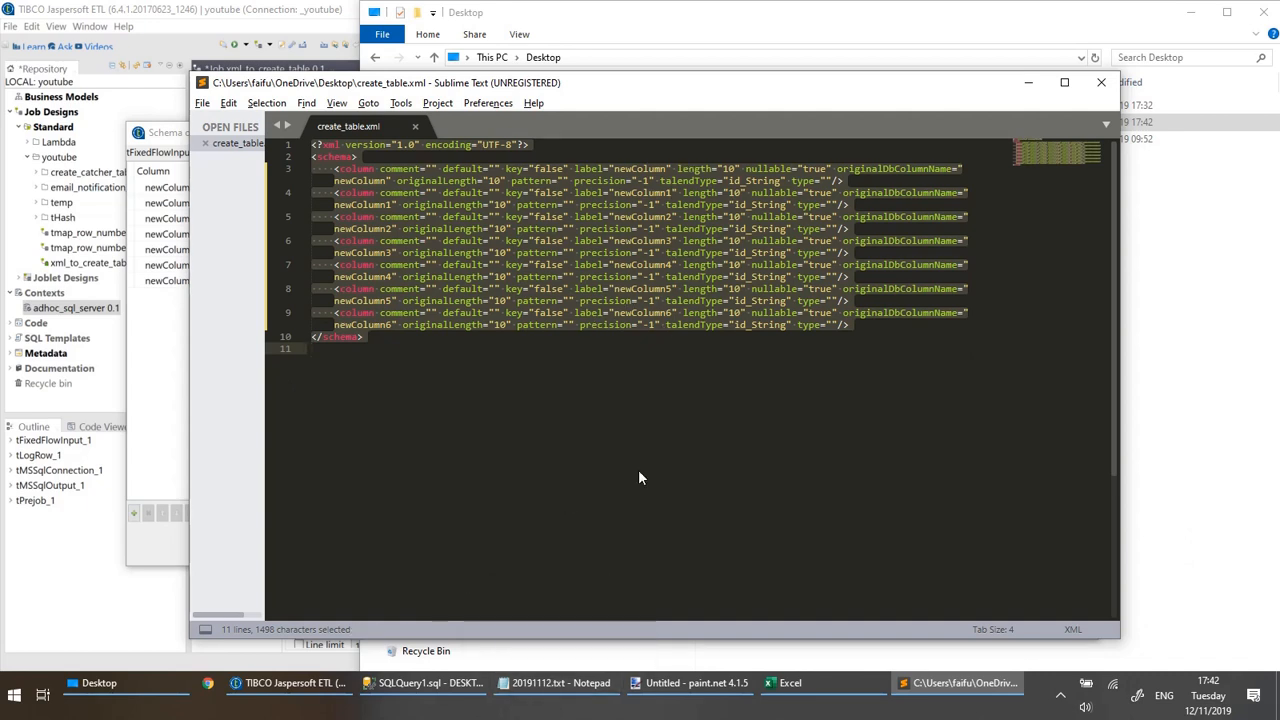
mouse_move(558, 692)
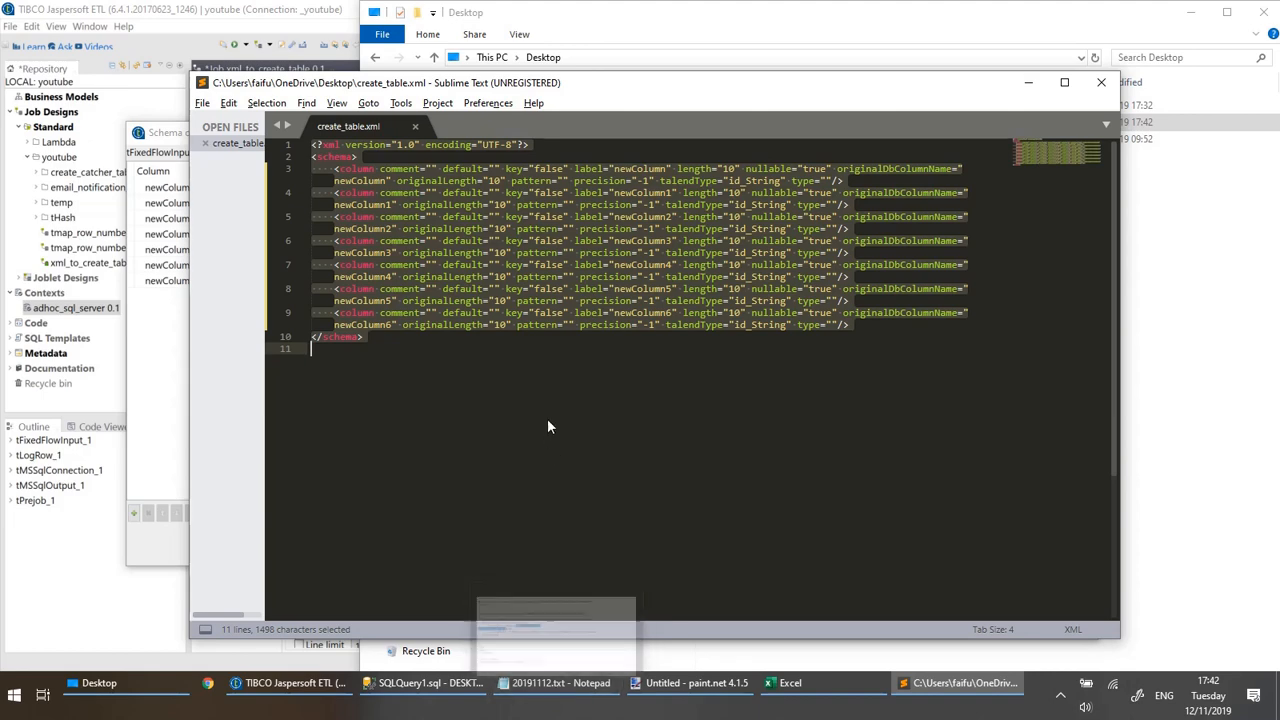
key("ctrl+c")
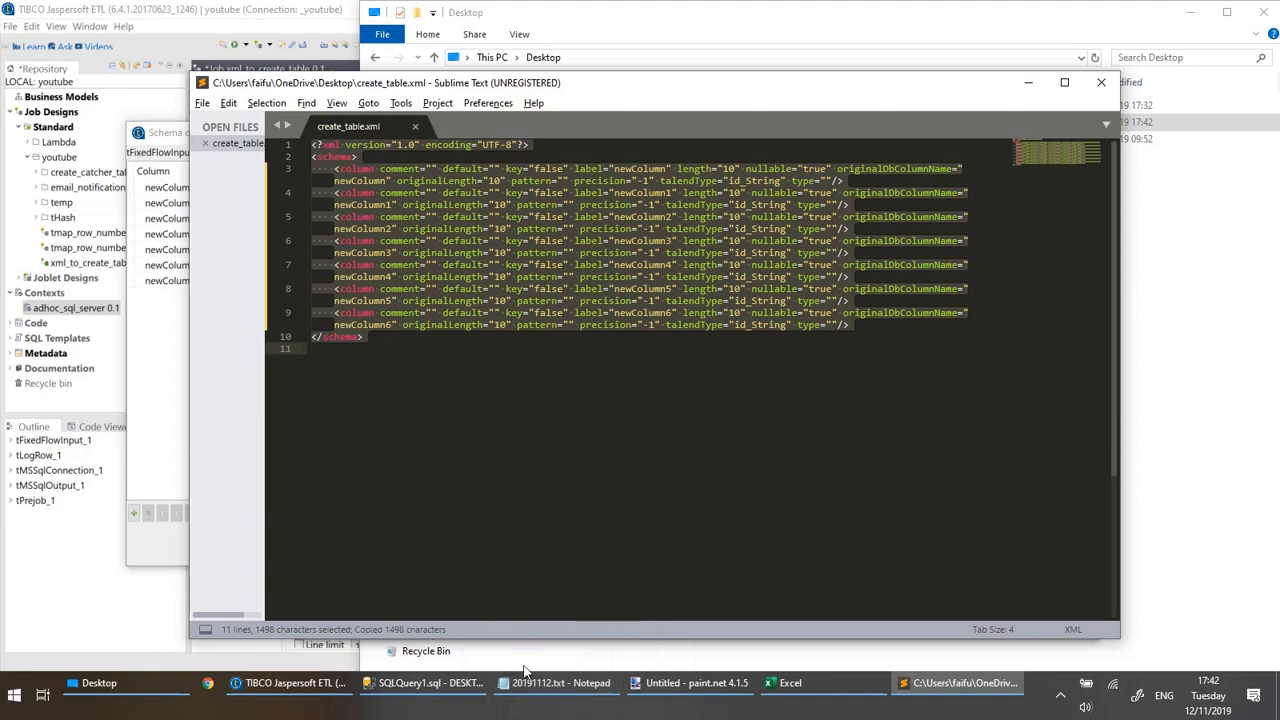
left_click(558, 683)
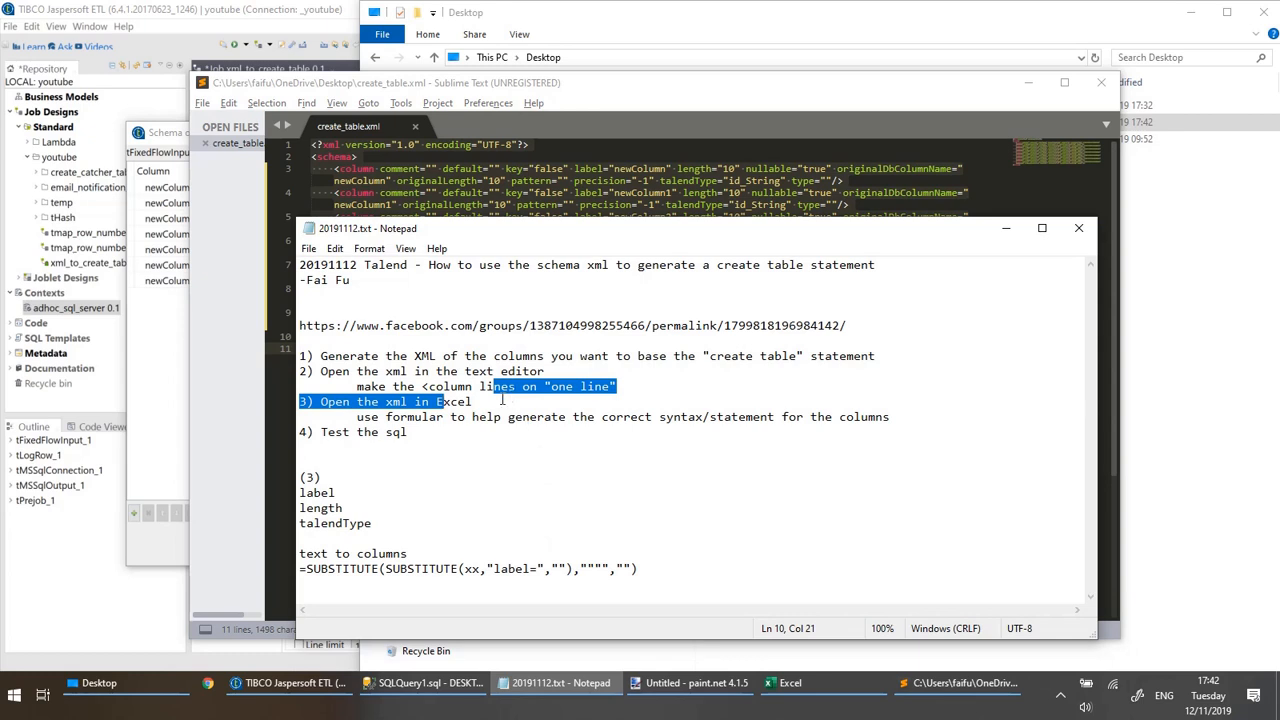
Review the notes on opening the XML in Excel, including the label, length and talendType fields and the text to columns reminder.
left_click_drag(474, 387, 416, 371)
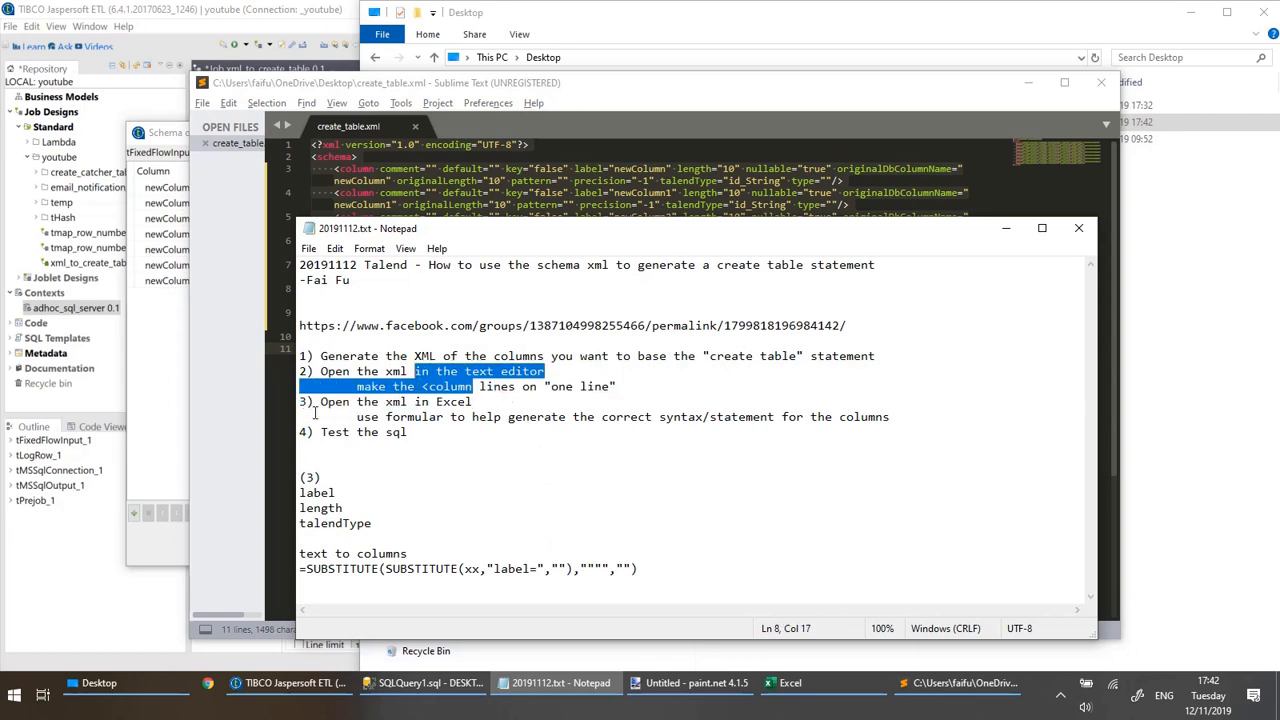
left_click_drag(321, 403, 387, 415)
left_click(458, 413)
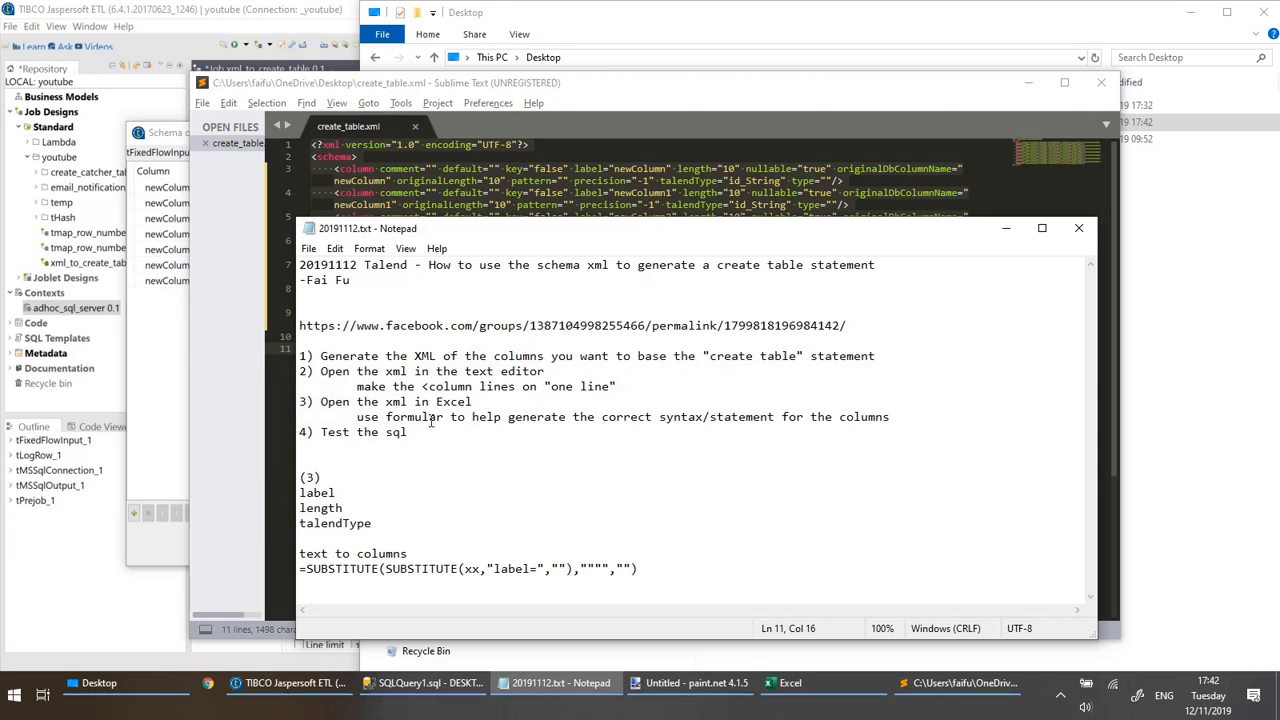
left_click_drag(683, 417, 558, 418)
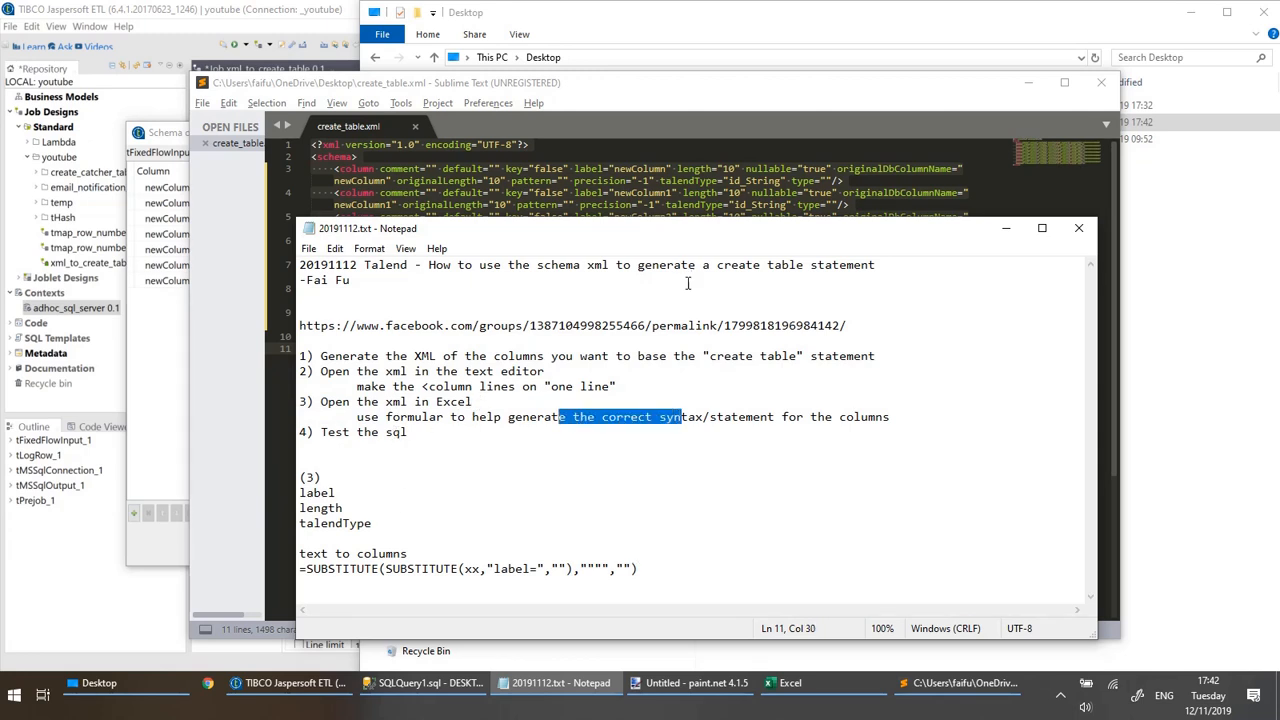
left_click_drag(334, 483, 574, 556)
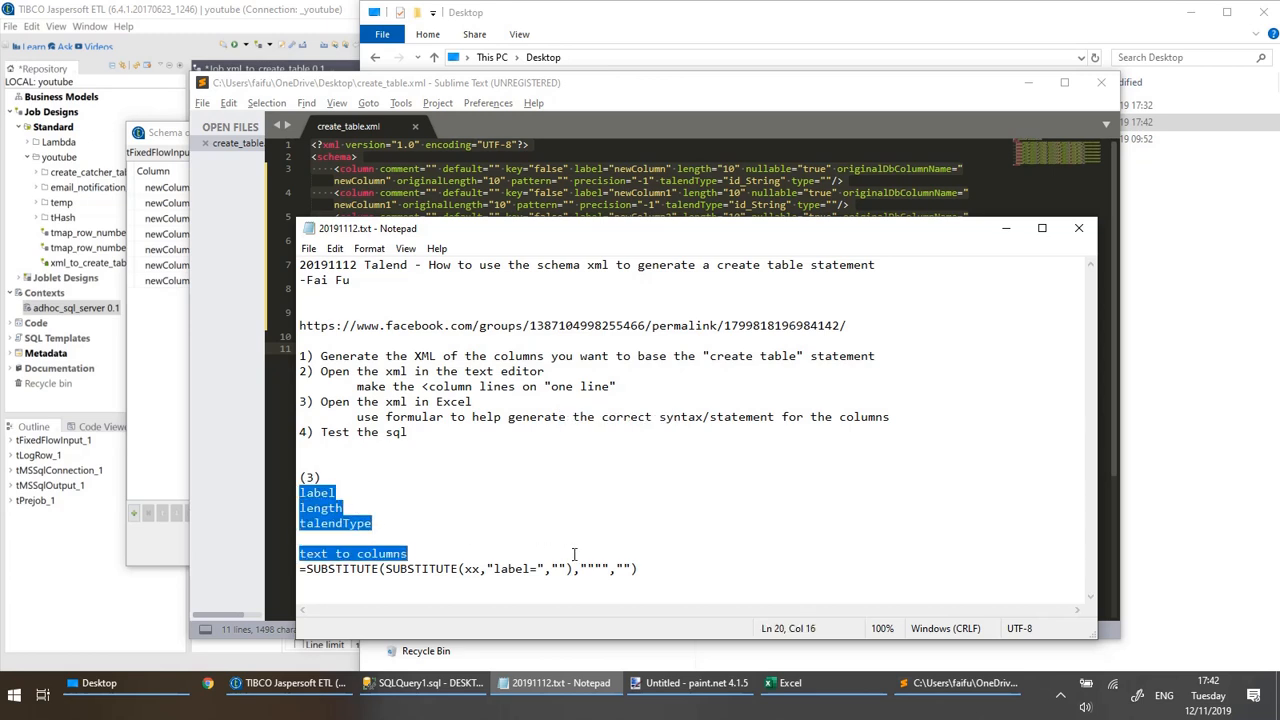
left_click(660, 553)
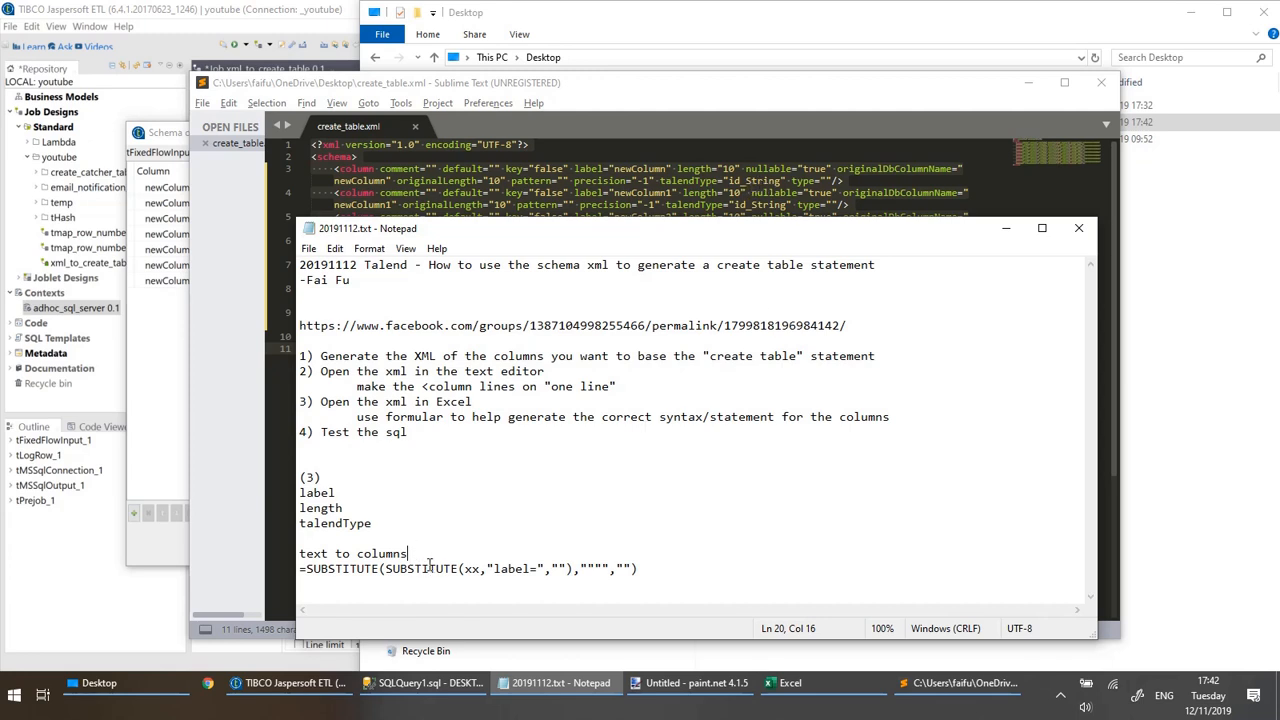
Copy the full create_table.xml text from Sublime Text and paste it into a new blank Excel workbook starting at A1.
key("alt+Tab")
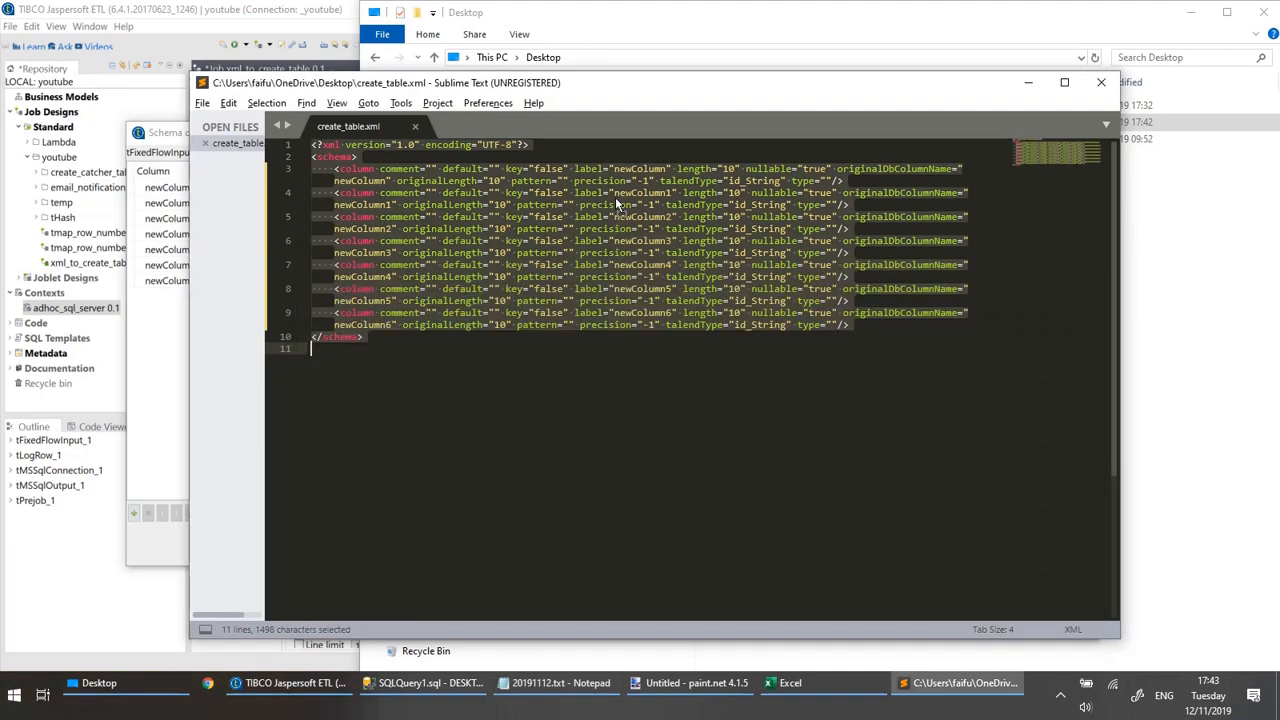
key("ctrl+c")
left_click(786, 700)
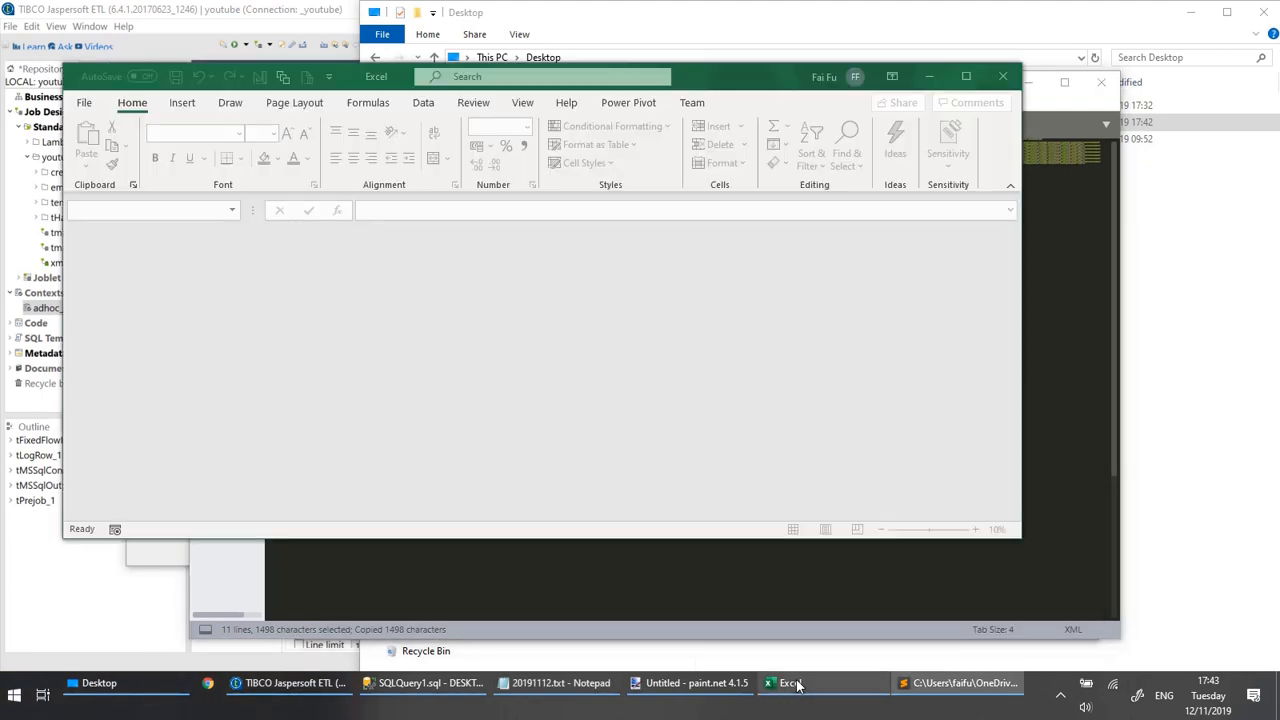
left_click(605, 640)
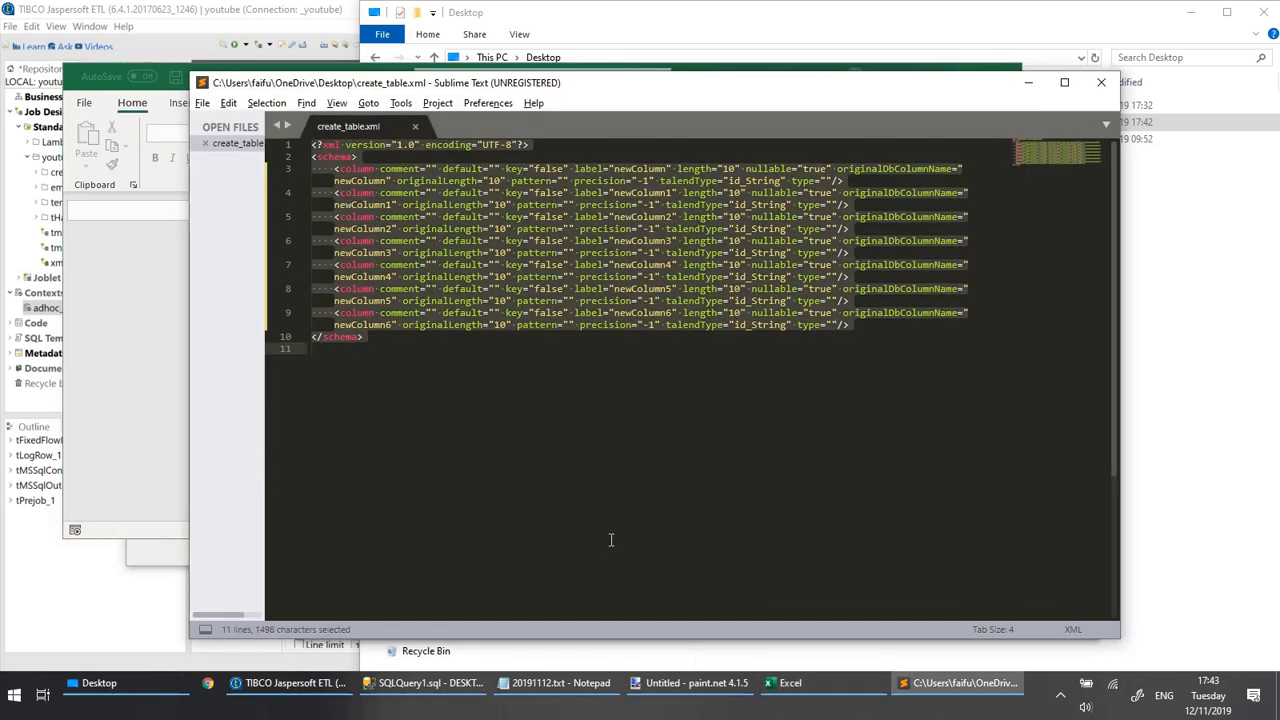
key("ctrl+c")
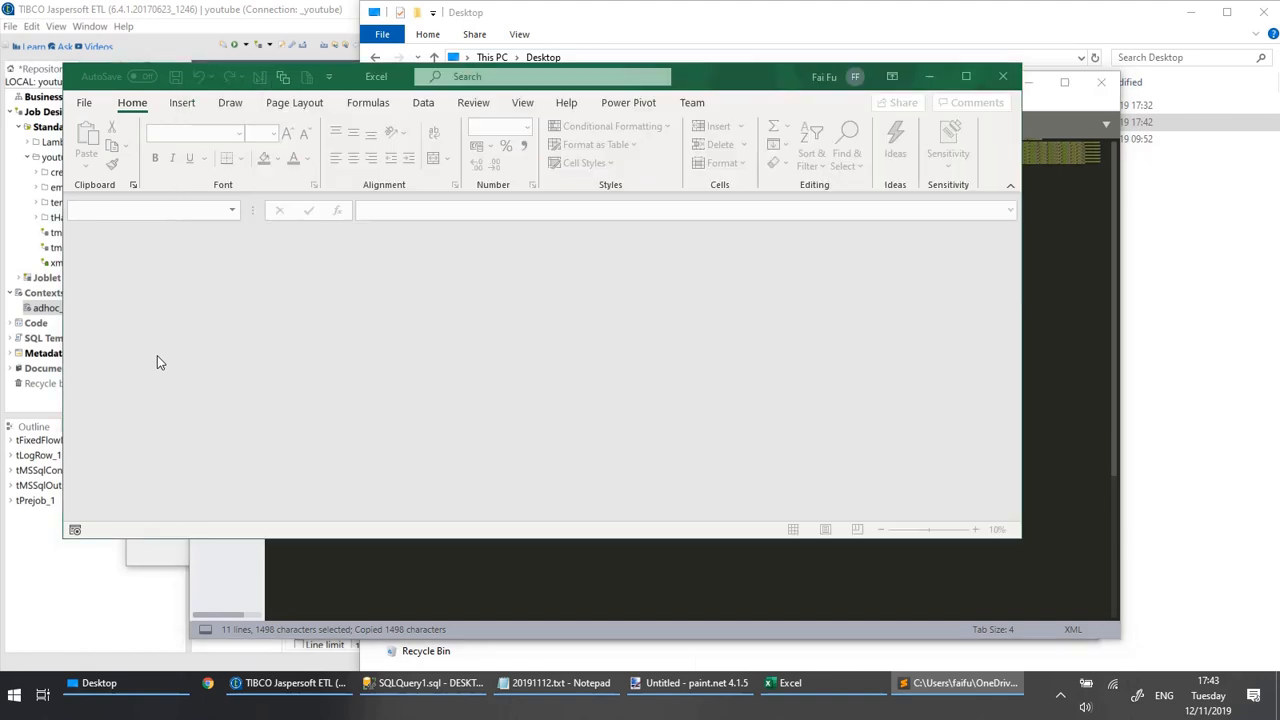
left_click(157, 360)
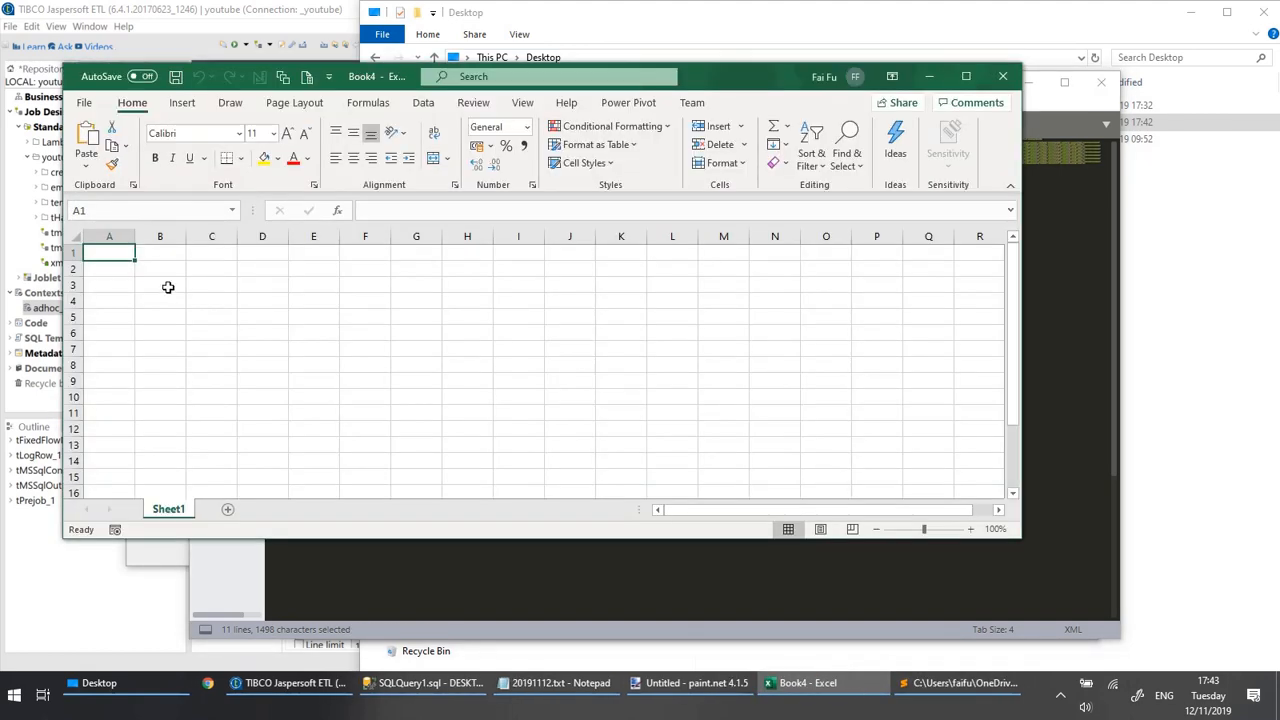
key("ctrl+v")
left_click(166, 294)
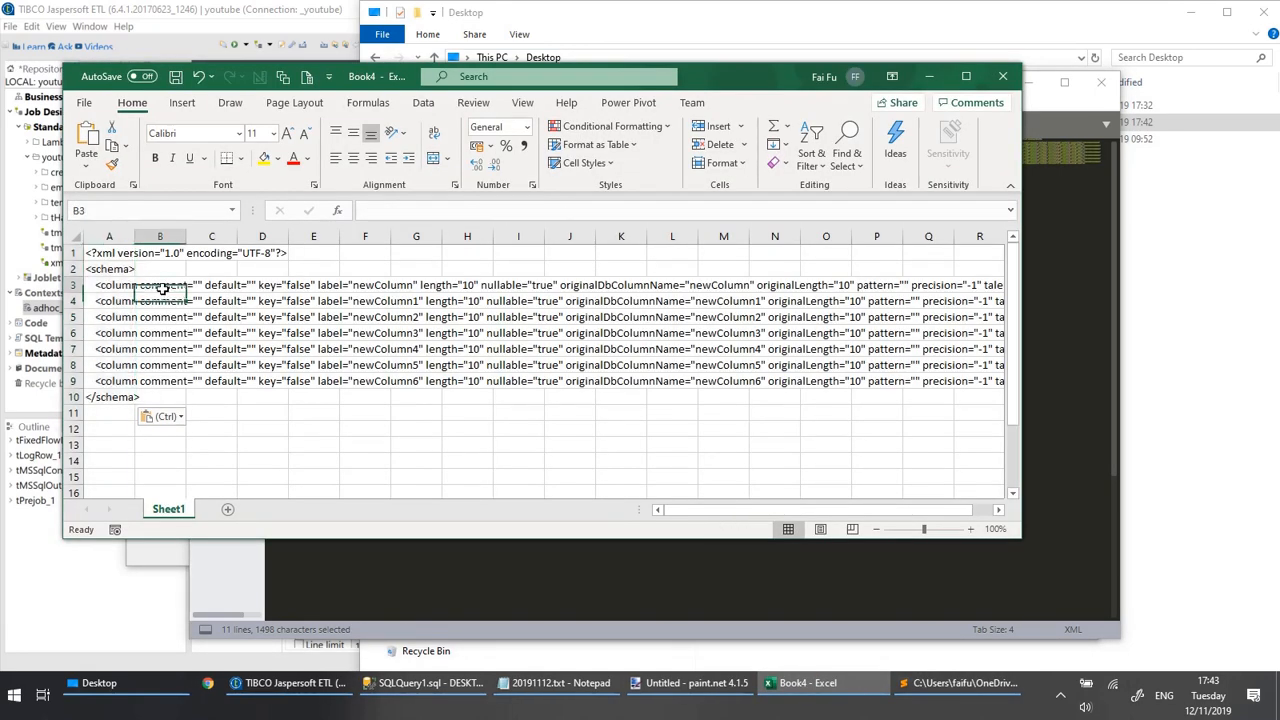
left_click(122, 287)
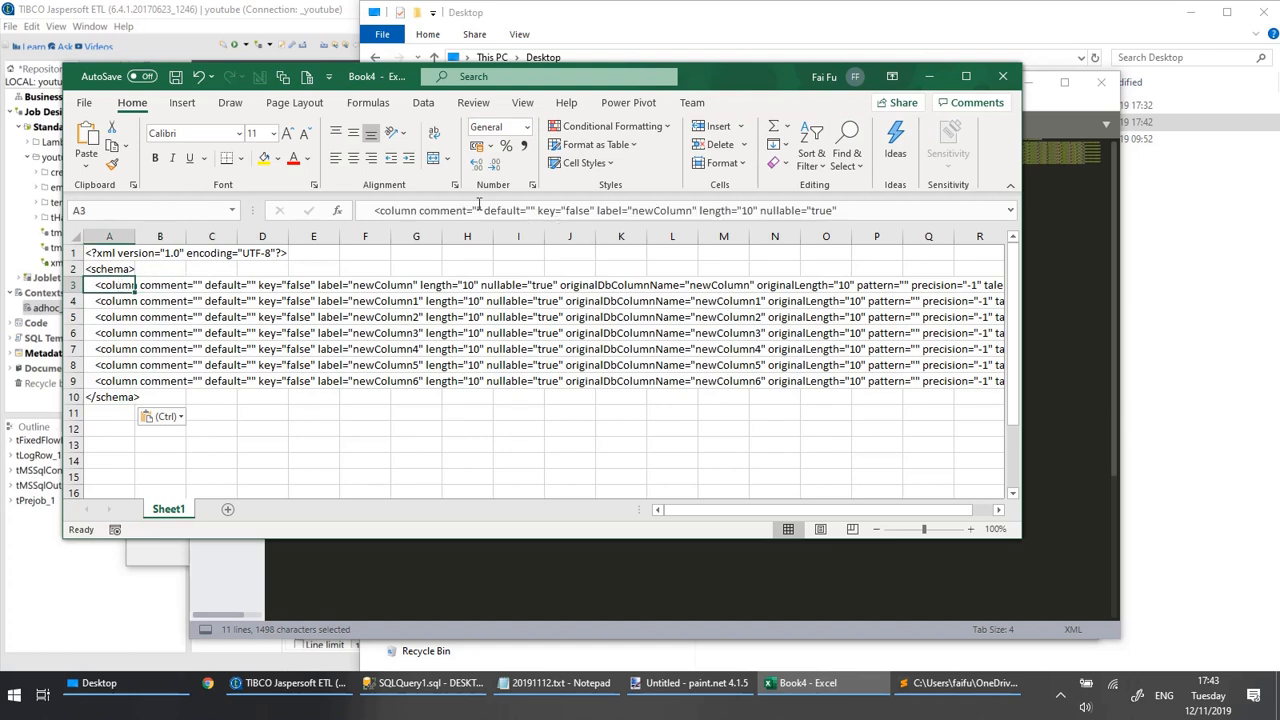
key("ctrl")
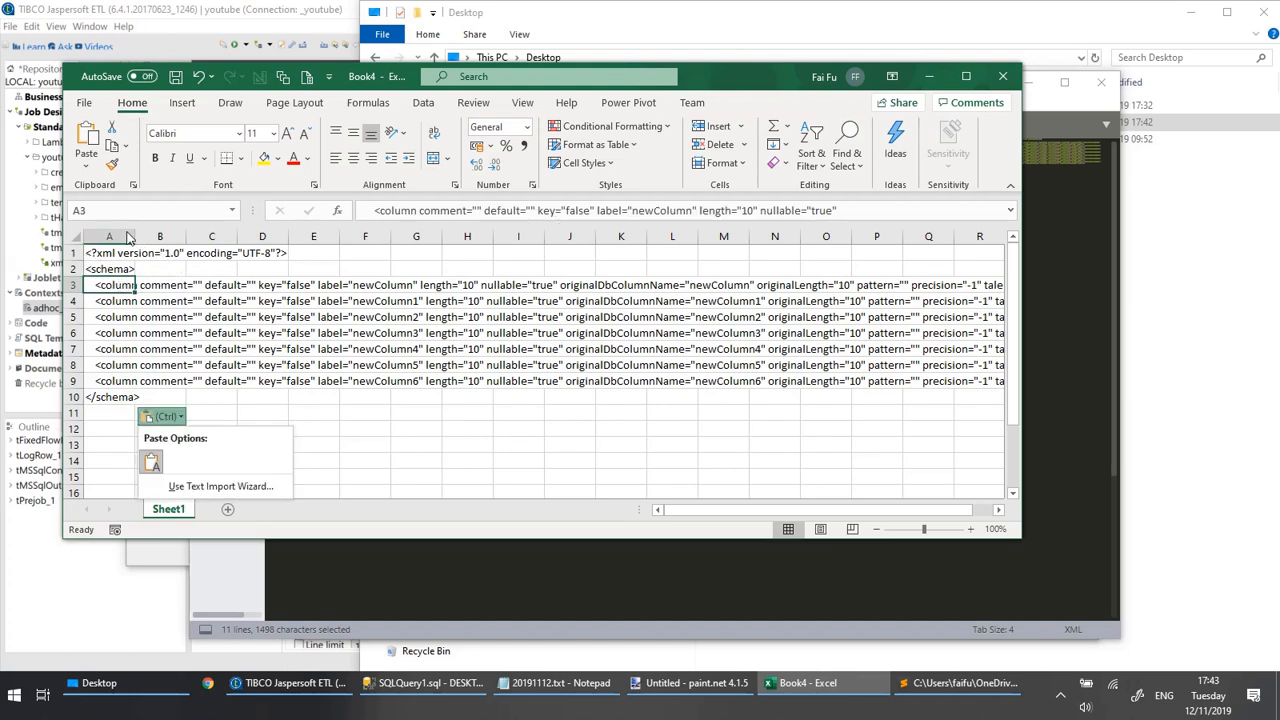
key("Escape")
Insert four blank columns before the pasted XML in column A.
left_click(116, 235)
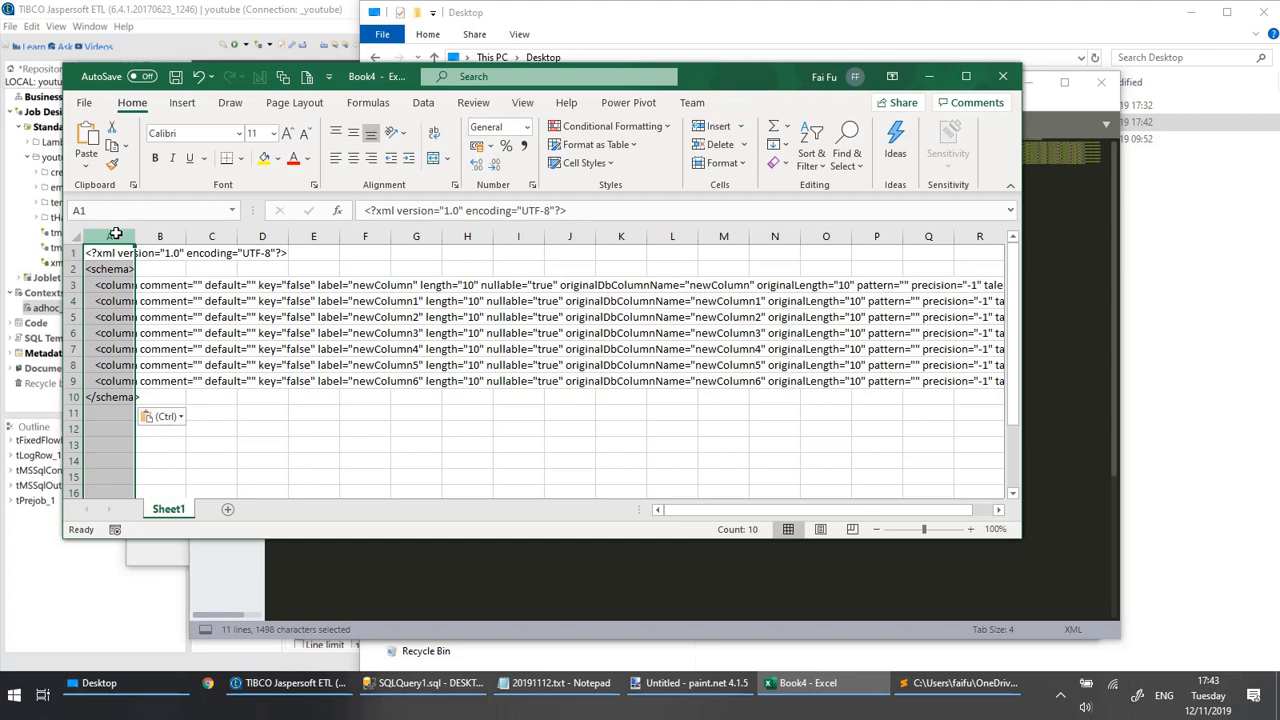
key("ctrl+shift+plus")
key("ctrl+shift+plus")
key("ctrl+shift+plus")
key("ctrl+shift+plus")
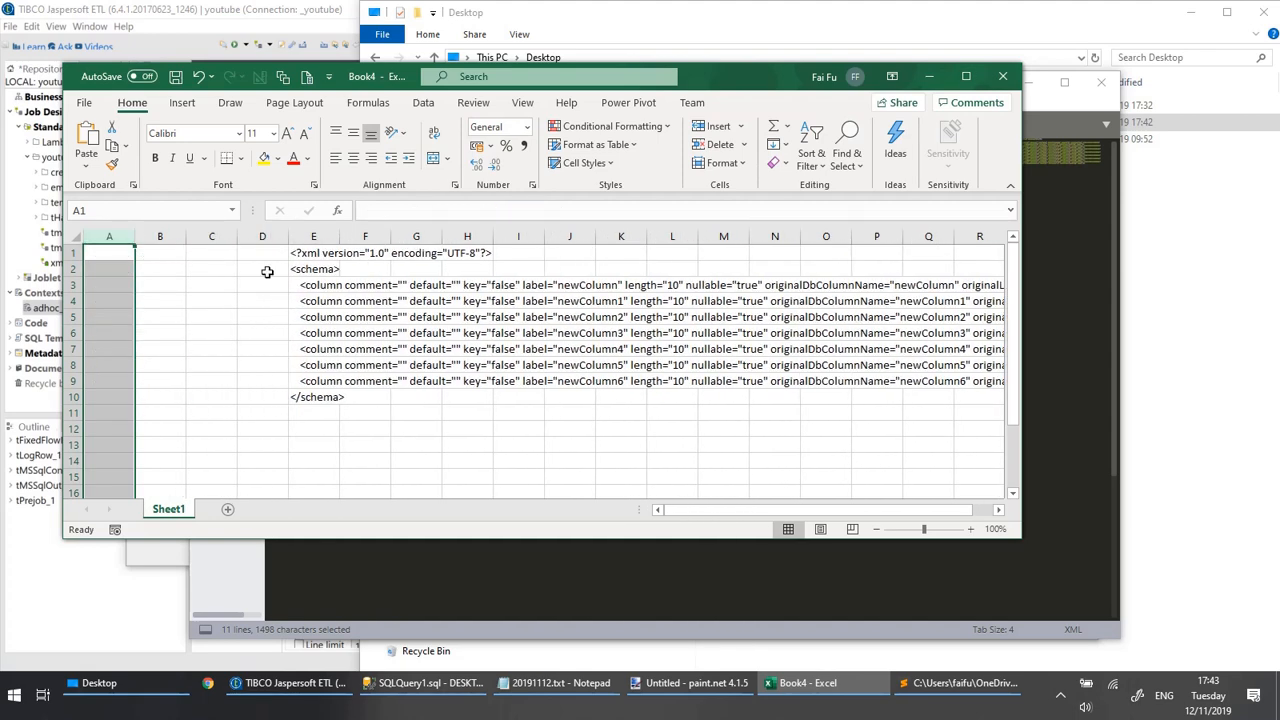
Split the XML text in column E with Text to Columns as delimited data, using tab and space as delimiters.
left_click(305, 254)
left_click(307, 243)
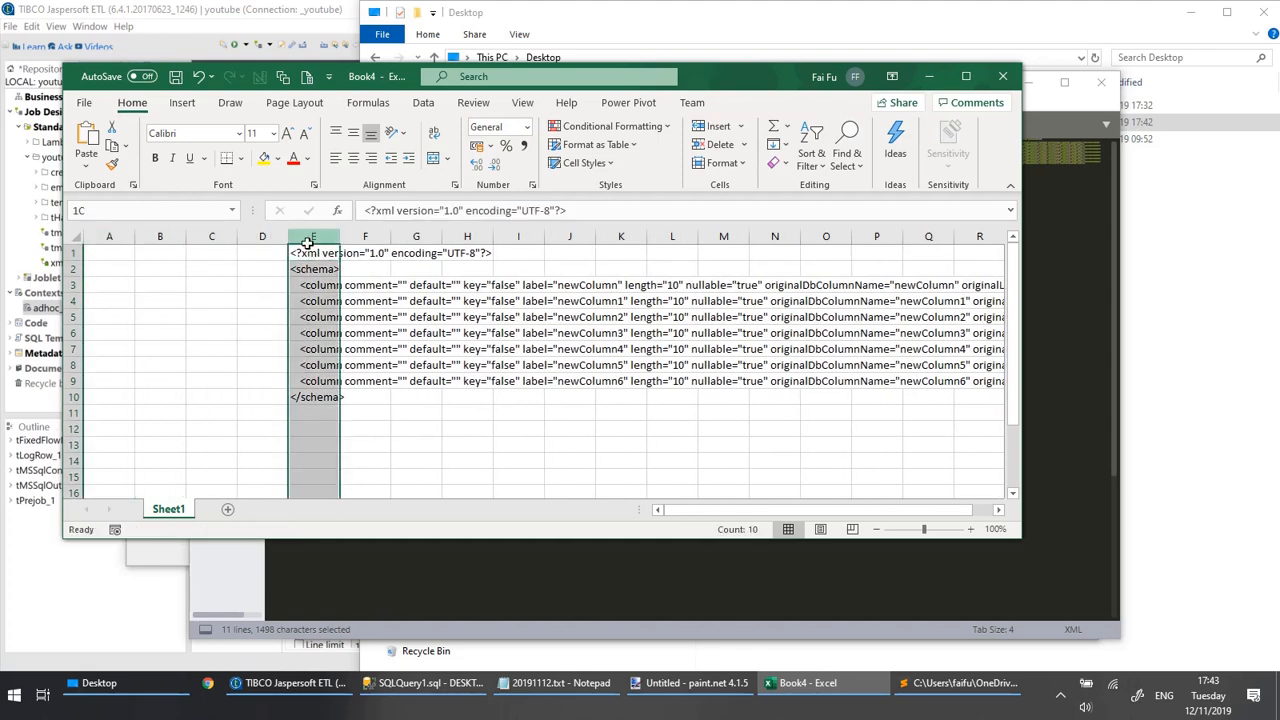
left_click(423, 103)
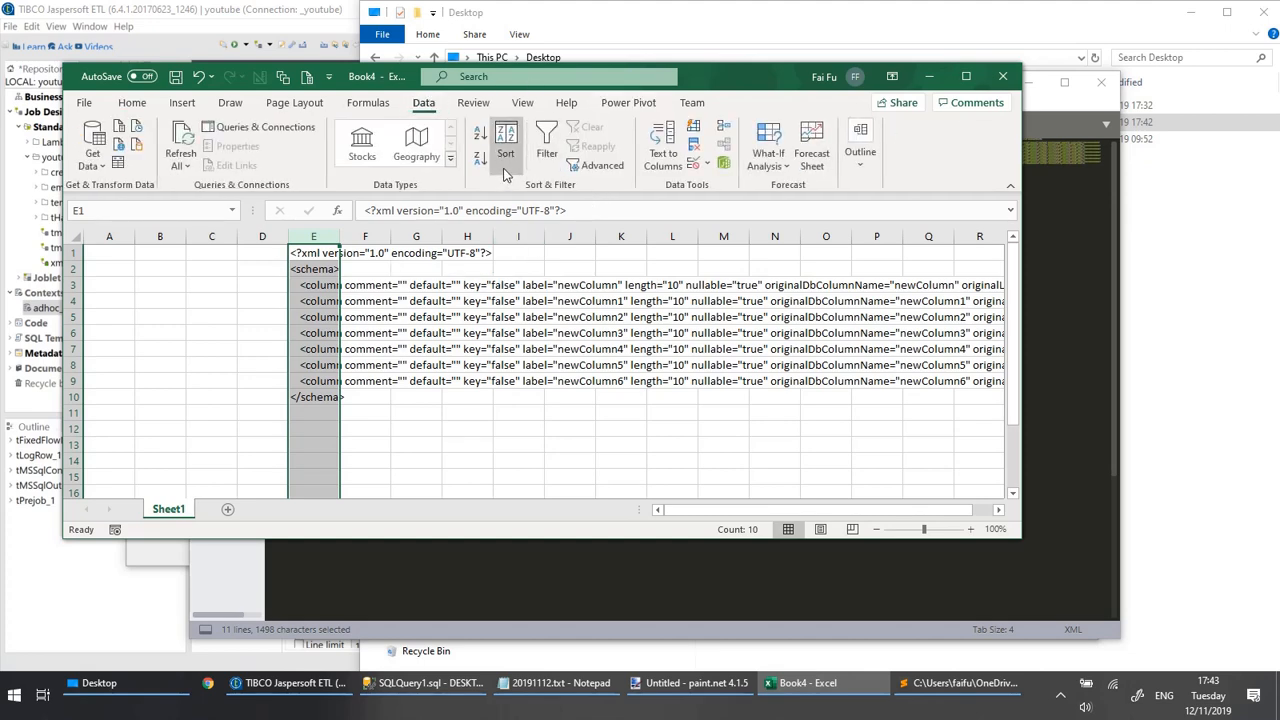
left_click(665, 155)
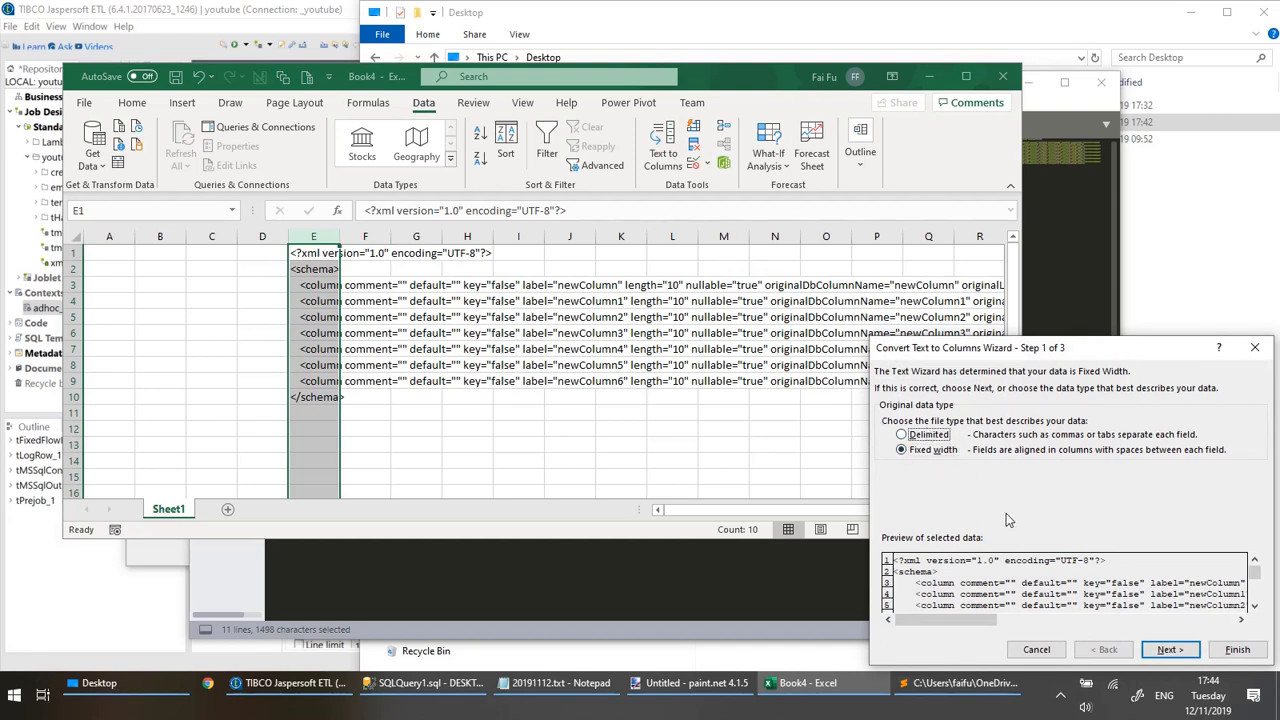
left_click(902, 435)
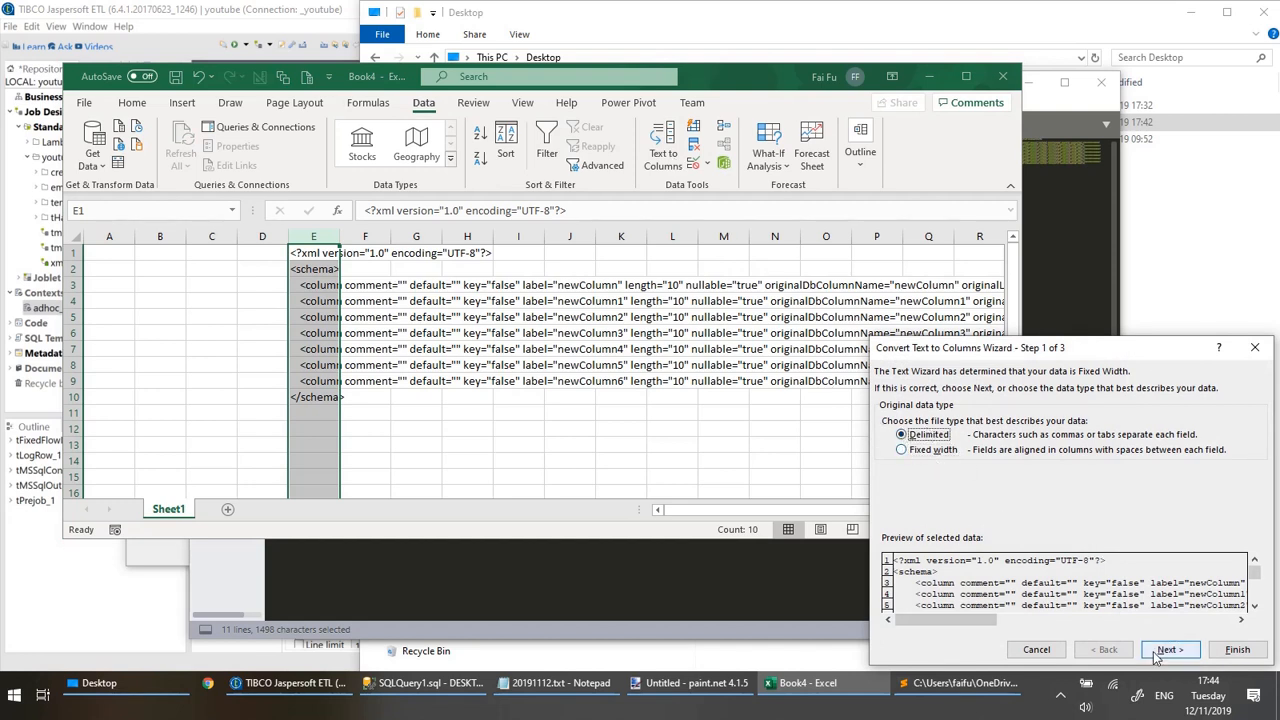
left_click(1165, 650)
left_click(887, 464)
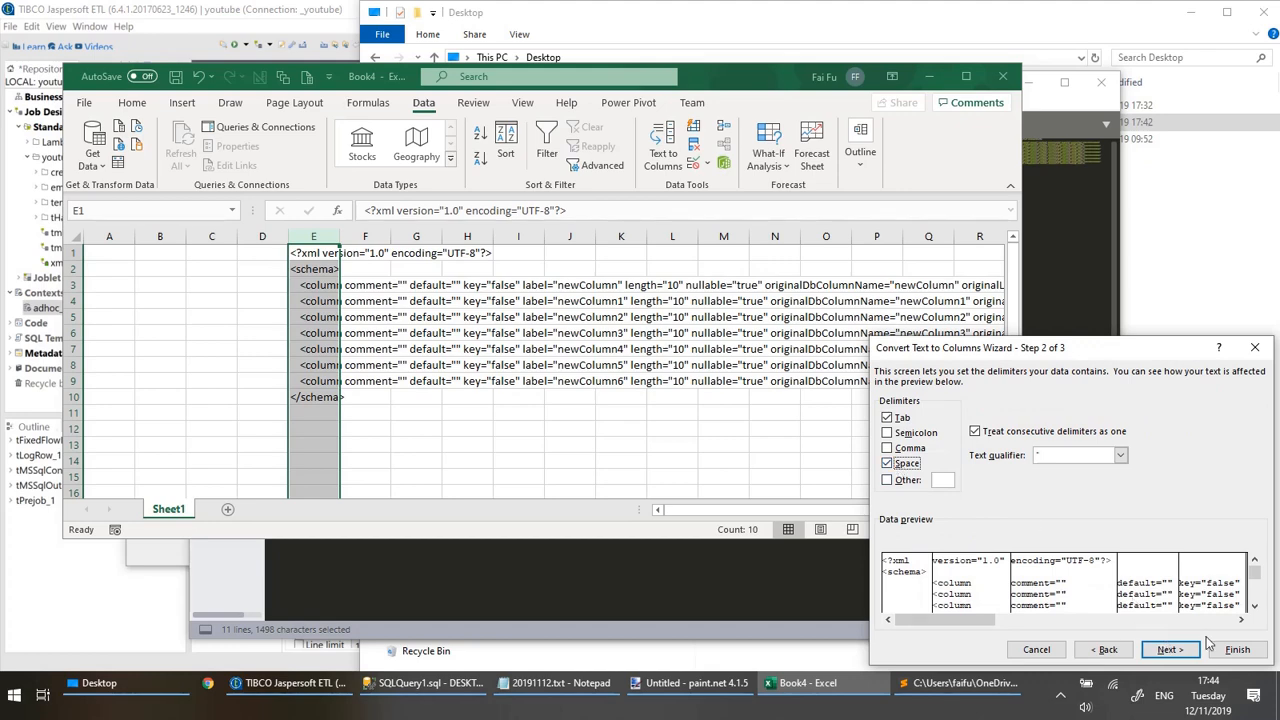
left_click(1237, 649)
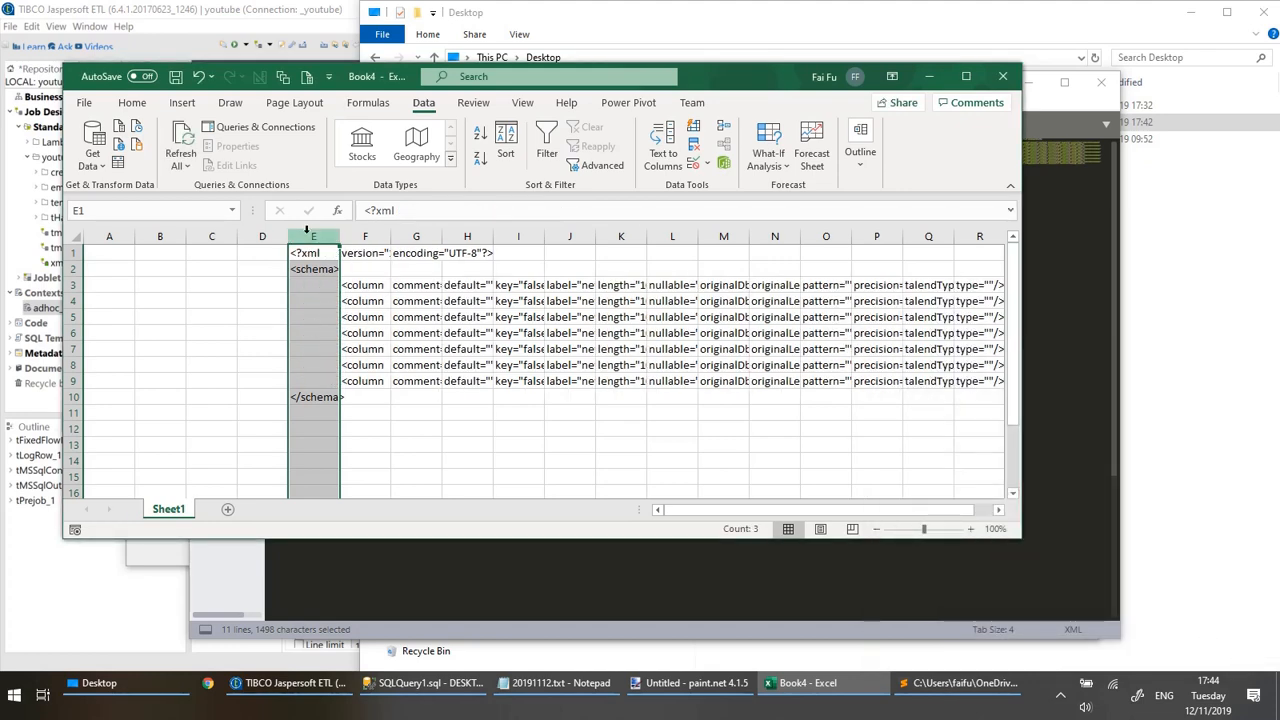
Clear the schema tags in column E and the leftover XML declaration pieces in E1:H2.
key("Delete")
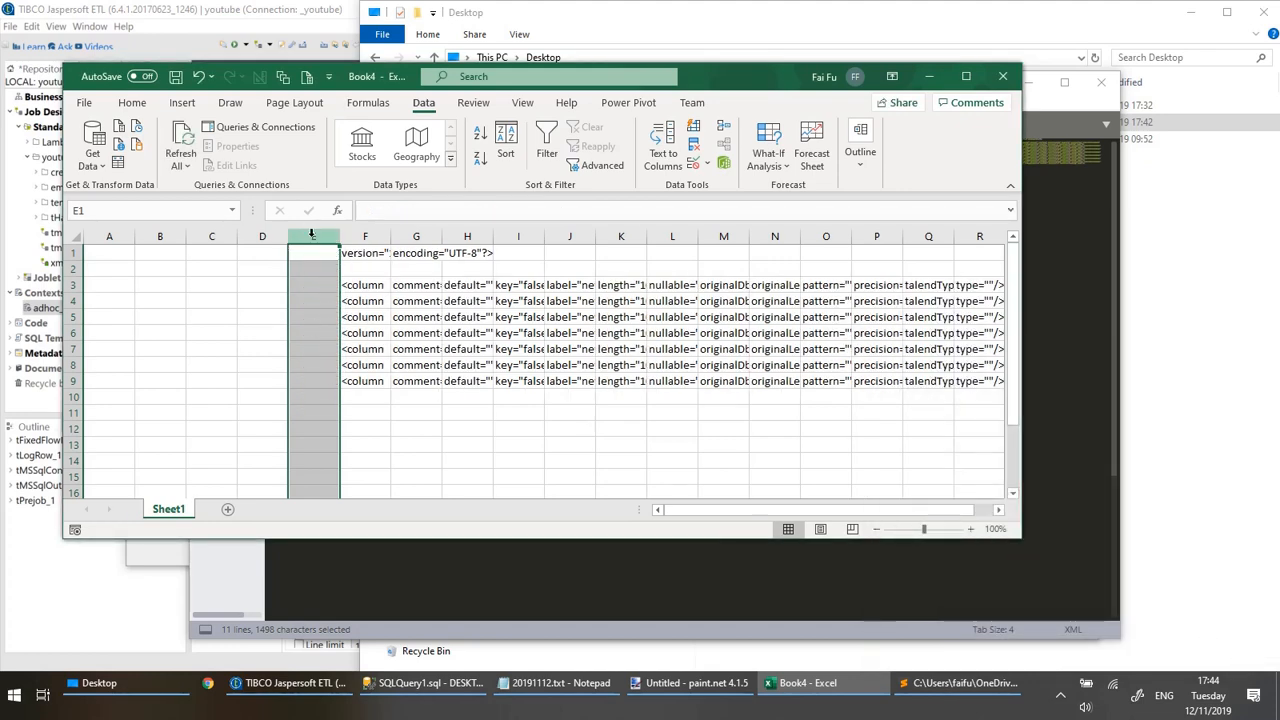
left_click(343, 252)
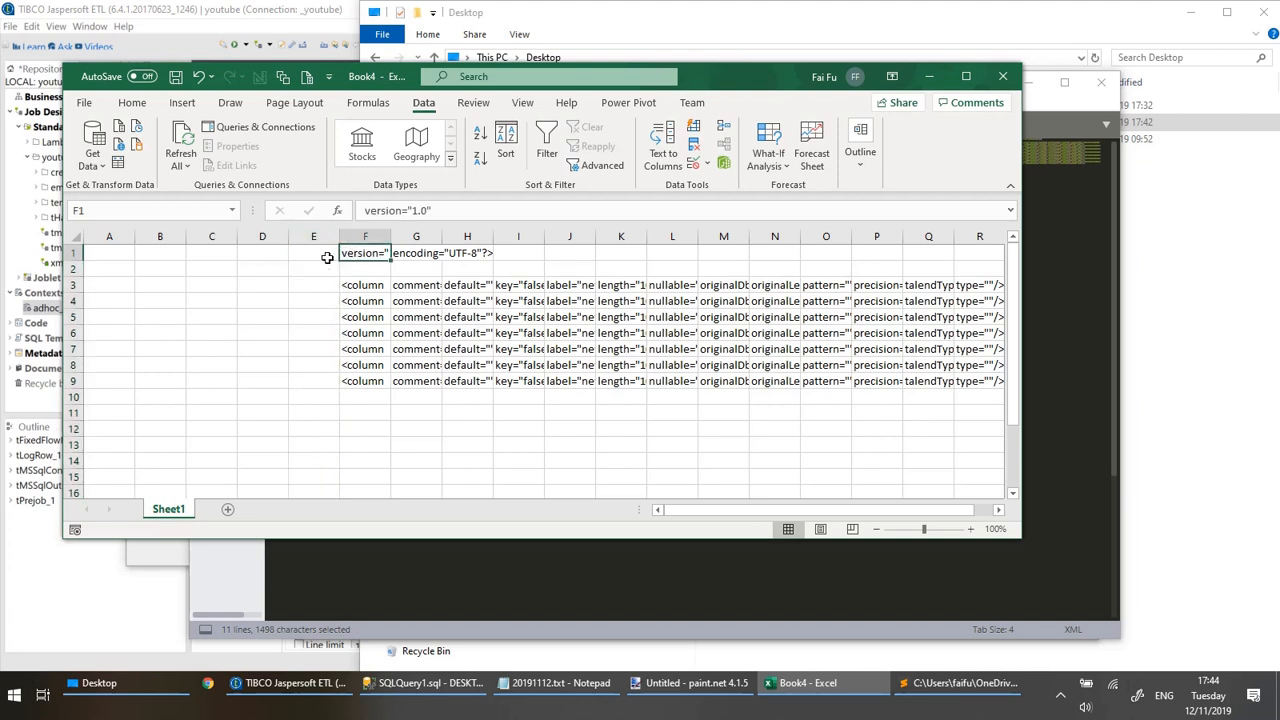
left_click_drag(320, 256, 455, 267)
key("Delete")
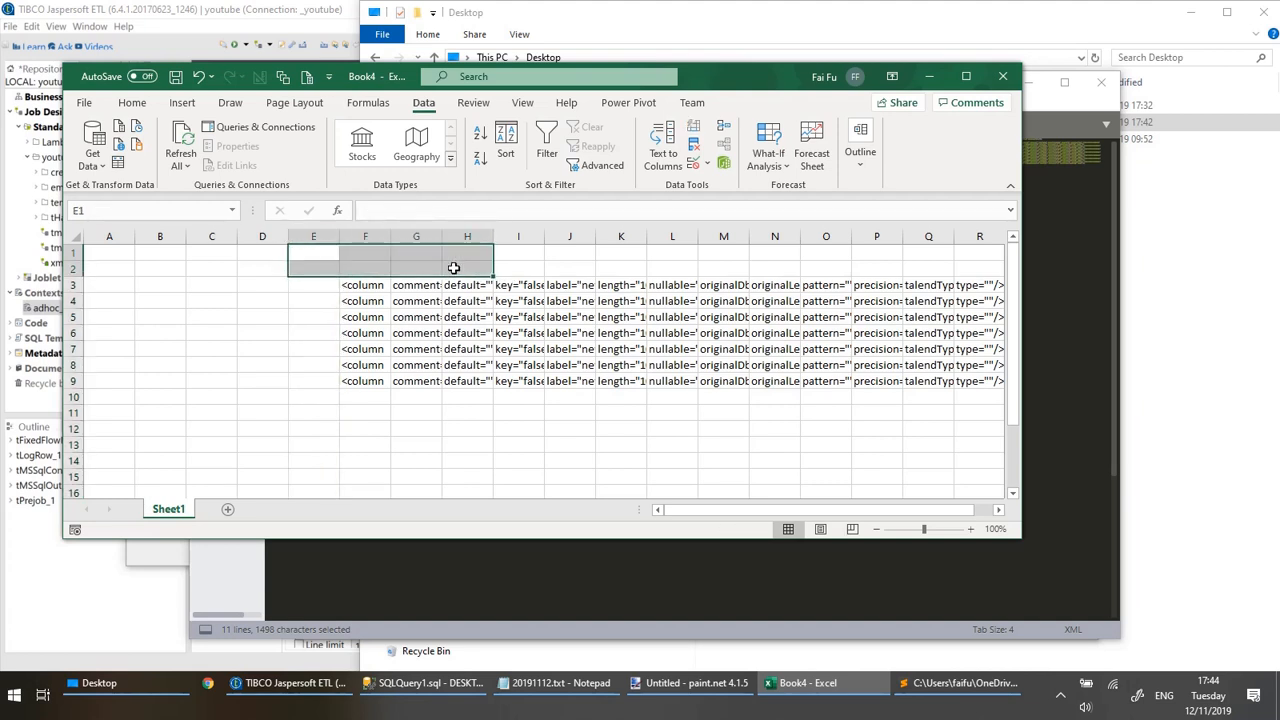
Auto-fit the width of every column on Sheet1 to its contents.
left_click(439, 301)
left_click(627, 300)
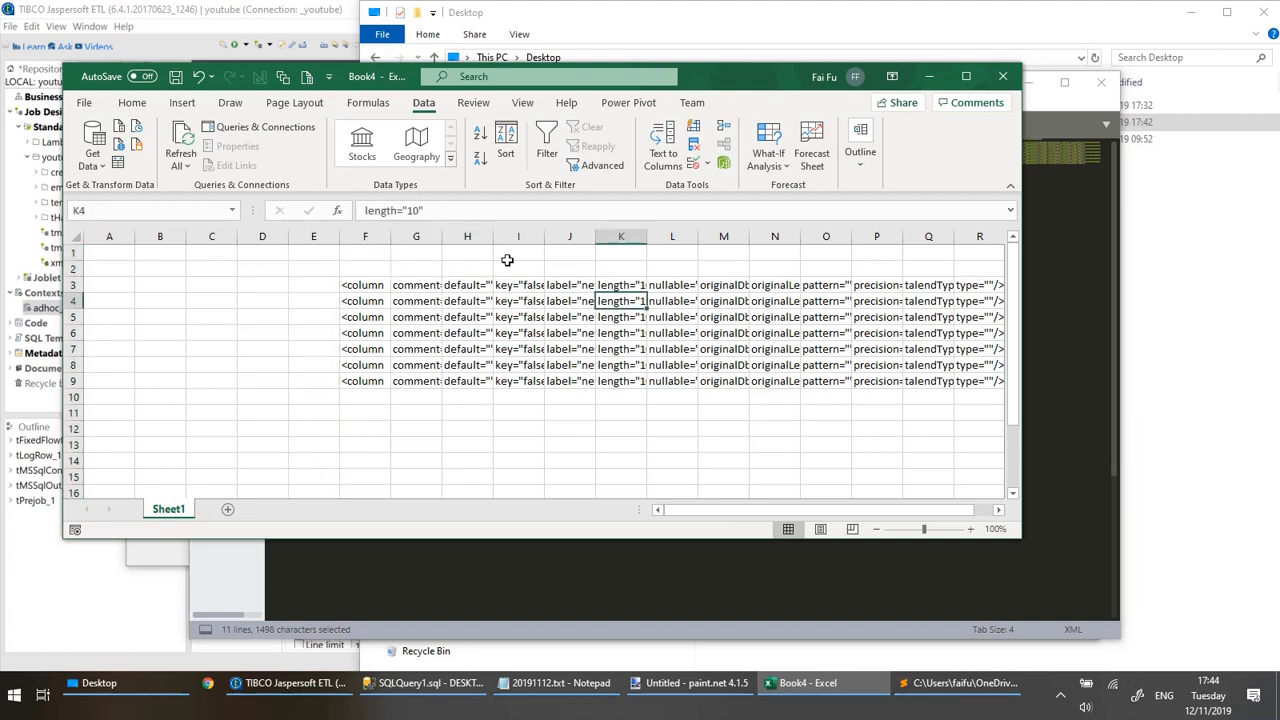
left_click(84, 237)
double_click(134, 237)
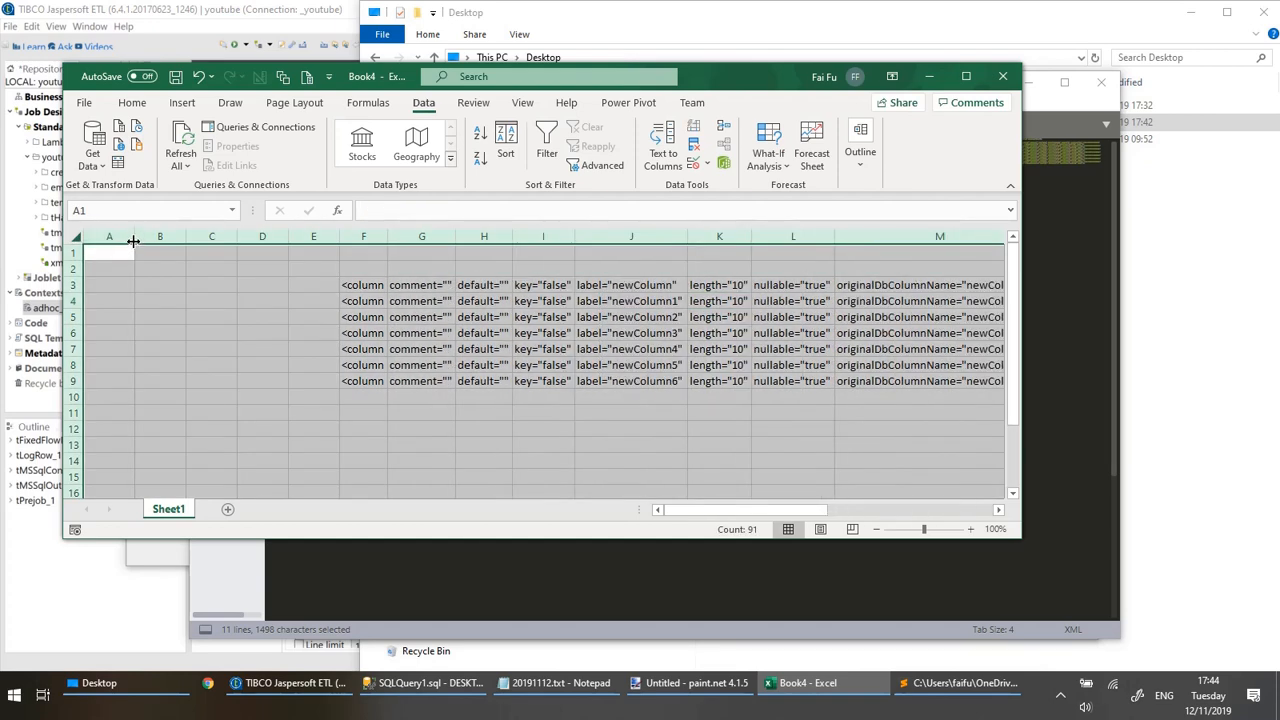
Enter the heading NAMES in J2 above the label values and LENGTH in K2 above the length values.
left_click(363, 290)
left_click(610, 286)
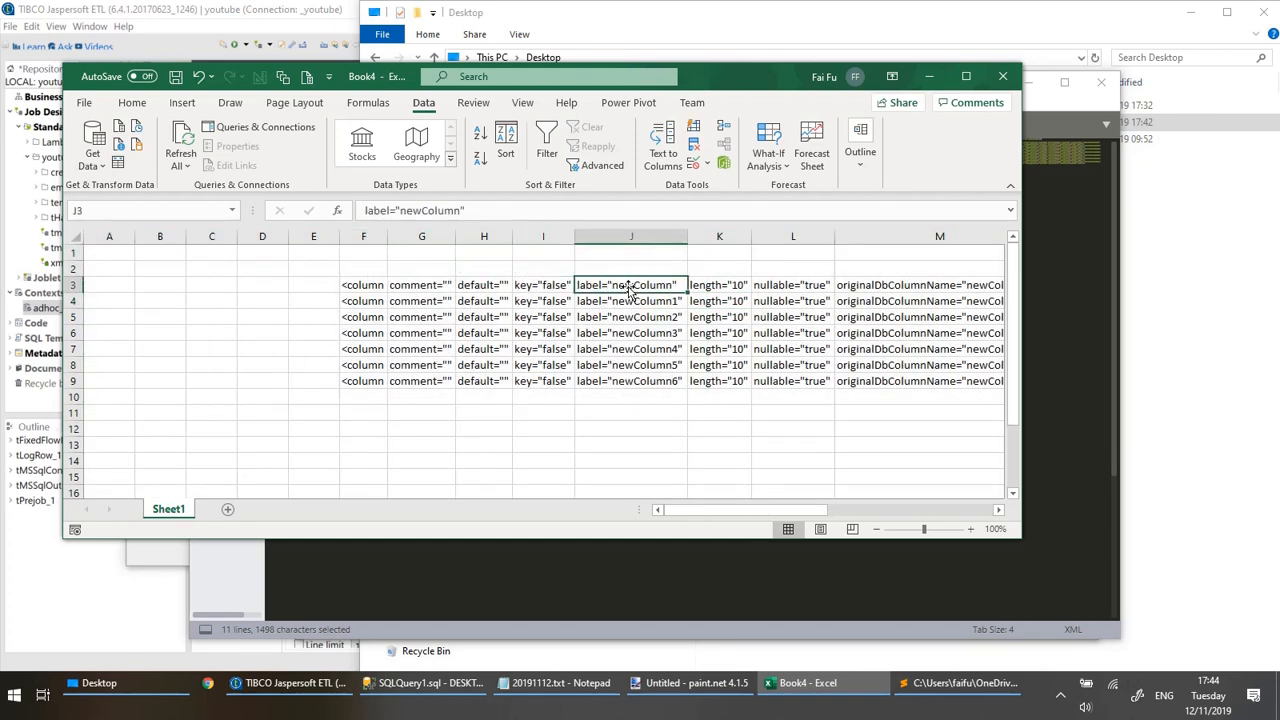
left_click(617, 267)
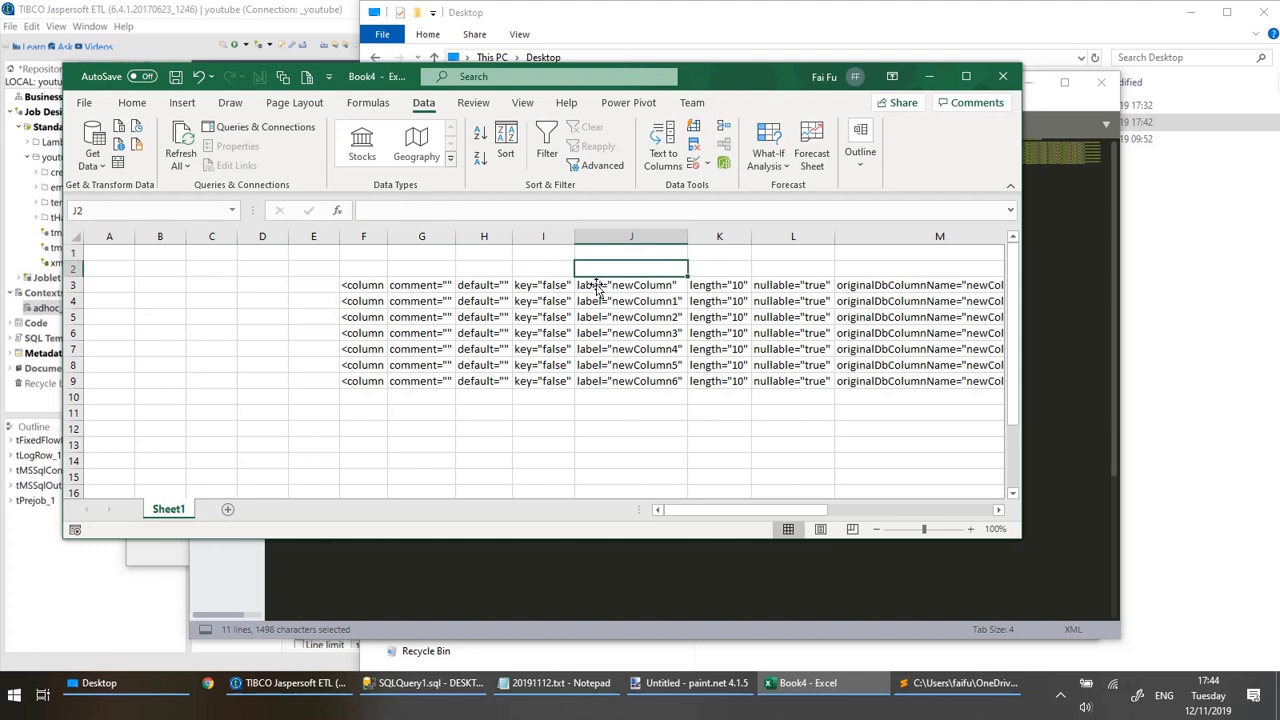
type("NAMES")
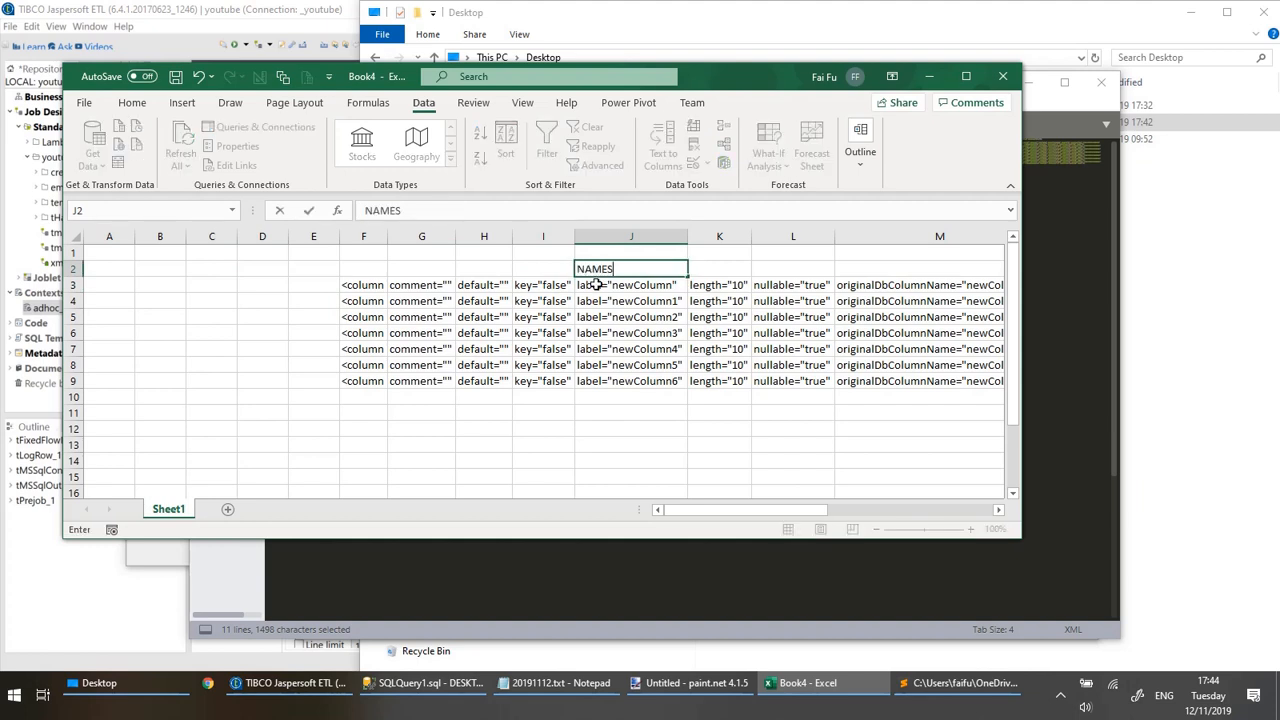
left_click(716, 272)
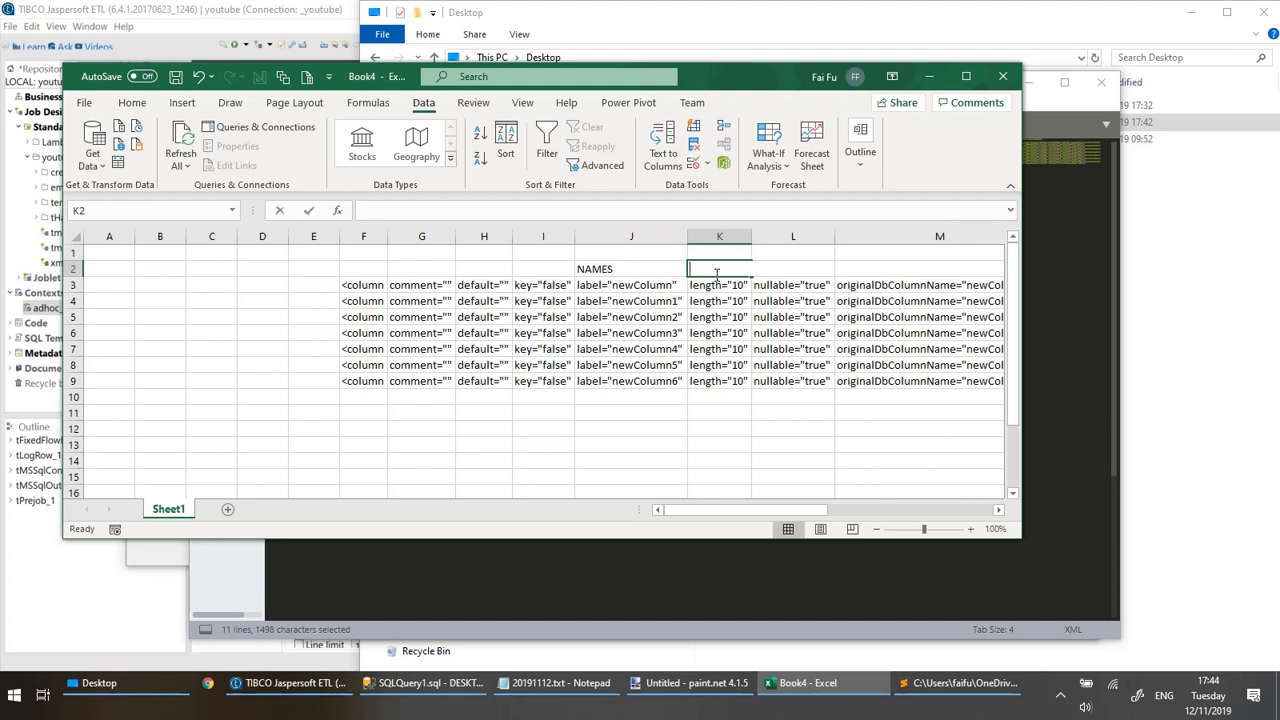
type("LENGHT")
key("BackSpace")
key("BackSpace")
key("BackSpace")
type("GTH")
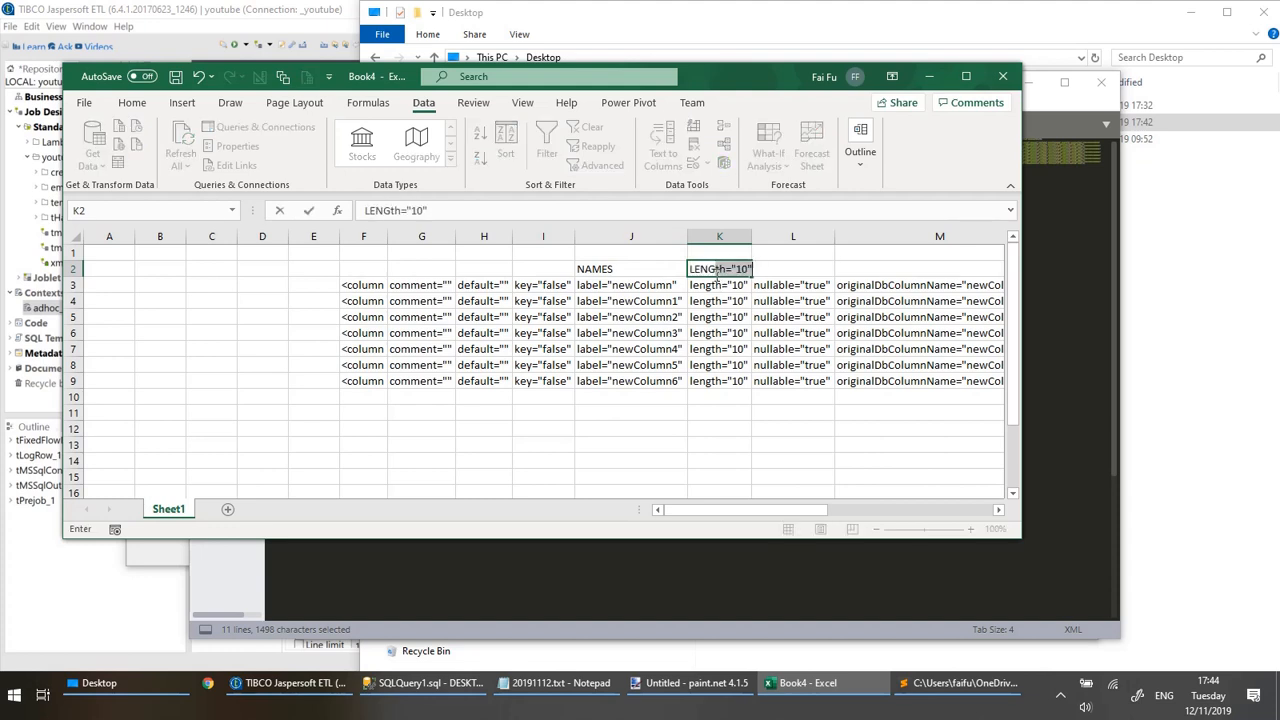
key("Delete")
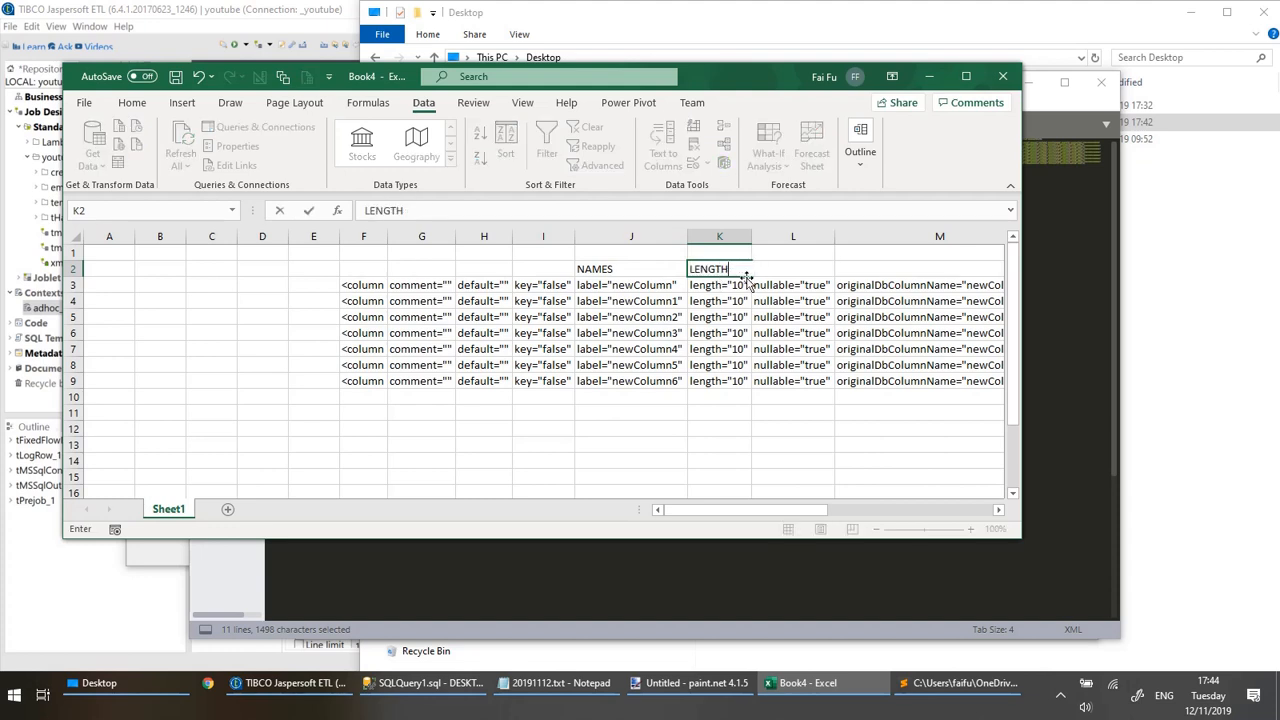
Enter the heading DATATYPE in Q2 above the talendType values, then return to the NAMES heading in J2.
left_click(903, 315)
key("Right")
key("Right")
key("Right")
key("Right")
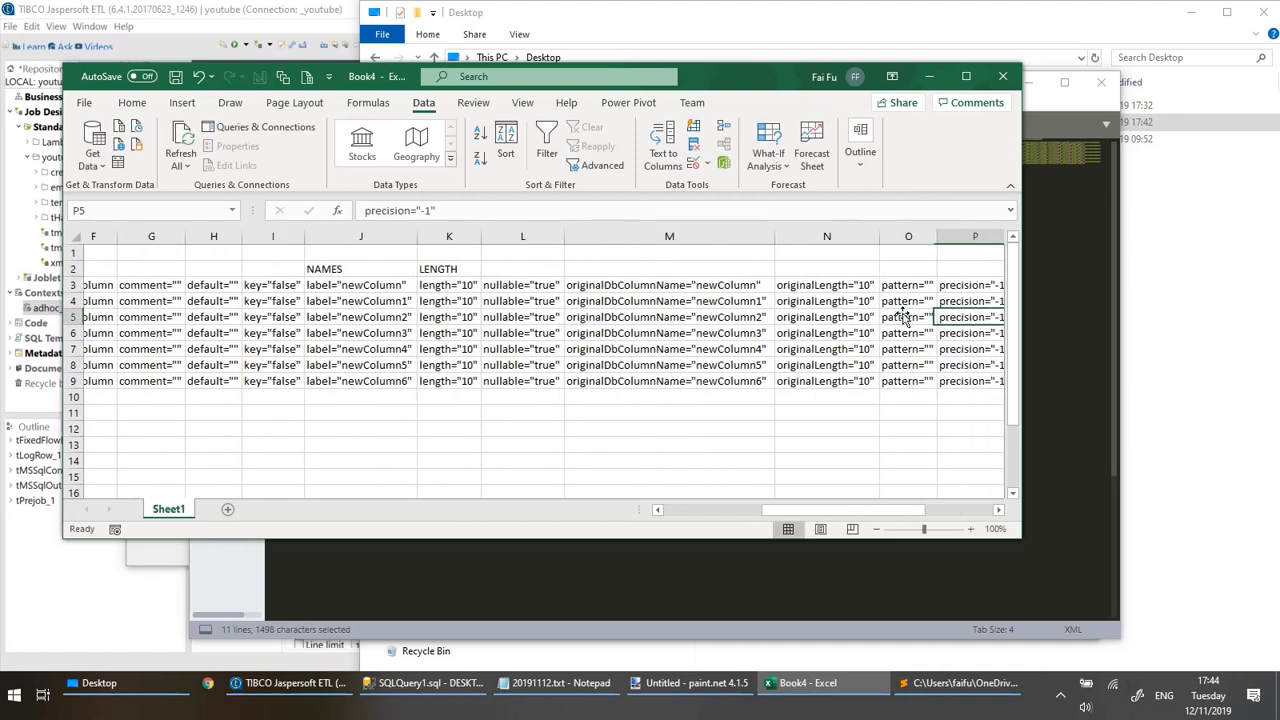
key("Up")
key("Up")
key("Up")
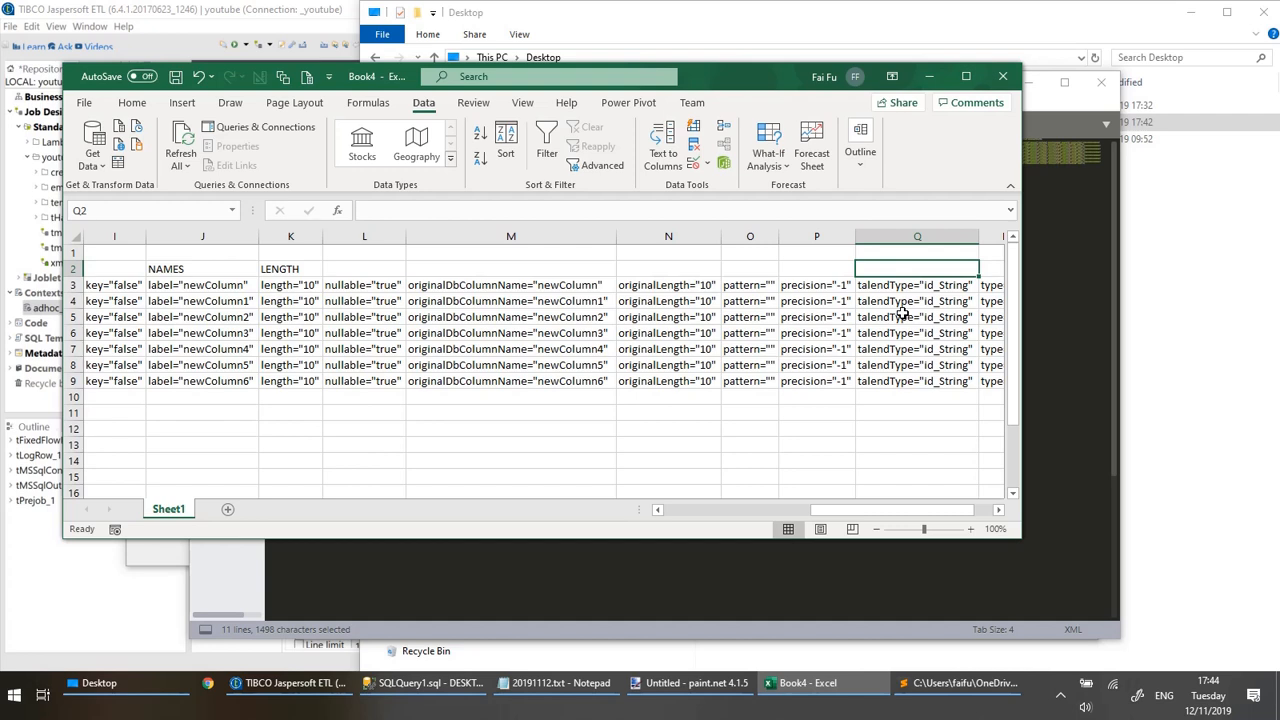
type("DATATYPE")
key("Return")
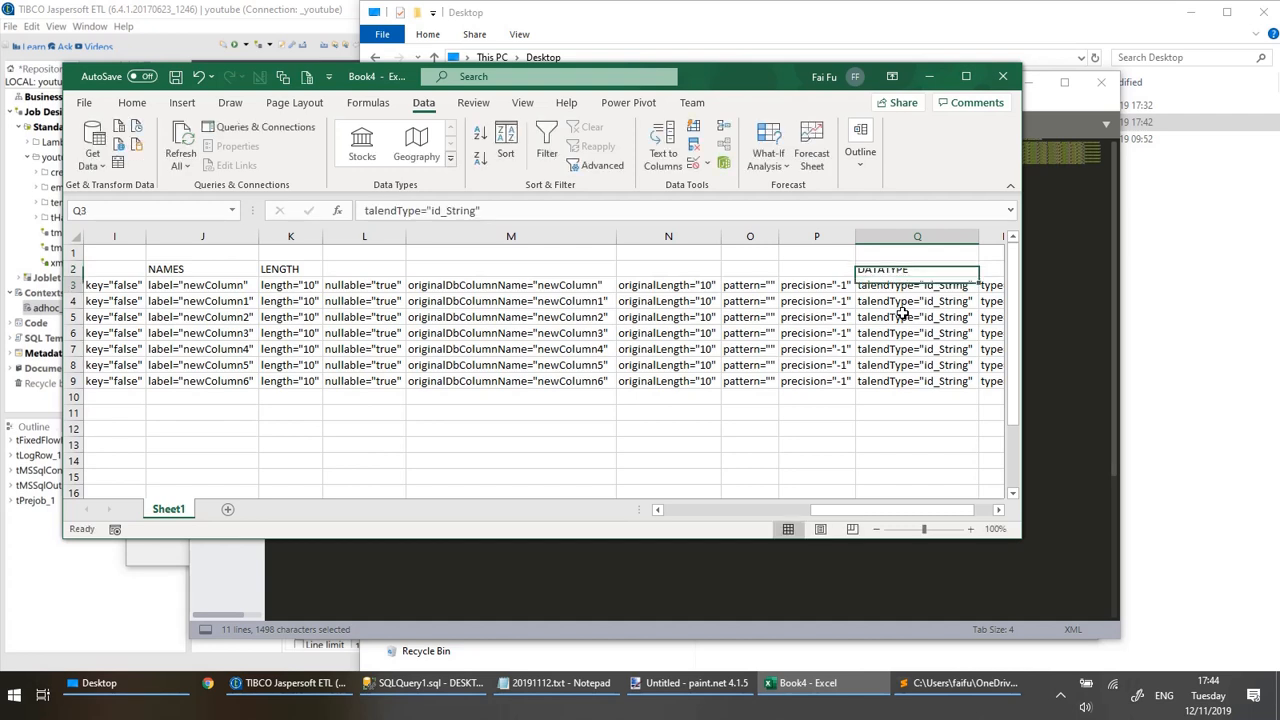
key("Up")
key("Left")
key("Left")
key("Left")
key("Left")
key("Left")
key("Left")
key("Left")
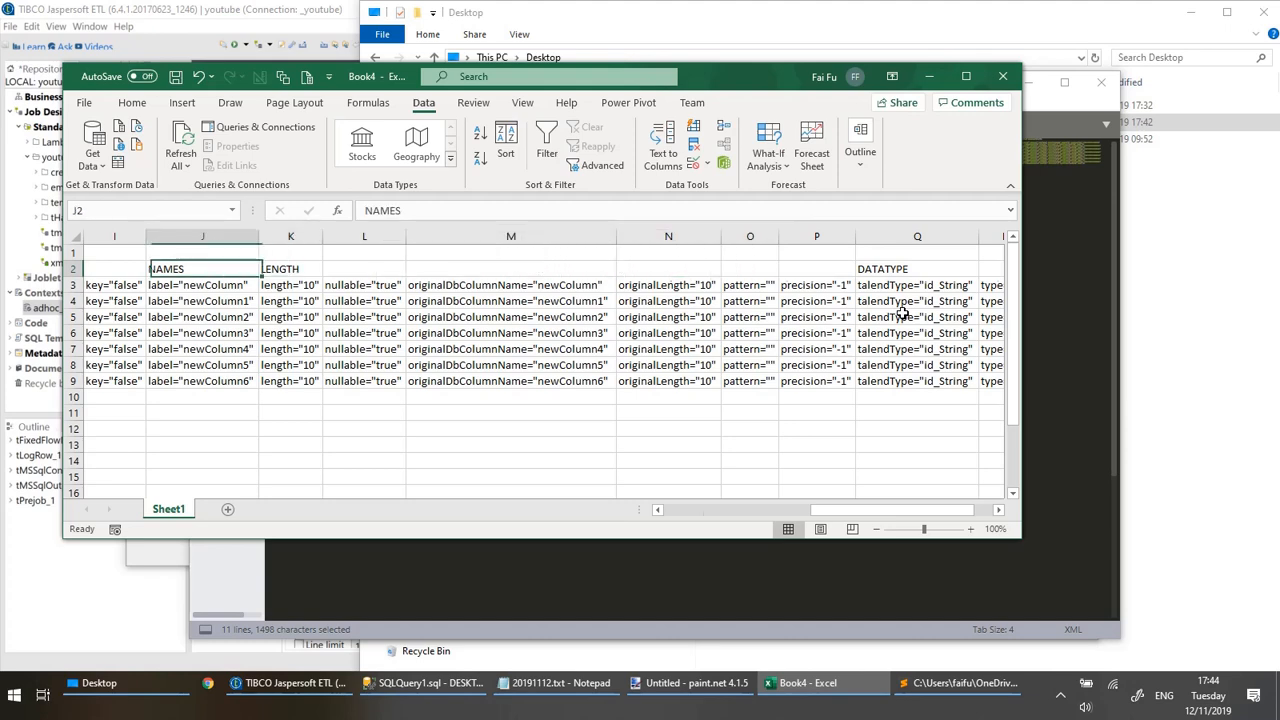
key("Home")
key("Down")
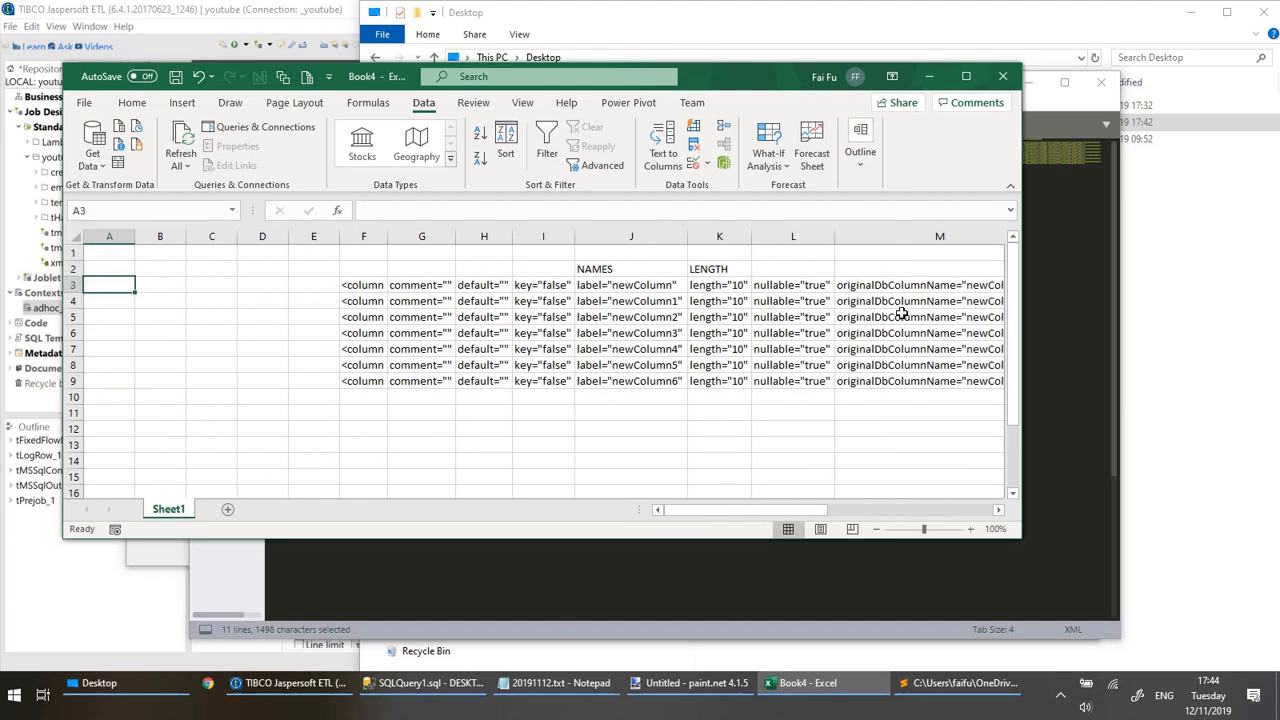
left_click(716, 286)
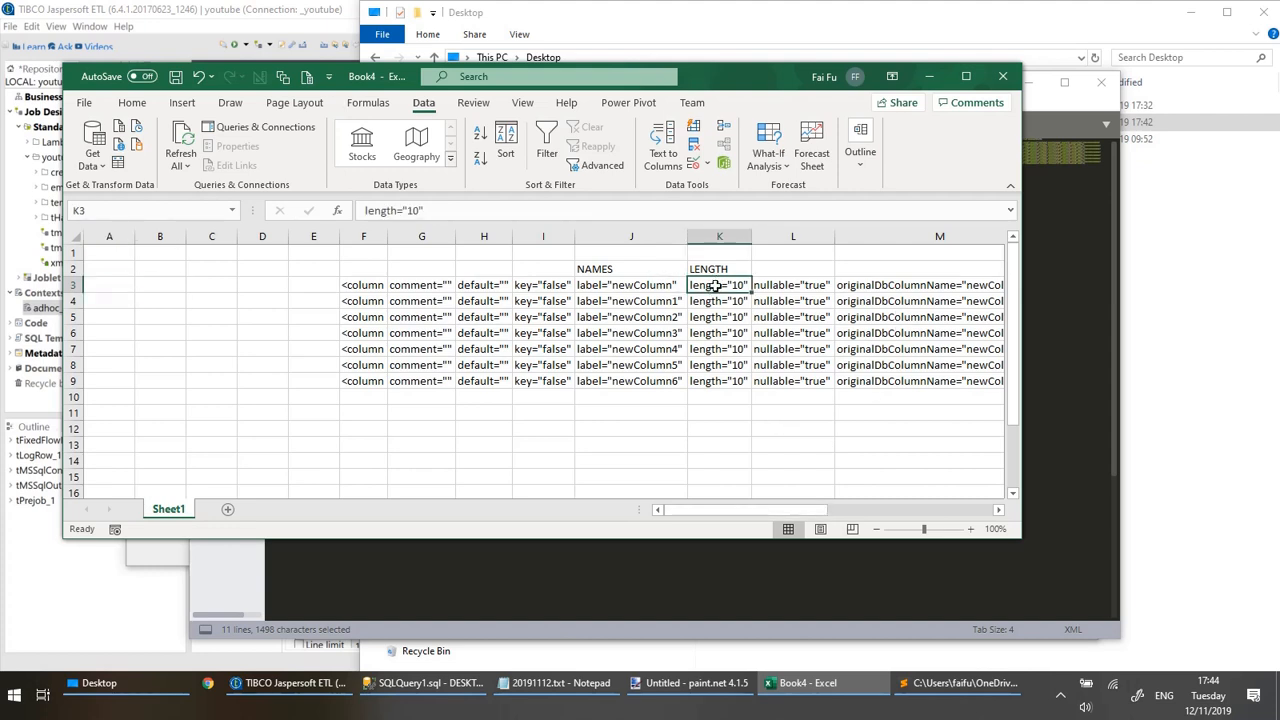
left_click(630, 285)
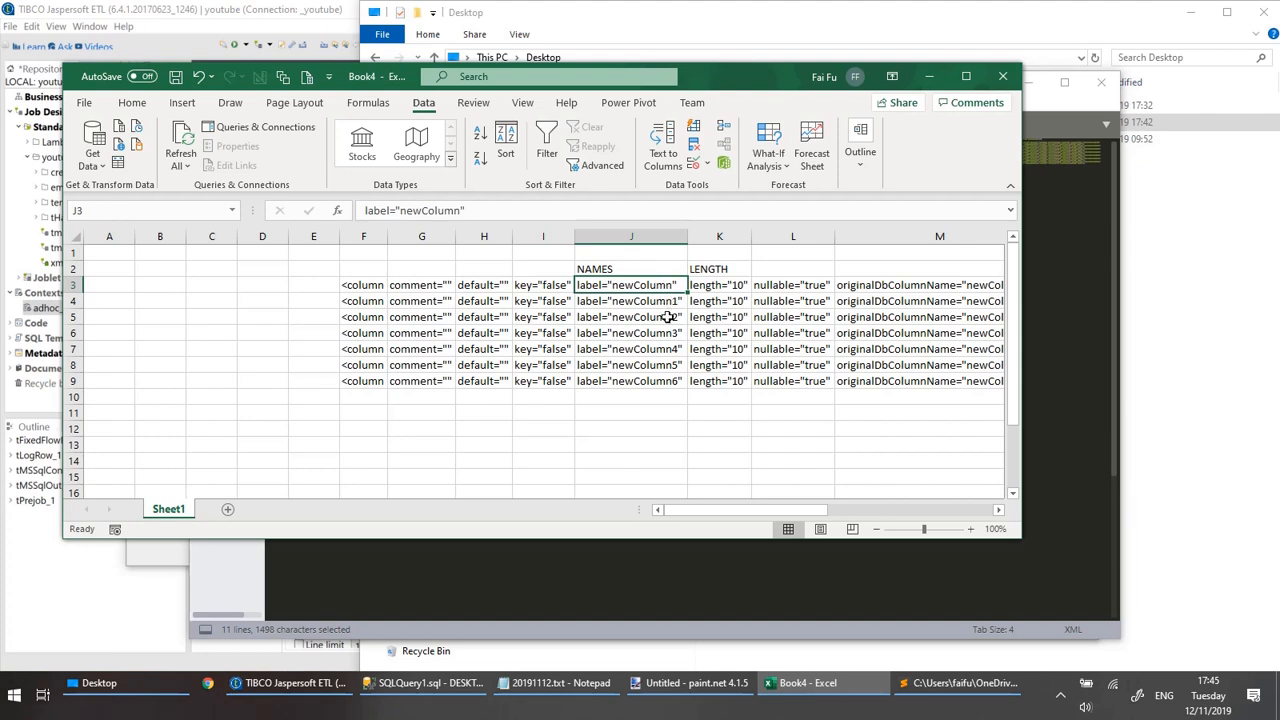
left_click(110, 286)
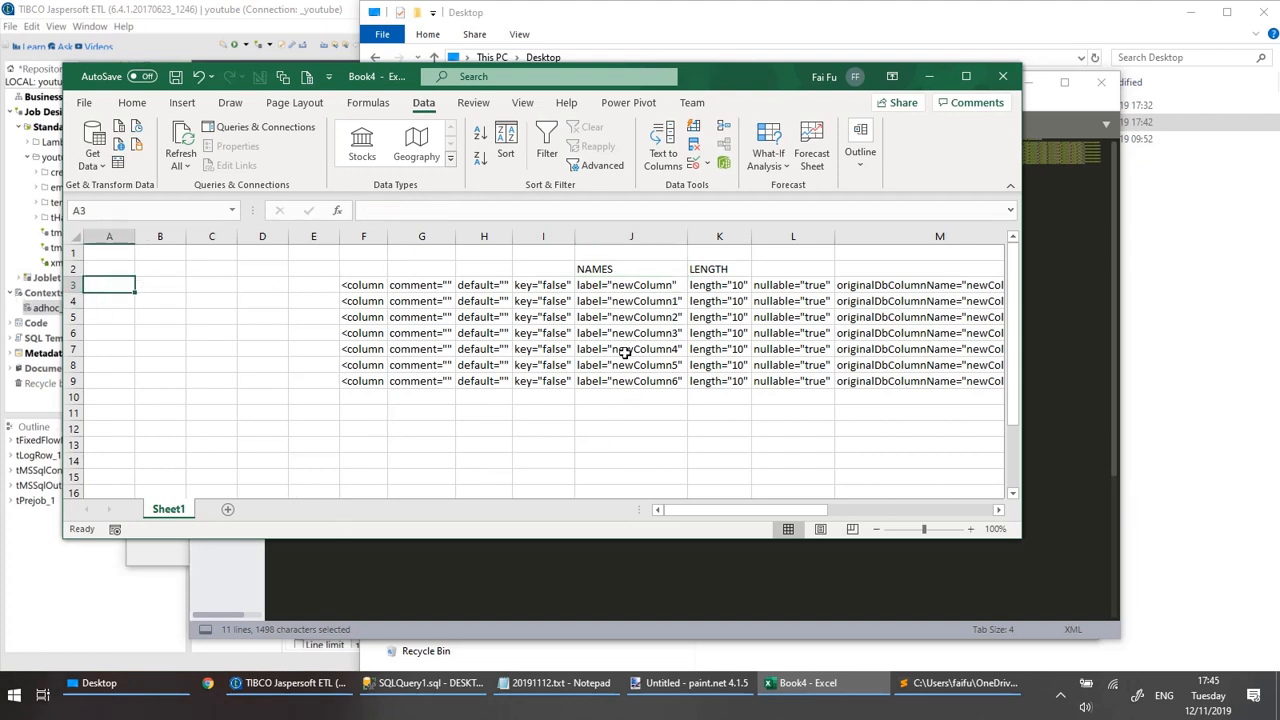
left_click(600, 287)
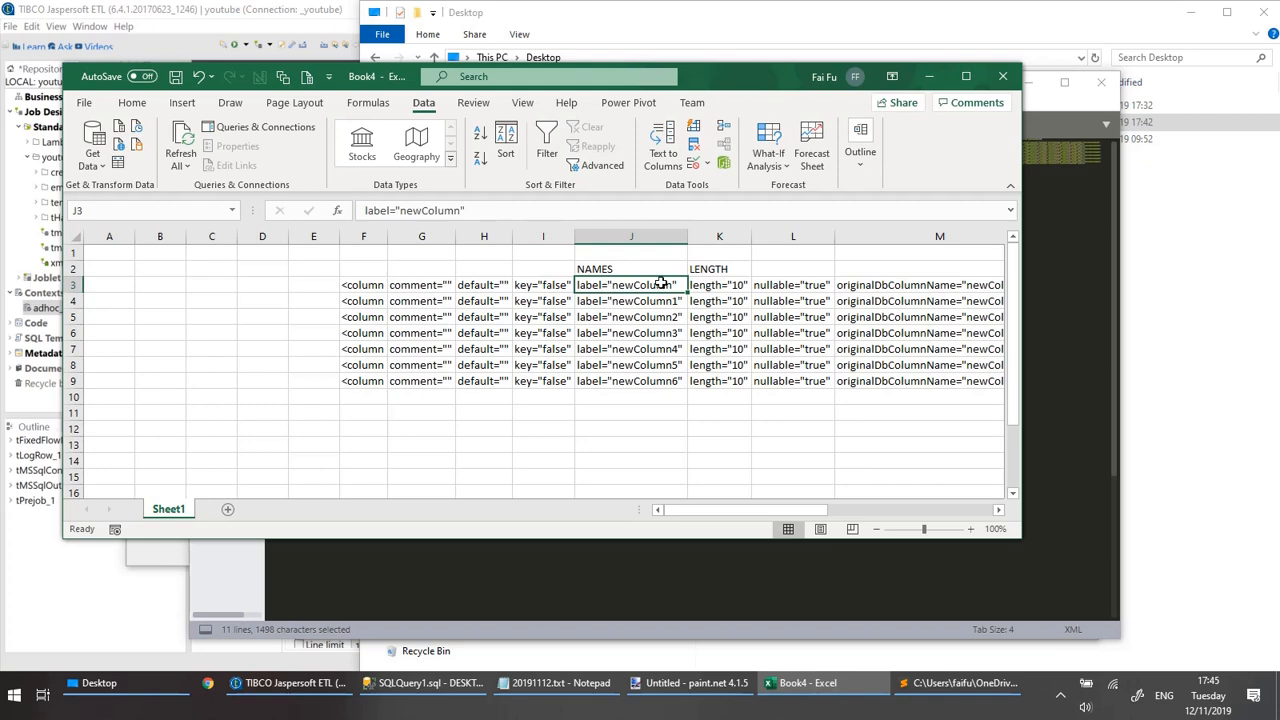
Copy the template formula =SUBSTITUTE(SUBSTITUTE(xx,"label=",""),"""","") from 20191112.txt in Notepad and return to the Excel sheet.
left_click(560, 683)
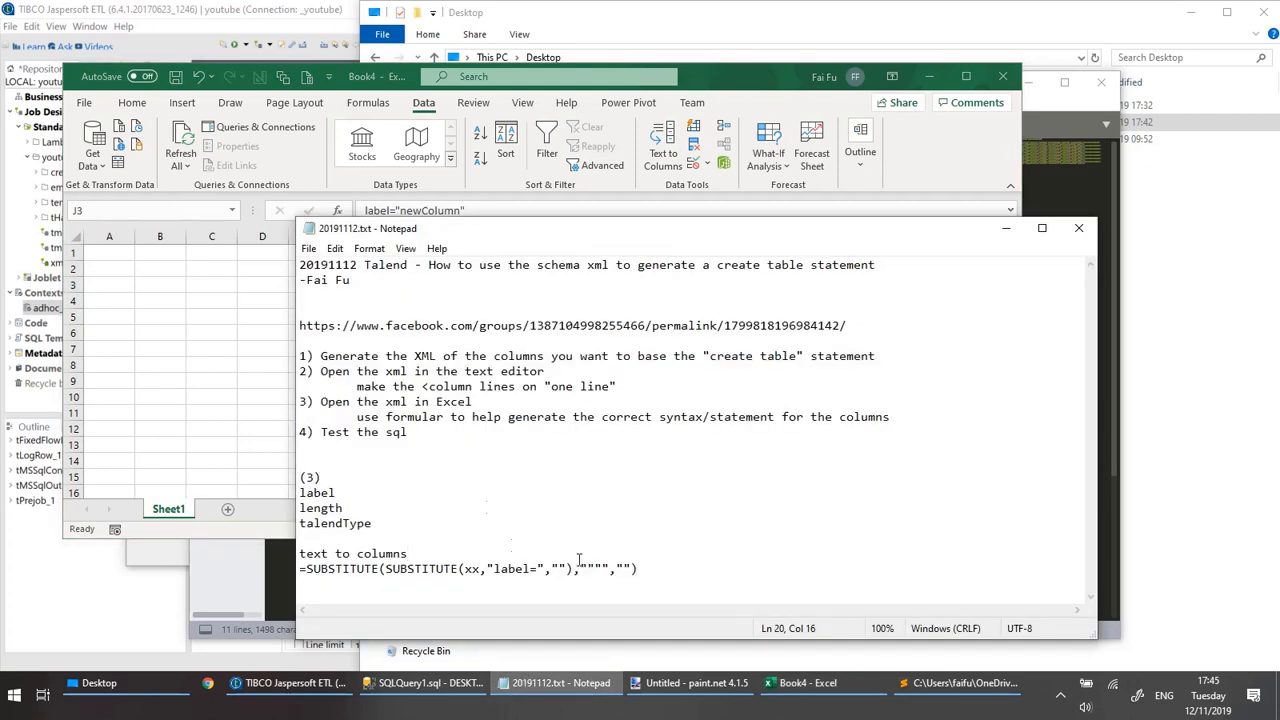
left_click_drag(685, 566, 300, 568)
key("ctrl+c")
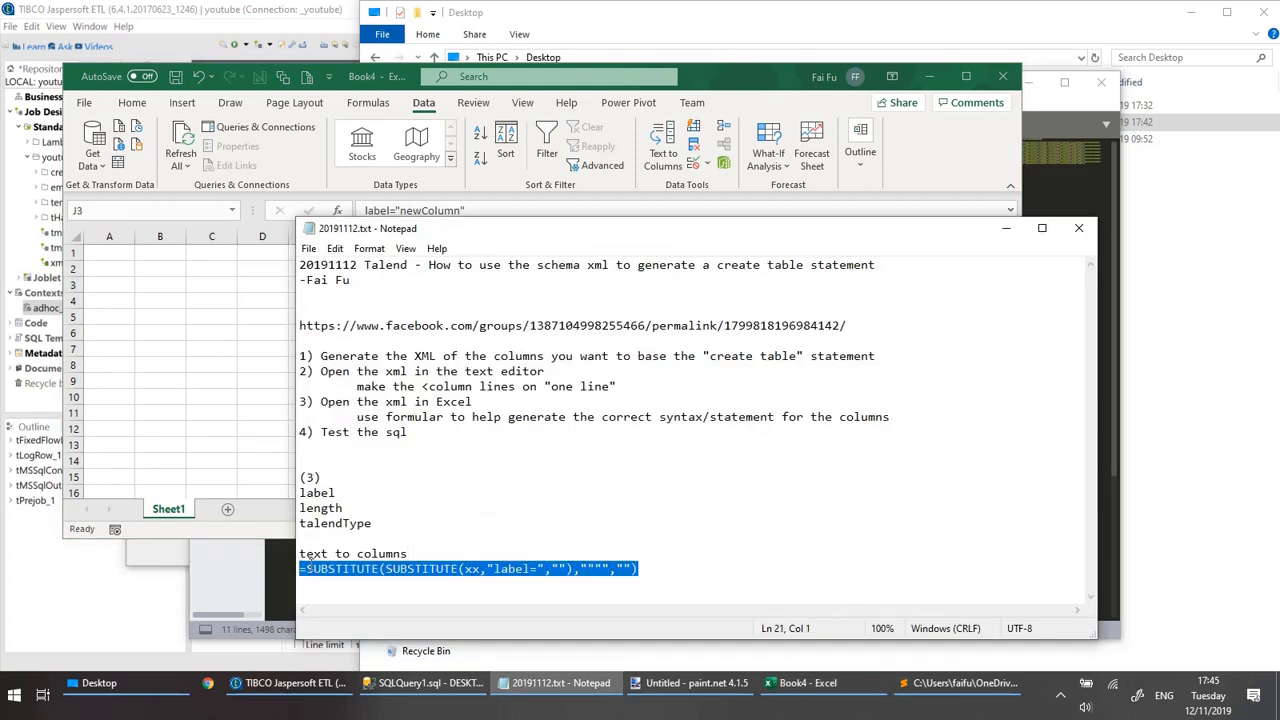
key("alt+Tab")
left_click(268, 268)
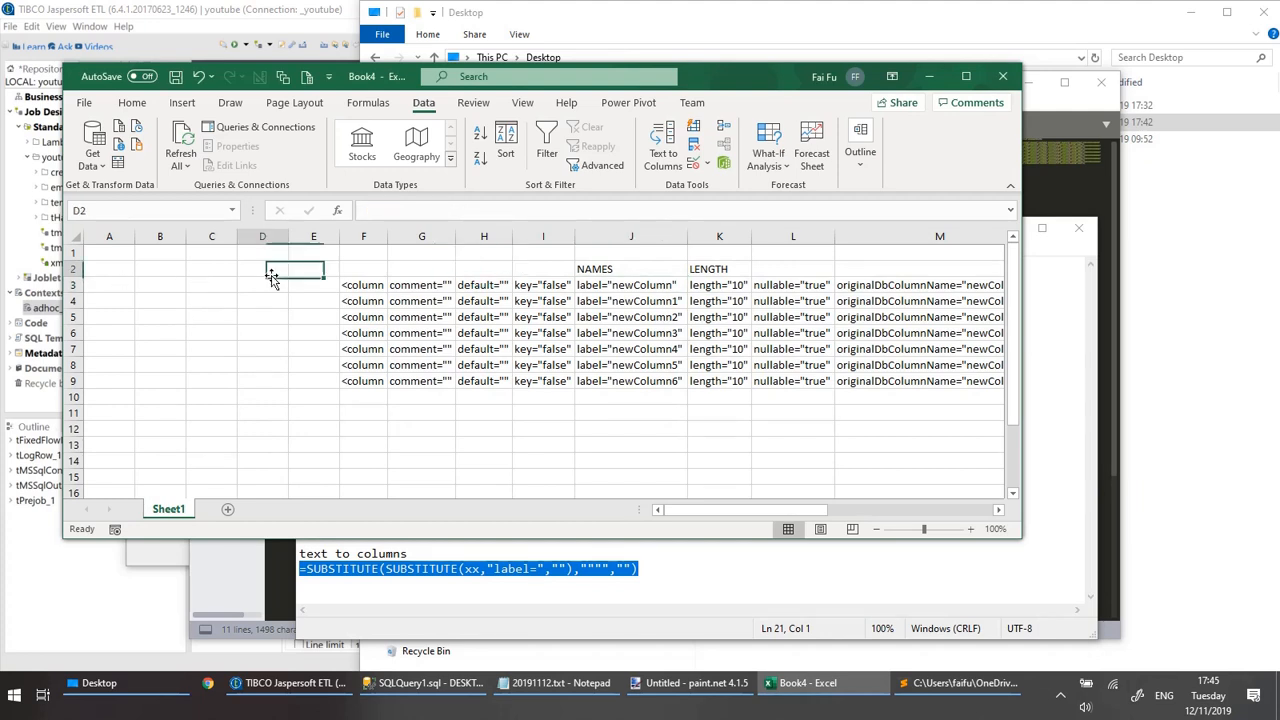
Paste the copied SUBSTITUTE formula into A3 and replace its xx placeholder with a reference to J3.
left_click(130, 289)
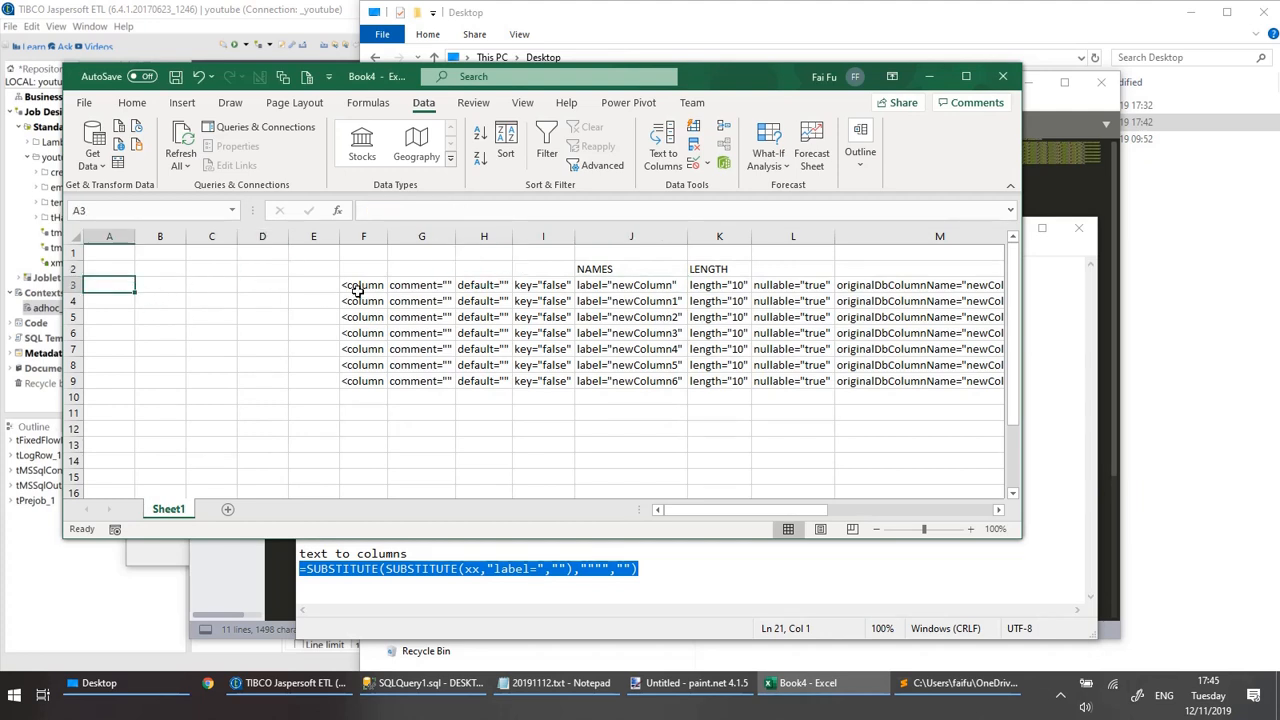
left_click(509, 211)
key("ctrl+v")
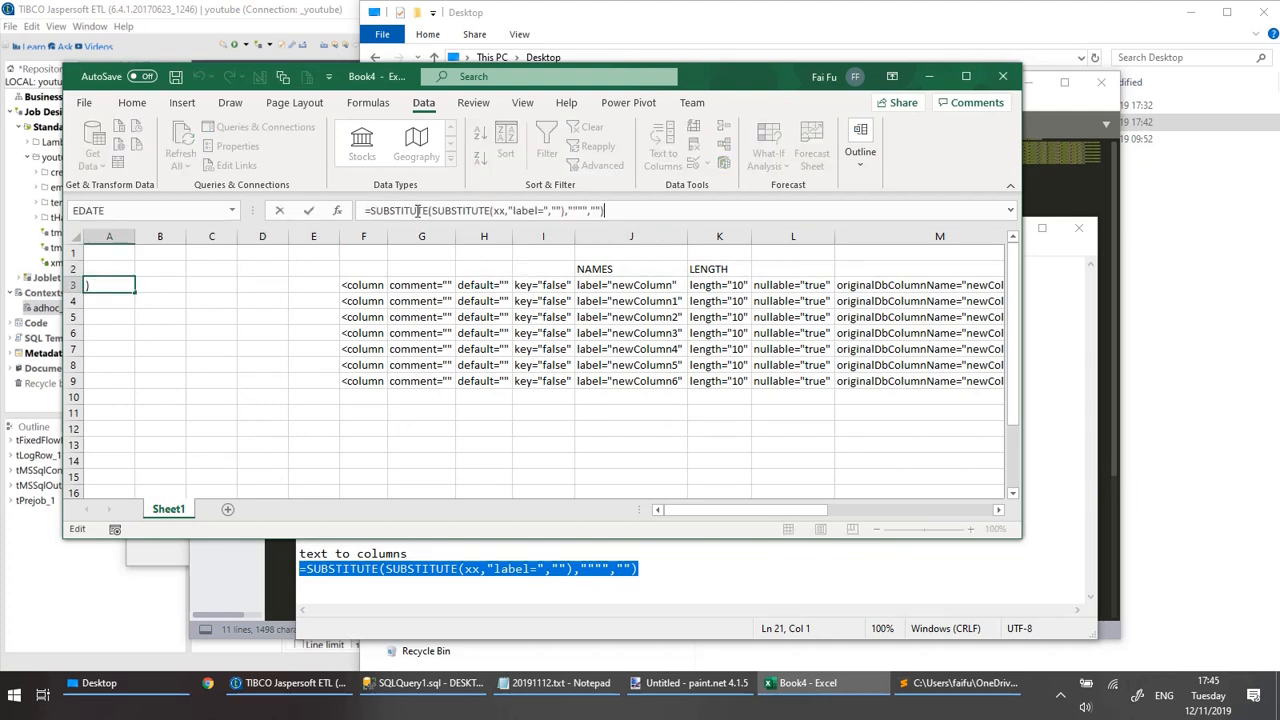
double_click(500, 211)
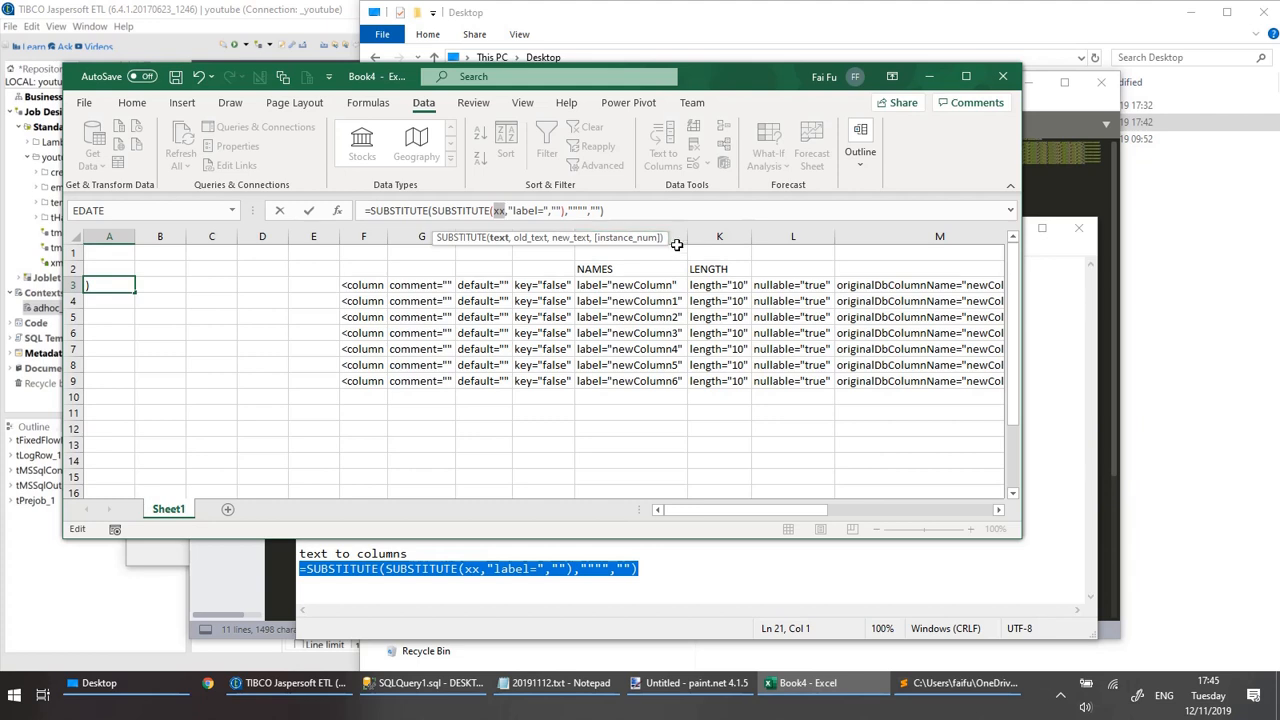
left_click(645, 287)
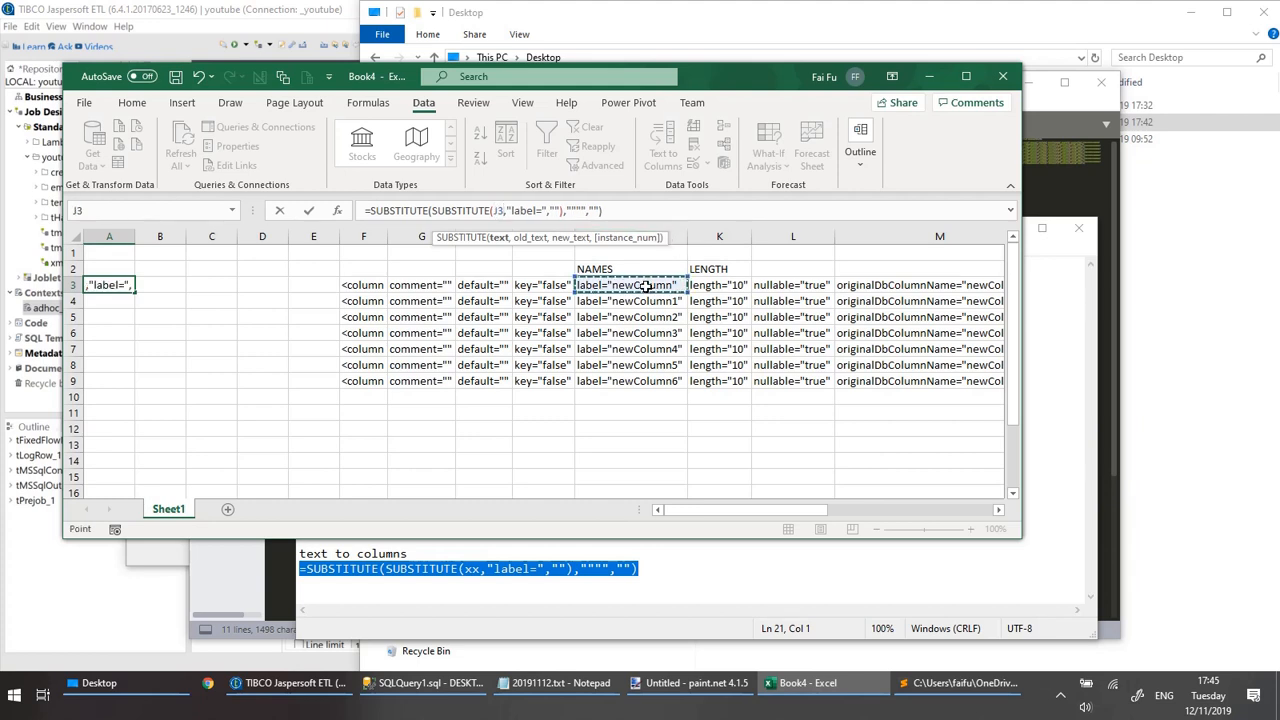
key("Return")
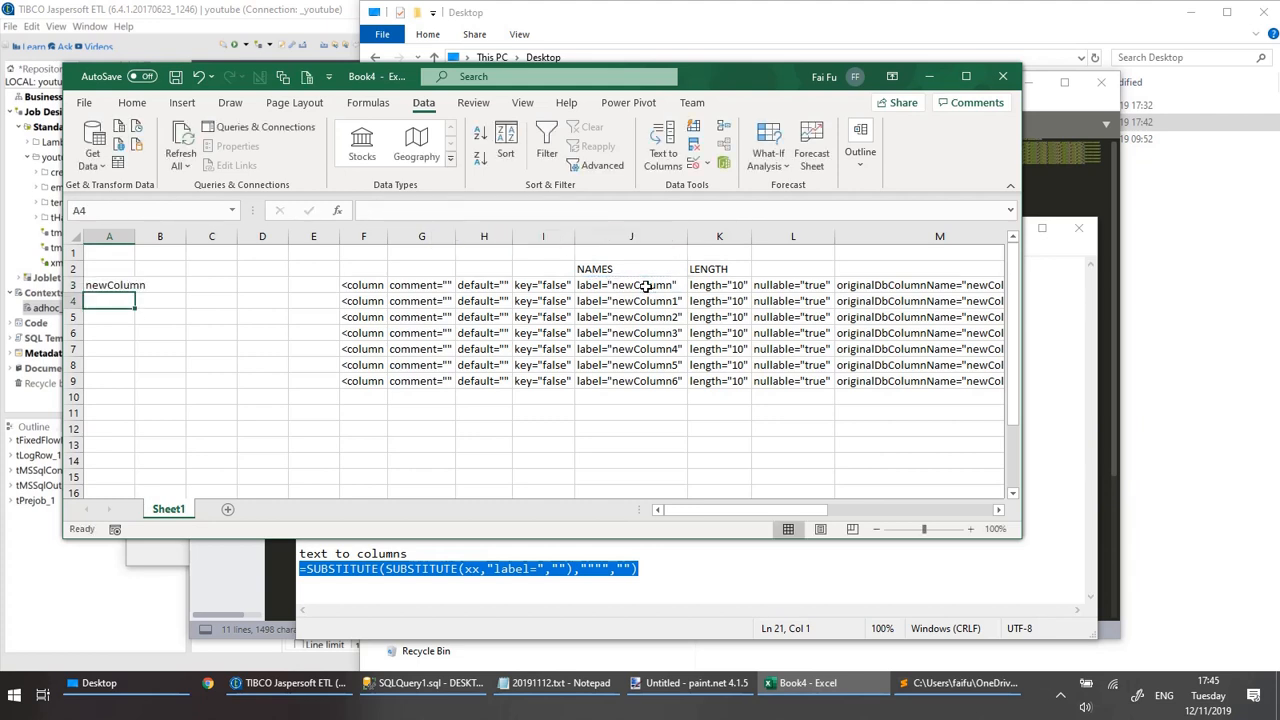
Review the label= and double-quote arguments of the formula in A3 and fill it down through A9.
key("Up")
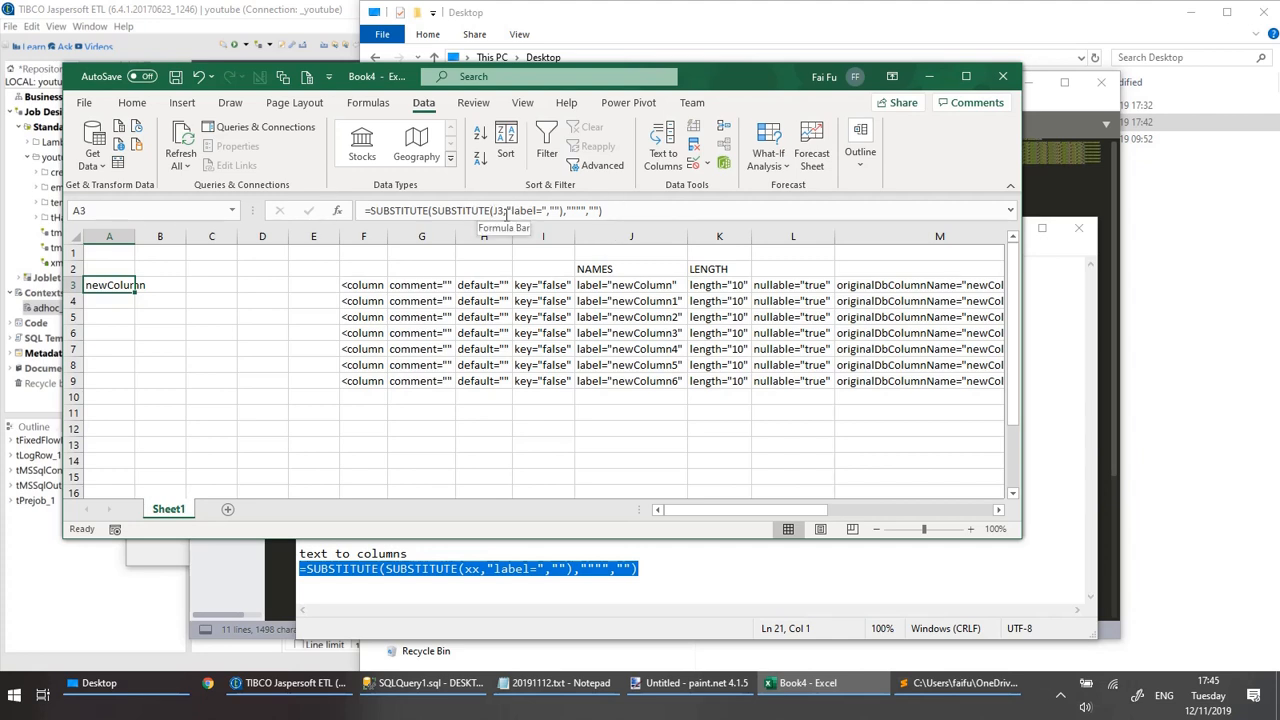
left_click_drag(513, 210, 535, 211)
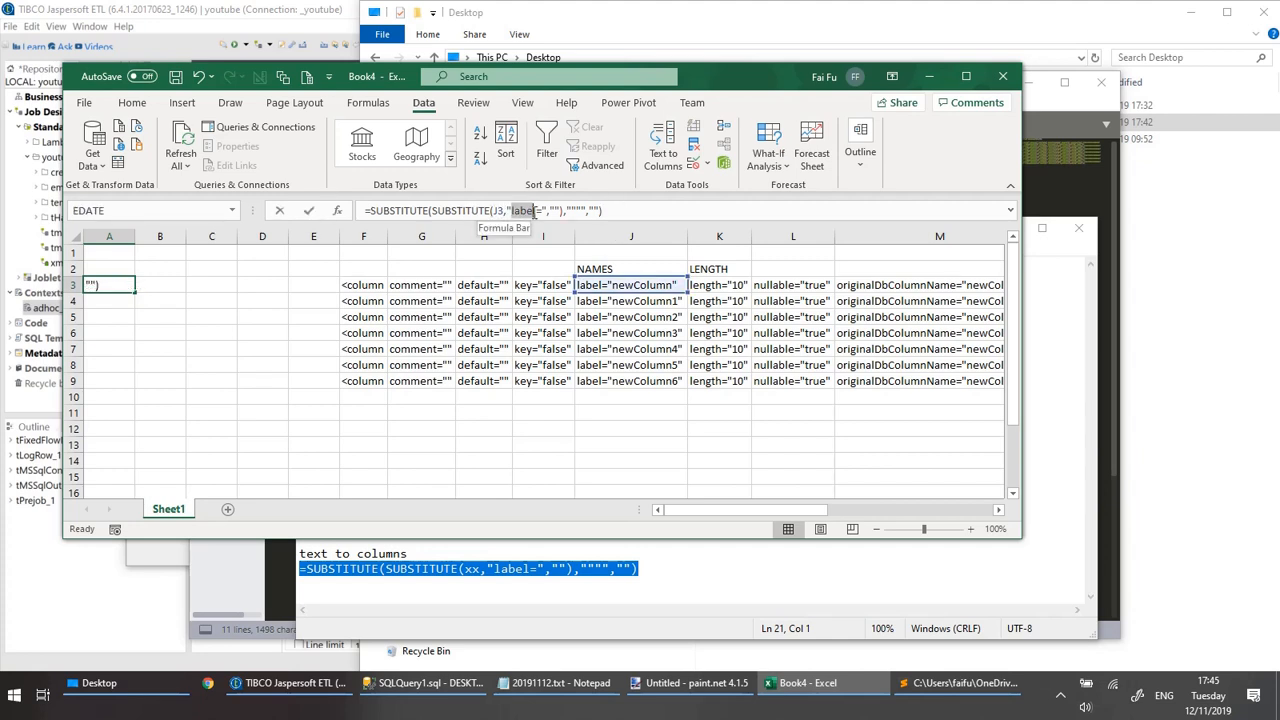
left_click(556, 211)
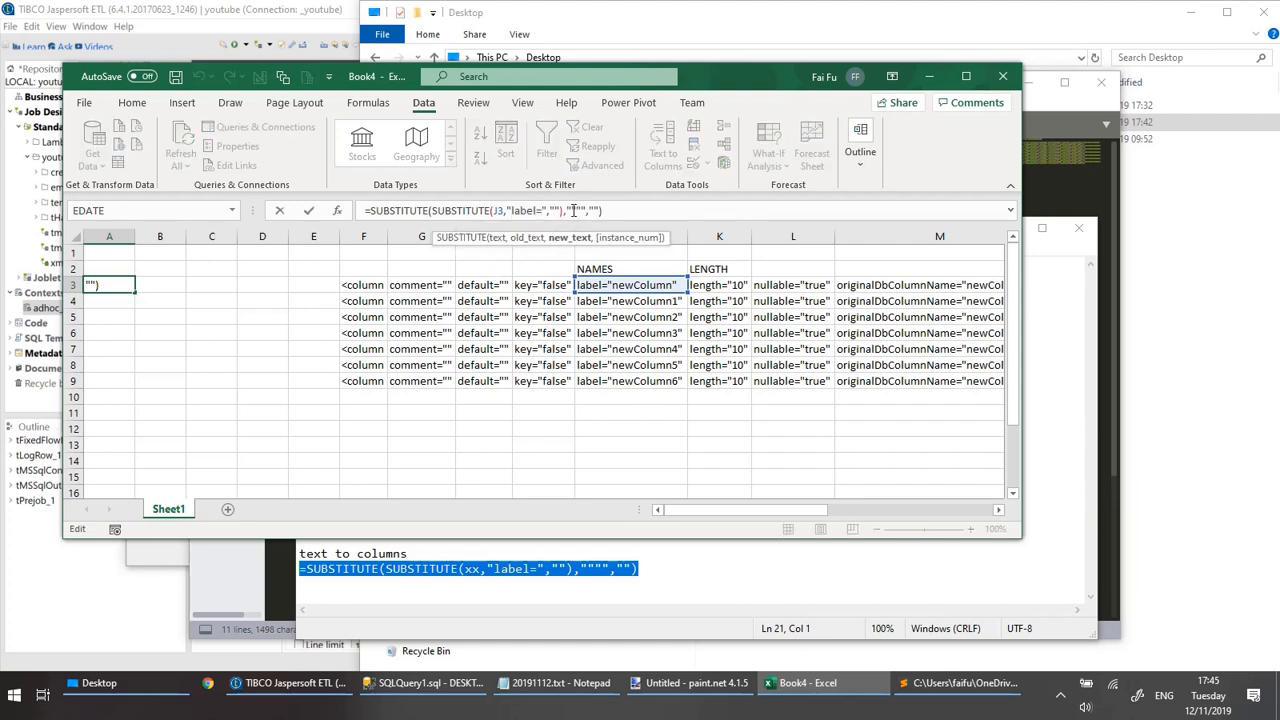
left_click_drag(571, 211, 581, 212)
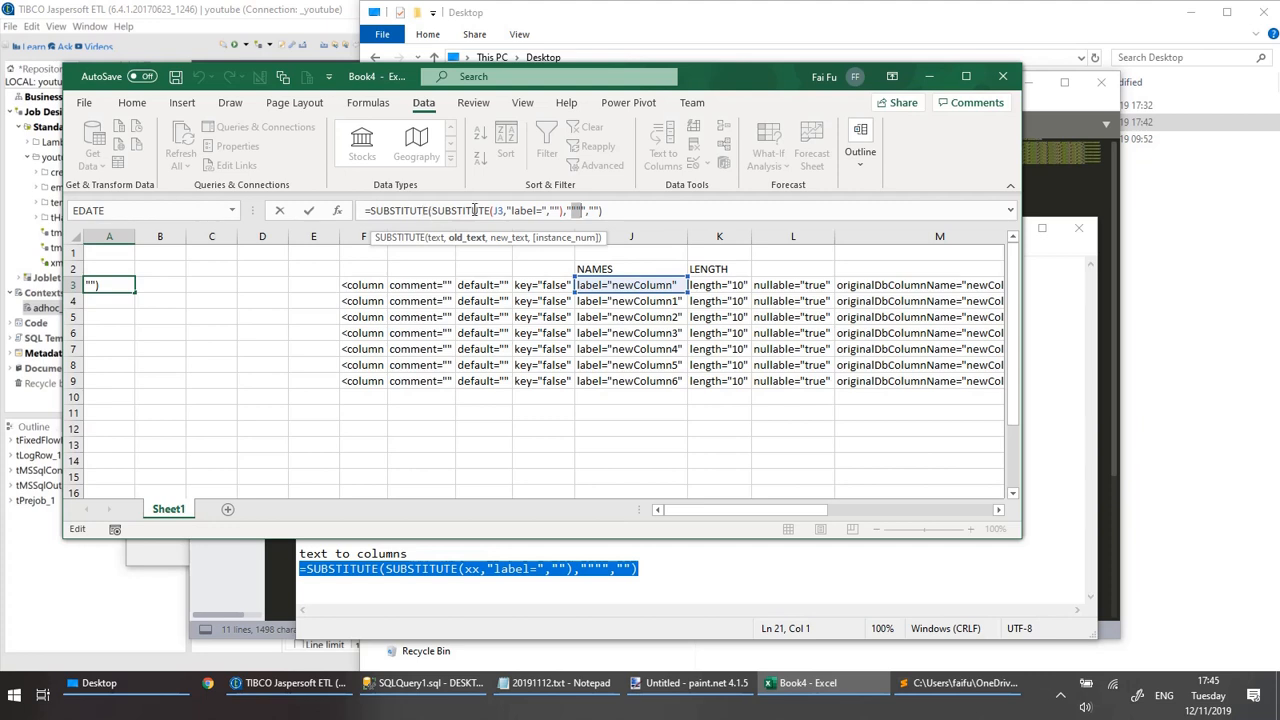
left_click(577, 211)
left_click(108, 293)
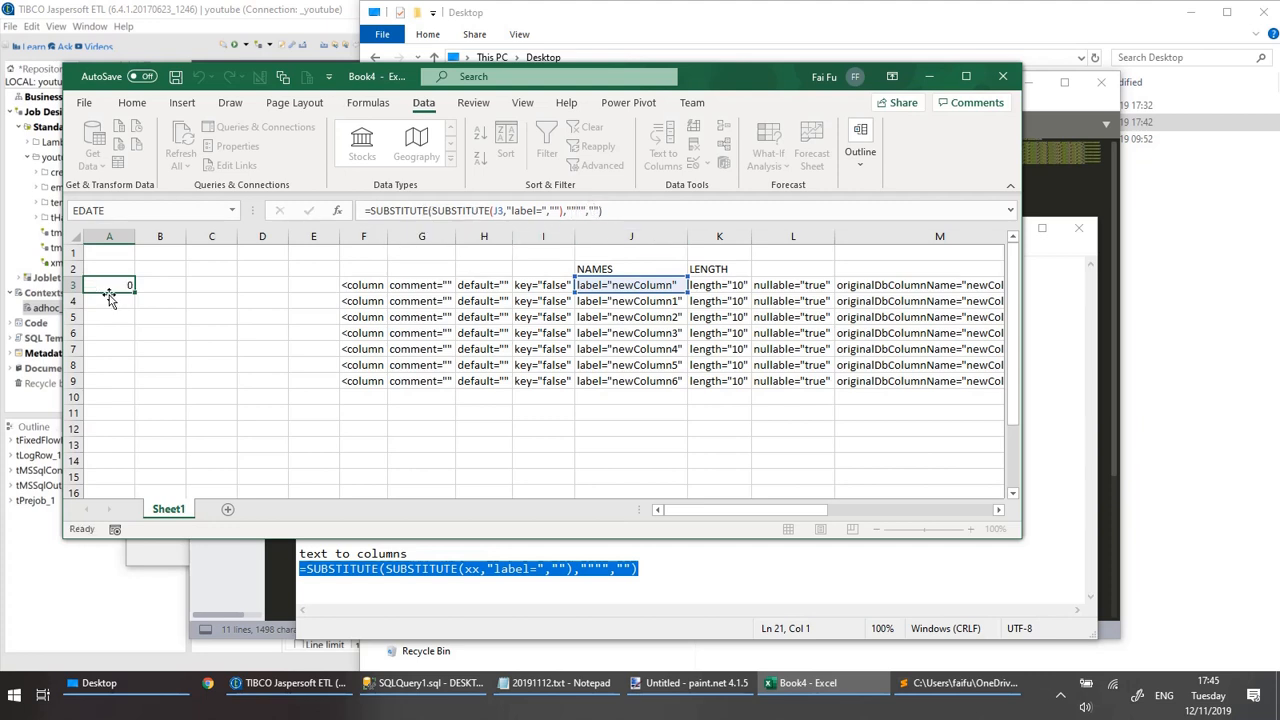
left_click_drag(137, 292, 136, 395)
Enter the bold heading "new column" in A2 and auto-fit the width of column A.
left_click(110, 267)
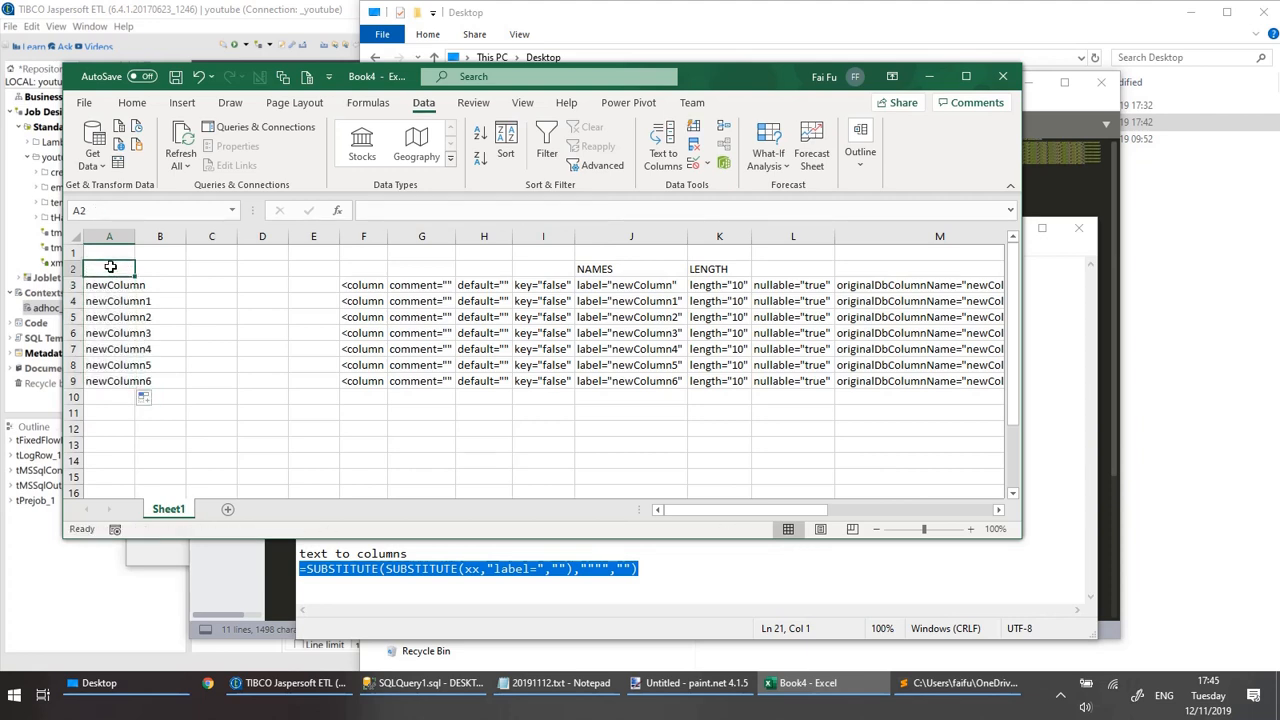
type("new co")
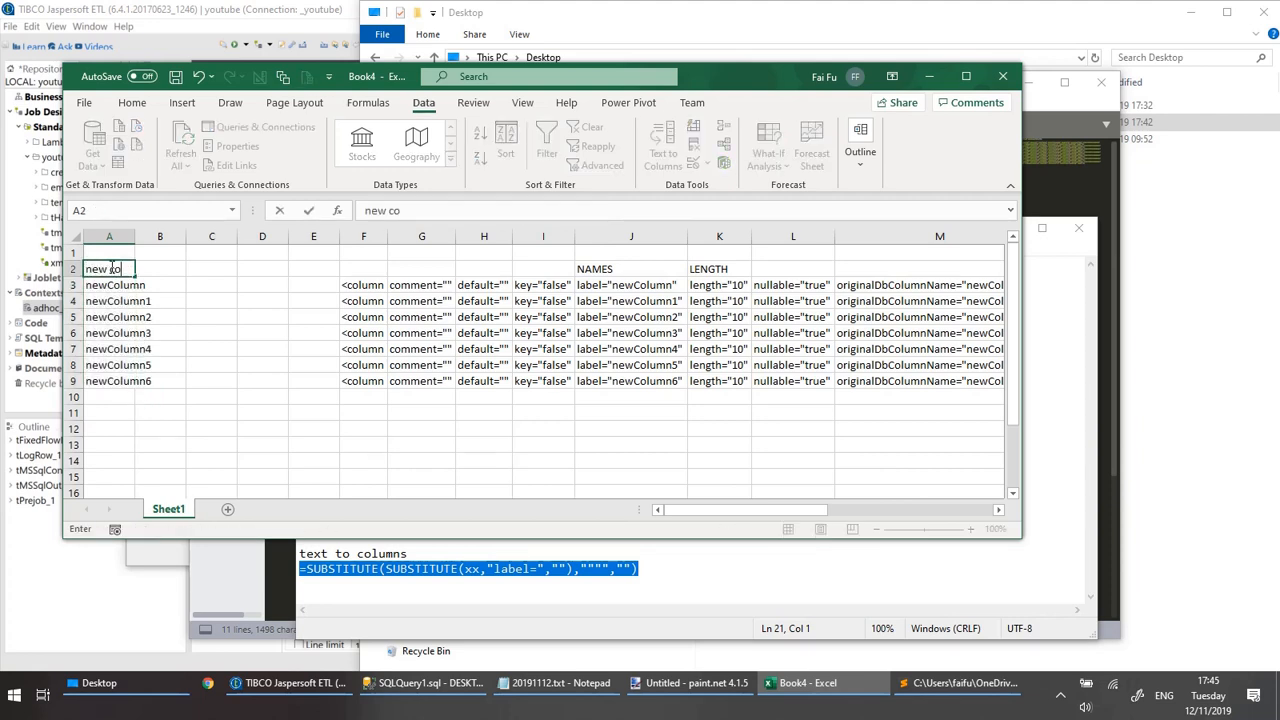
type("lum")
key("Return")
left_click(112, 268)
key("ctrl+b")
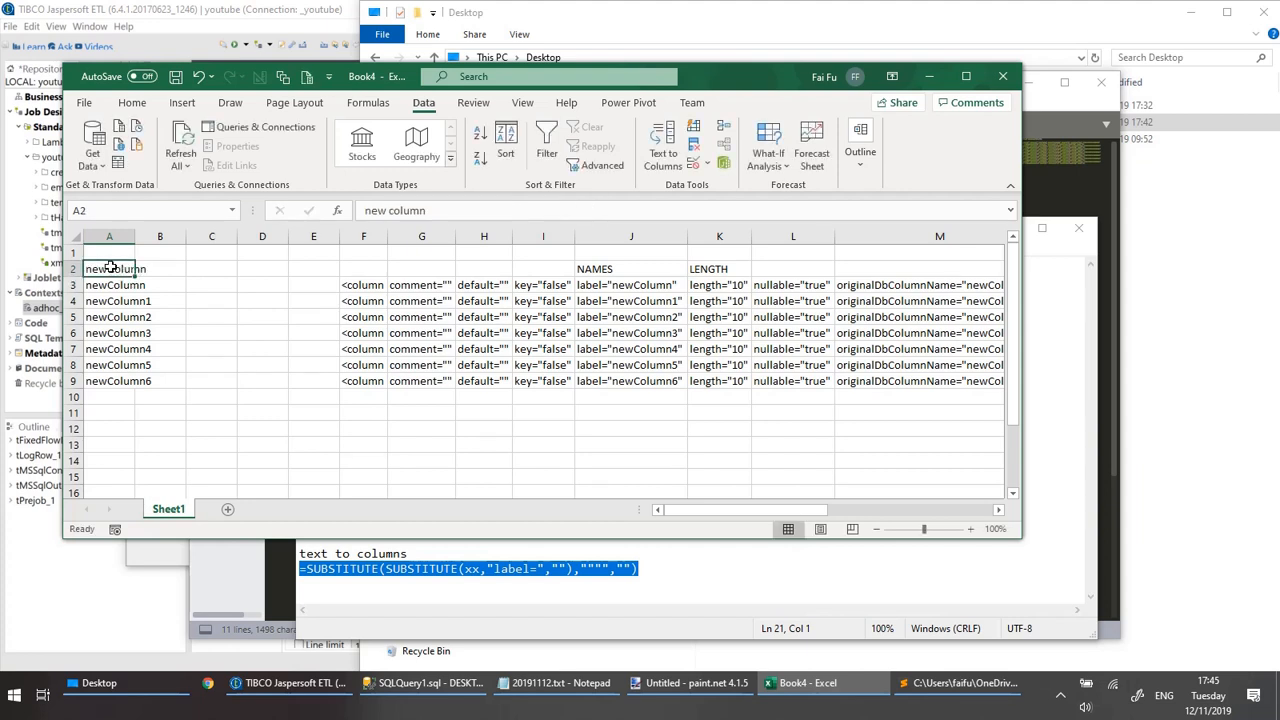
double_click(135, 237)
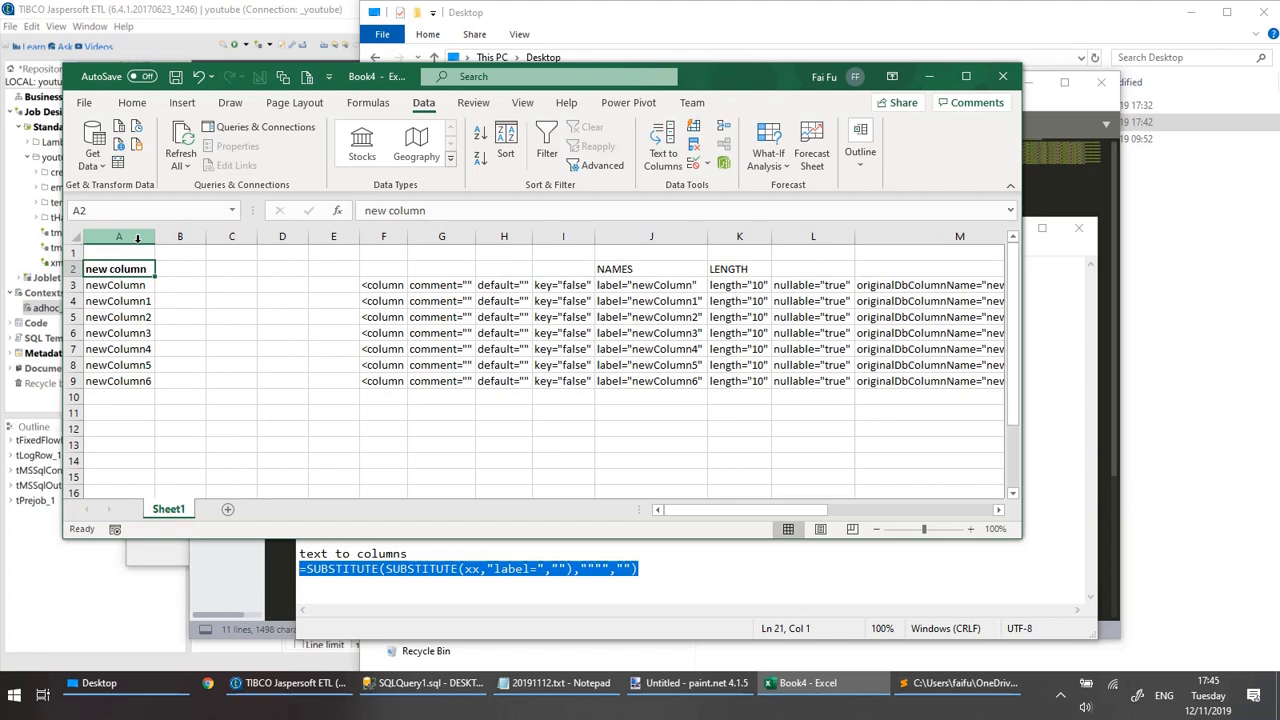
Extend the SUBSTITUTE formula from A3 across into B3 so that it reads the length value in K3.
left_click(149, 287)
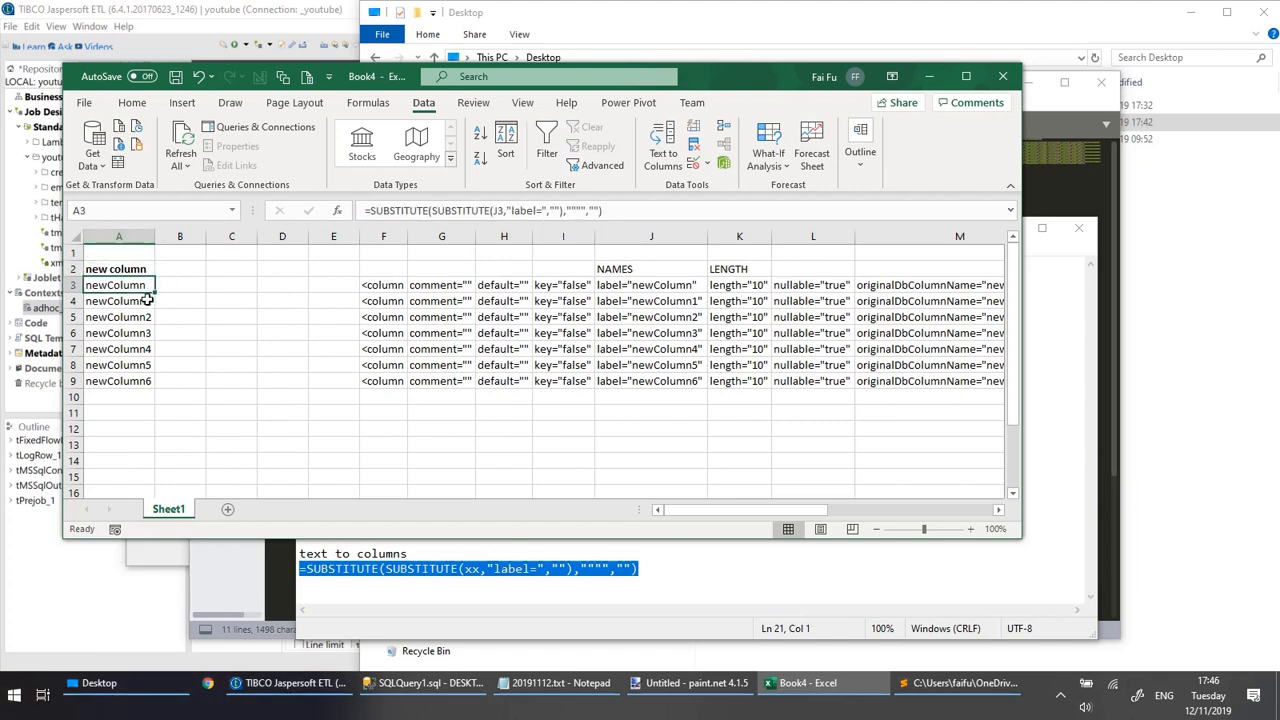
left_click_drag(155, 292, 206, 294)
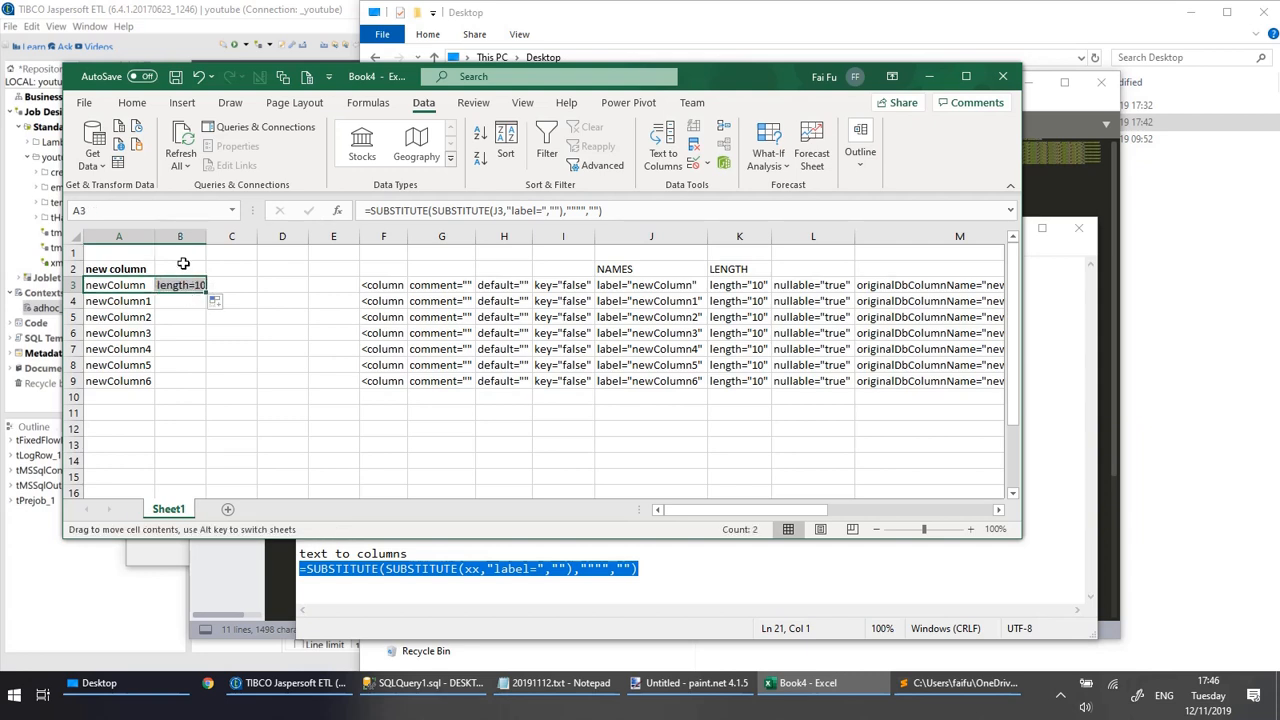
left_click(186, 276)
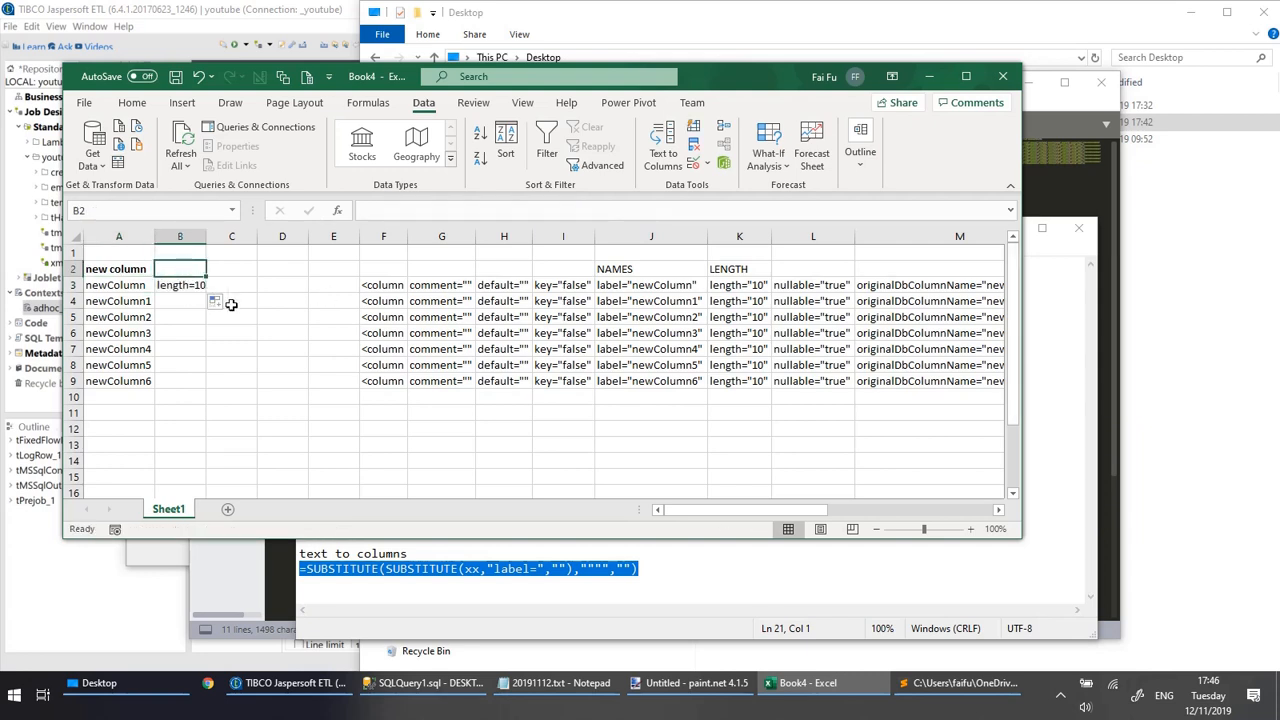
left_click(186, 288)
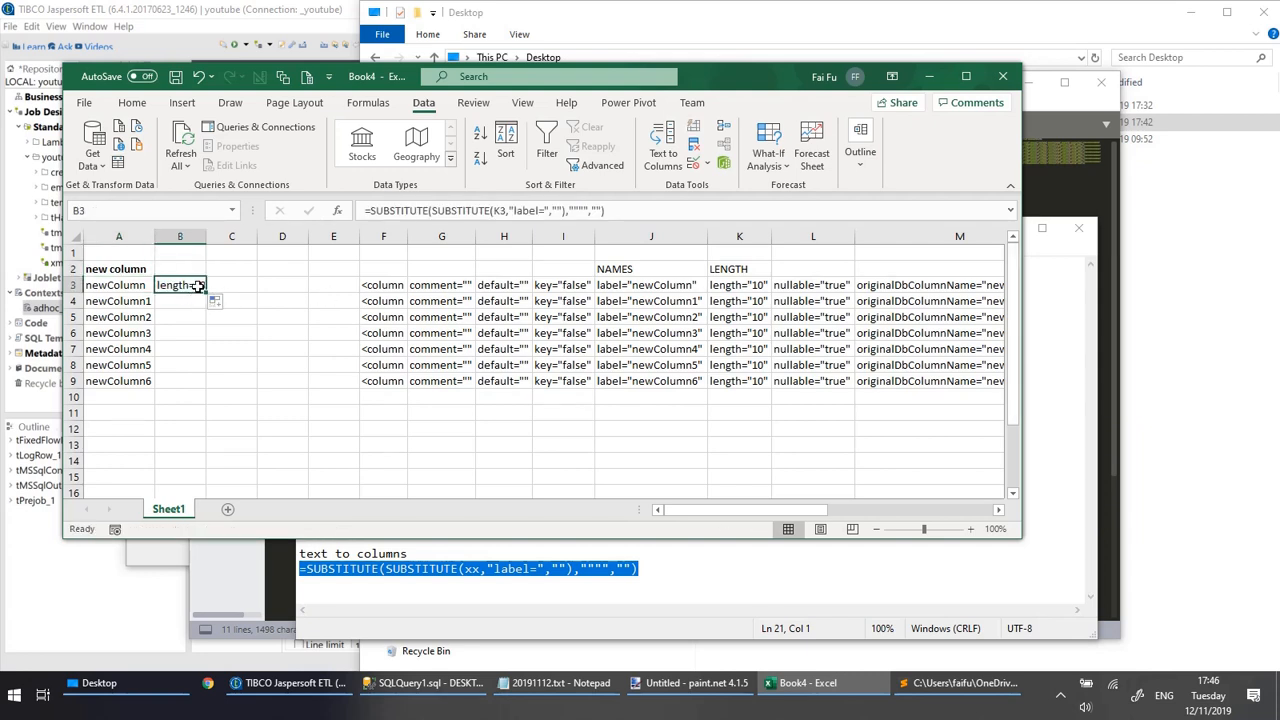
Change the text removed by B3's formula to "length=" and fill the formula down through B9.
left_click(538, 210)
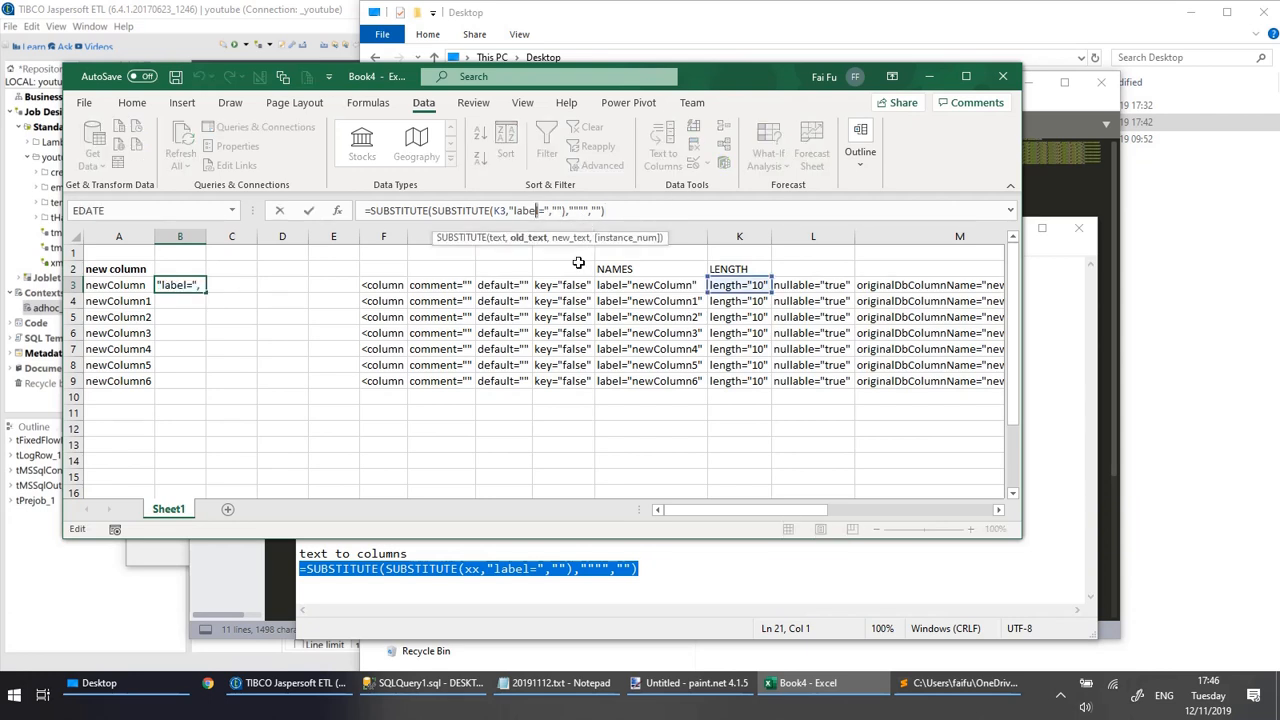
key("shift+Left")
key("shift+Left")
key("shift+Left")
key("shift+Left")
key("shift+Left")
type("length")
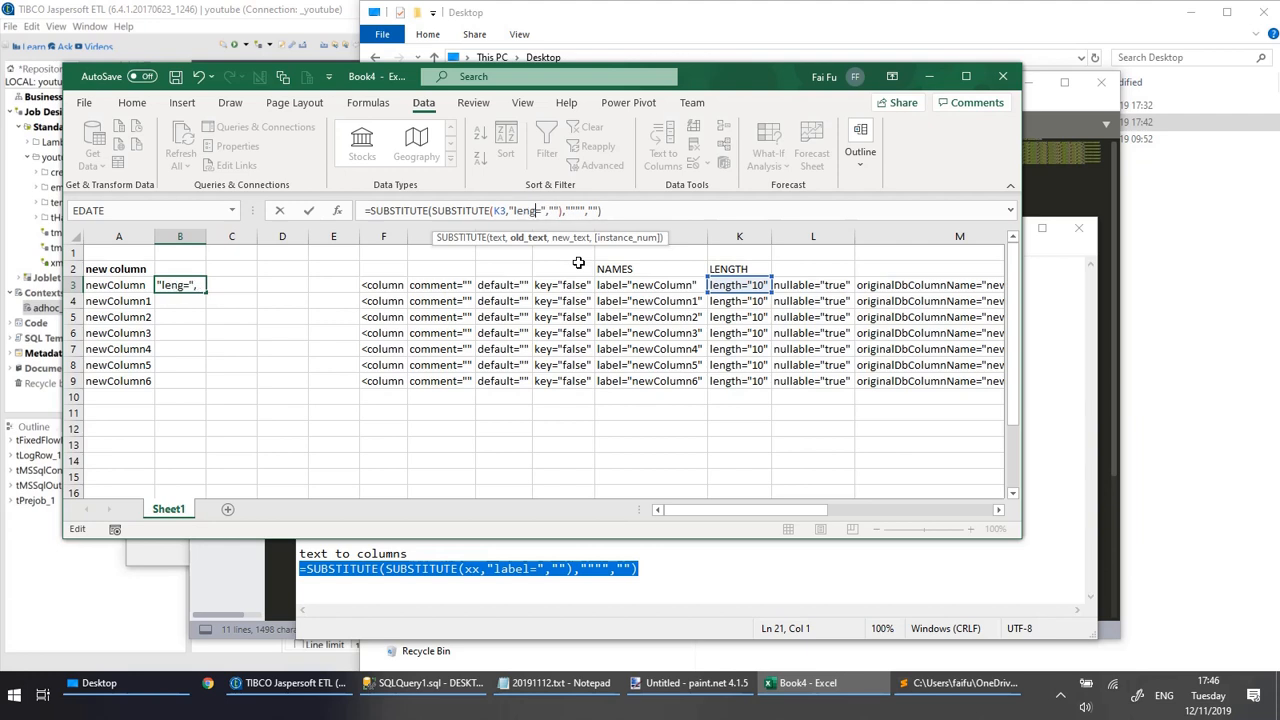
key("Return")
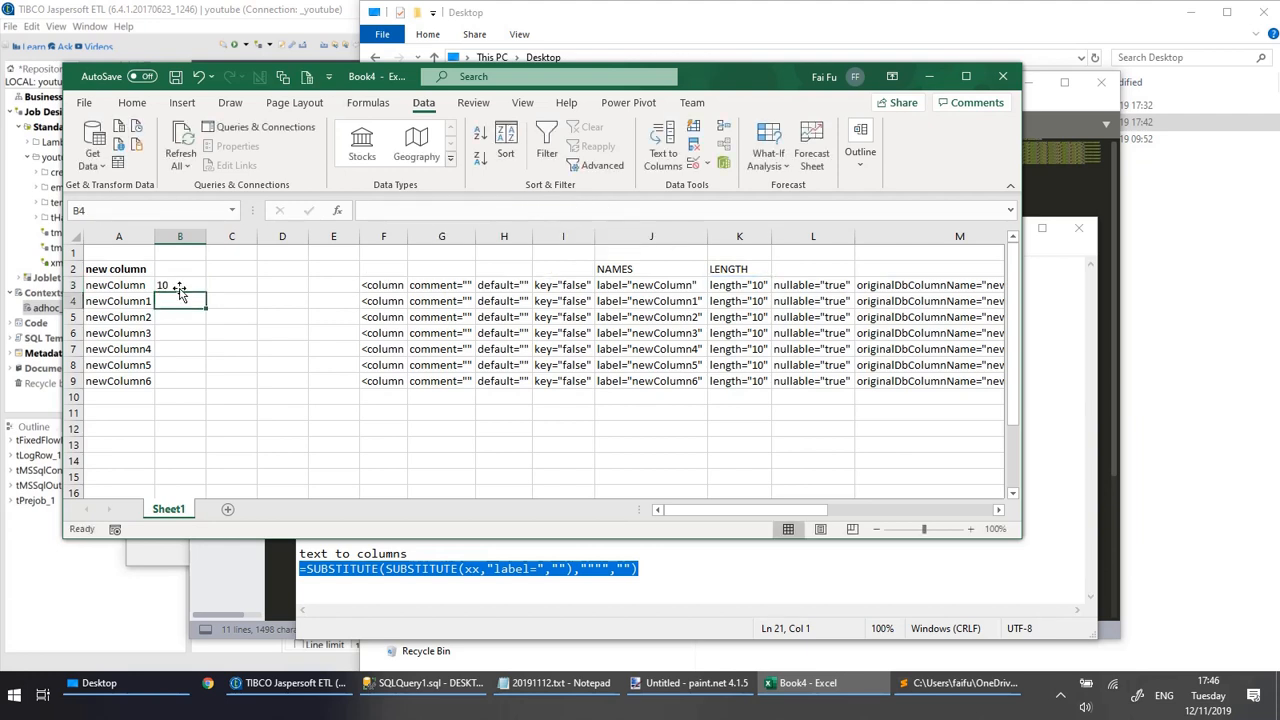
left_click(172, 287)
left_click_drag(208, 293, 206, 388)
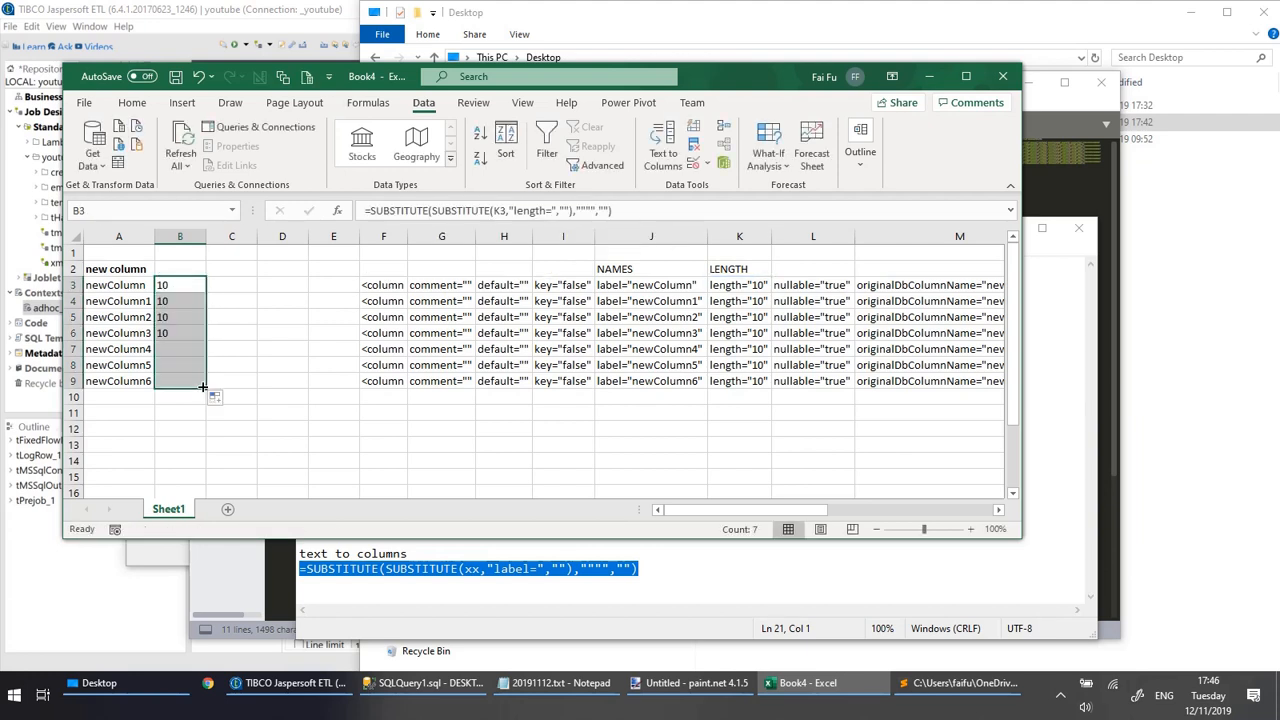
Extend the SUBSTITUTE formula from B3 across into C3 so that it reads the datatype value in Q3.
left_click_drag(708, 507, 856, 509)
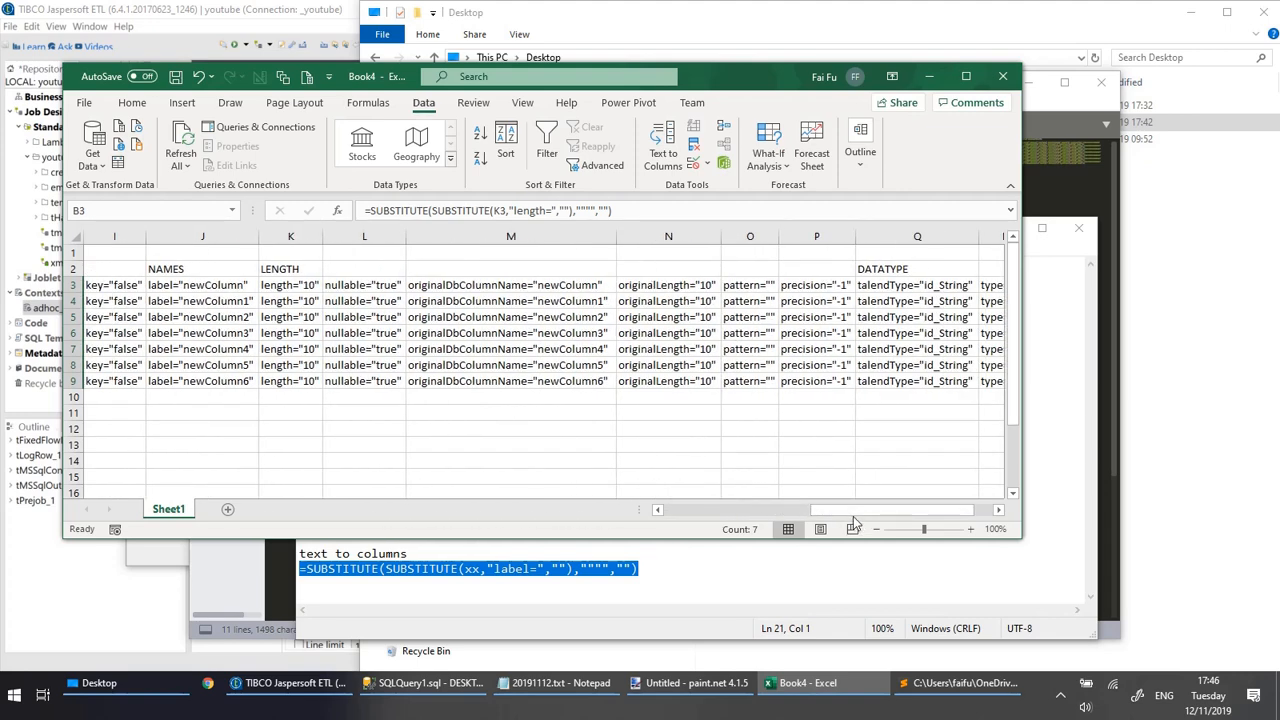
left_click(681, 509)
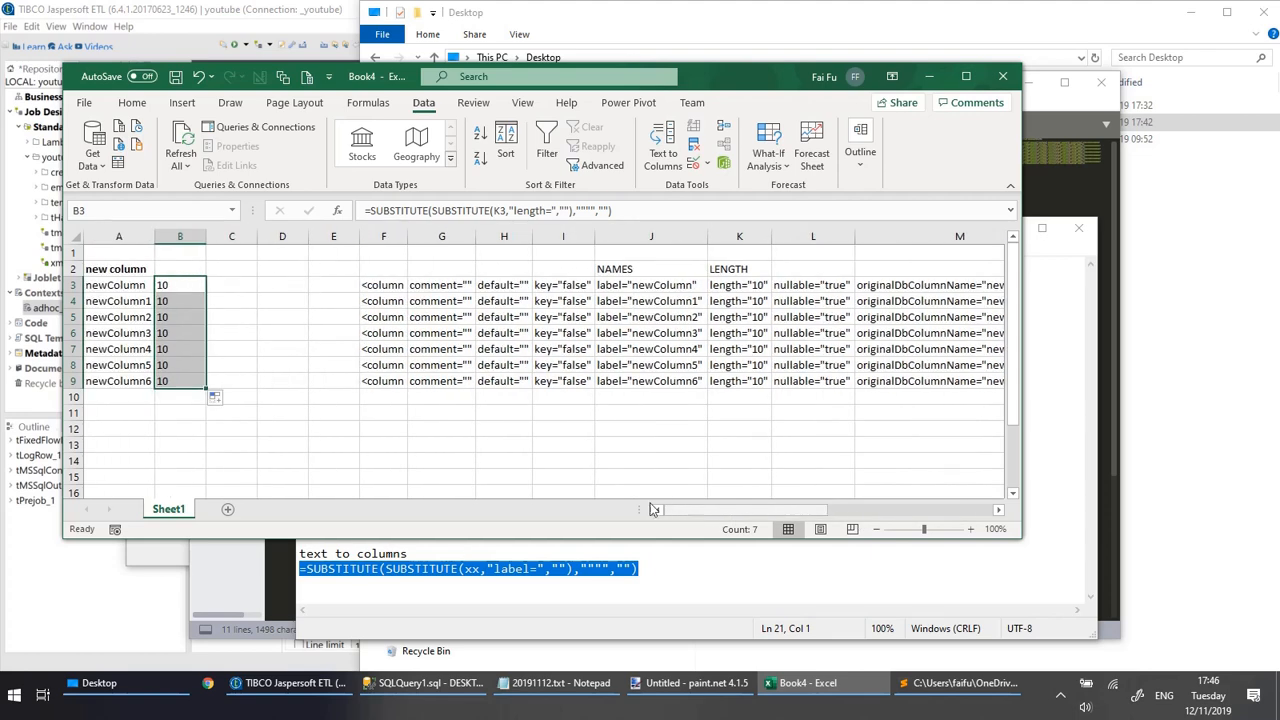
left_click(183, 284)
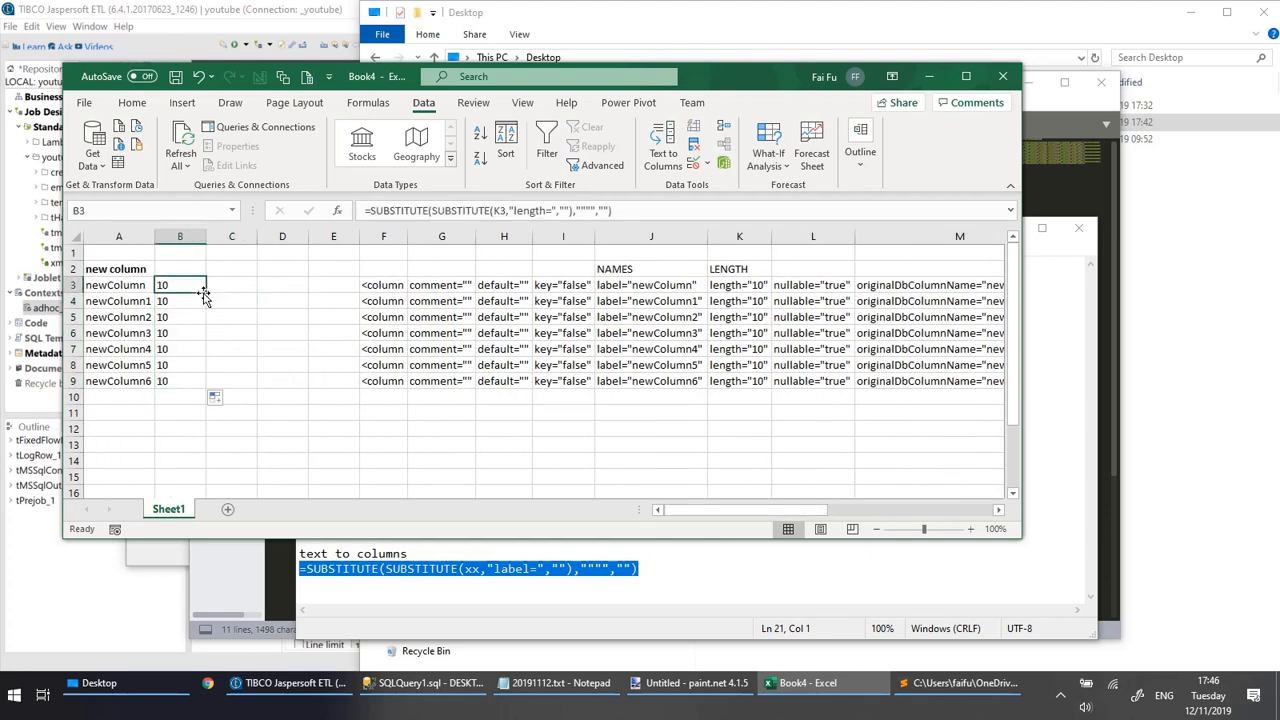
left_click_drag(206, 293, 241, 291)
left_click(241, 290)
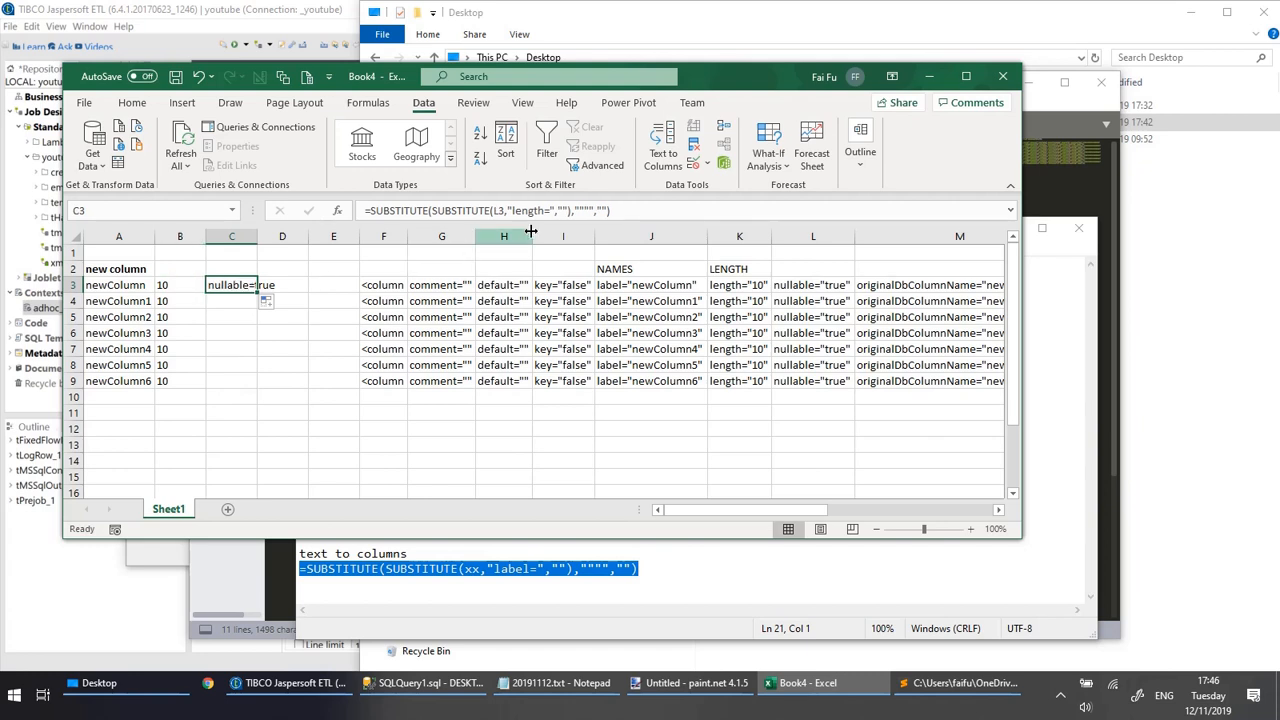
left_click(495, 211)
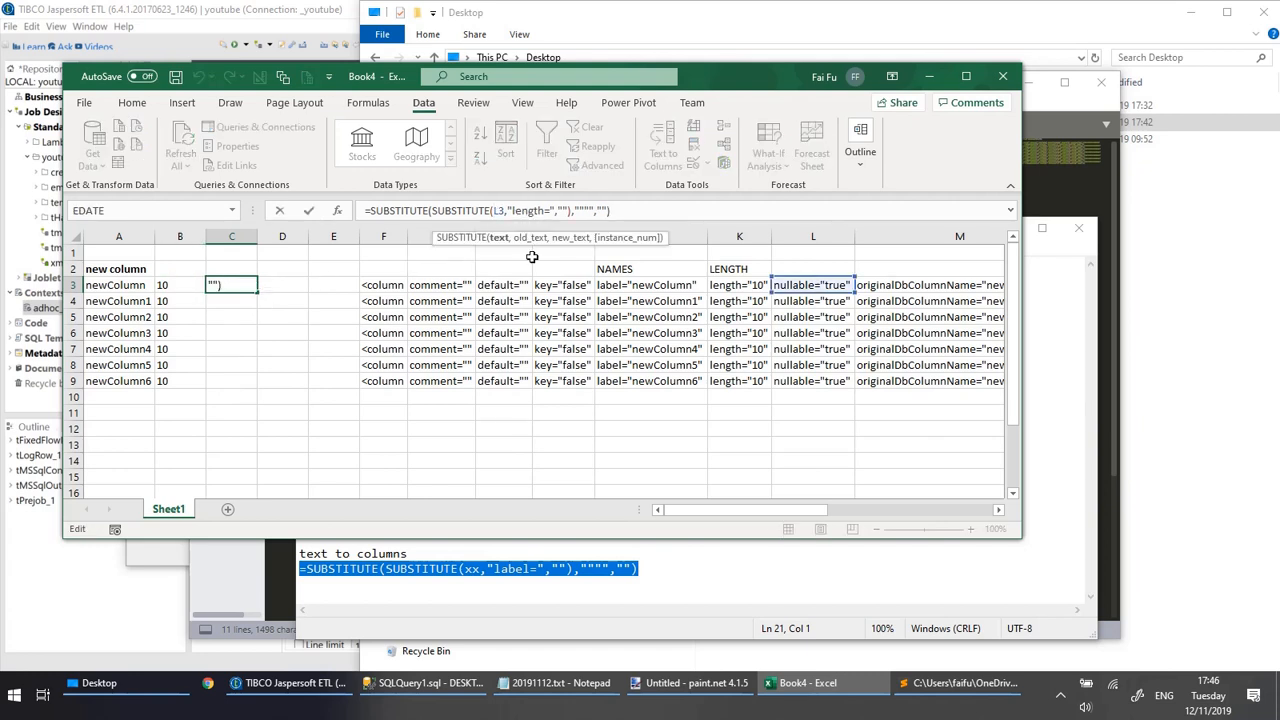
key("Delete")
type("q")
key("Return")
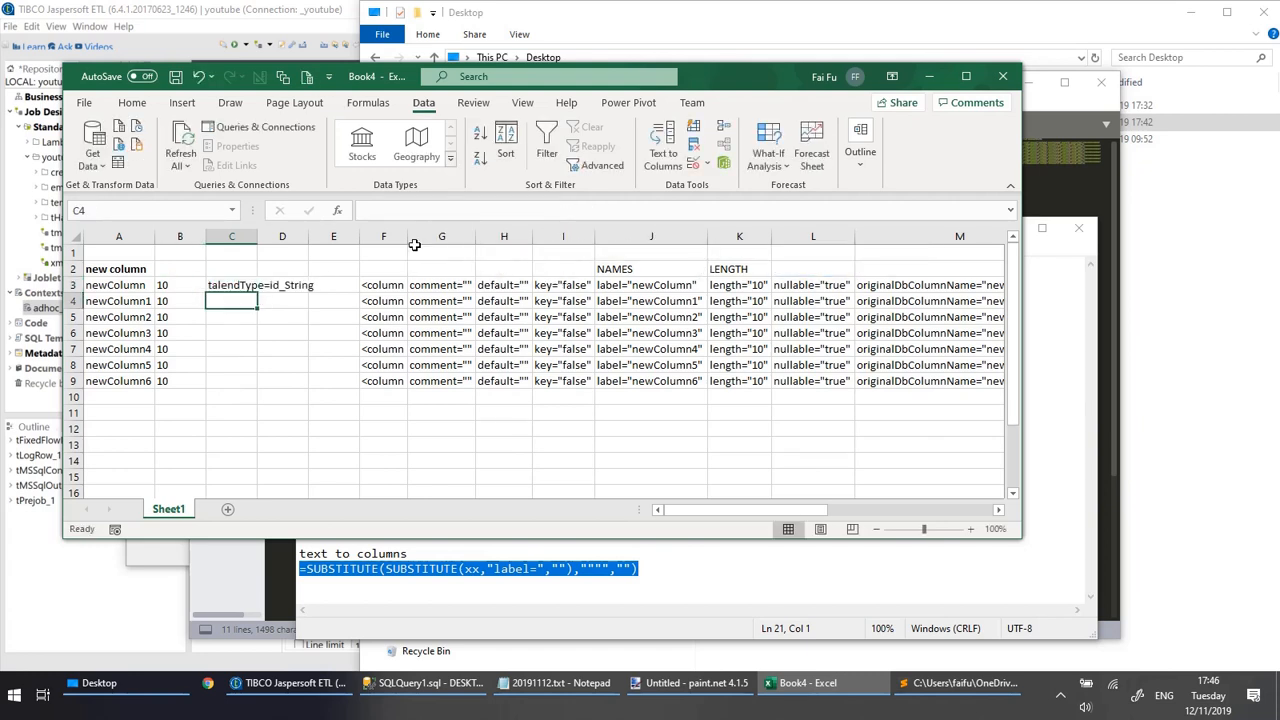
Change the text removed by C3's formula to "talendType=" and fill the formula down through C9.
left_click(230, 285)
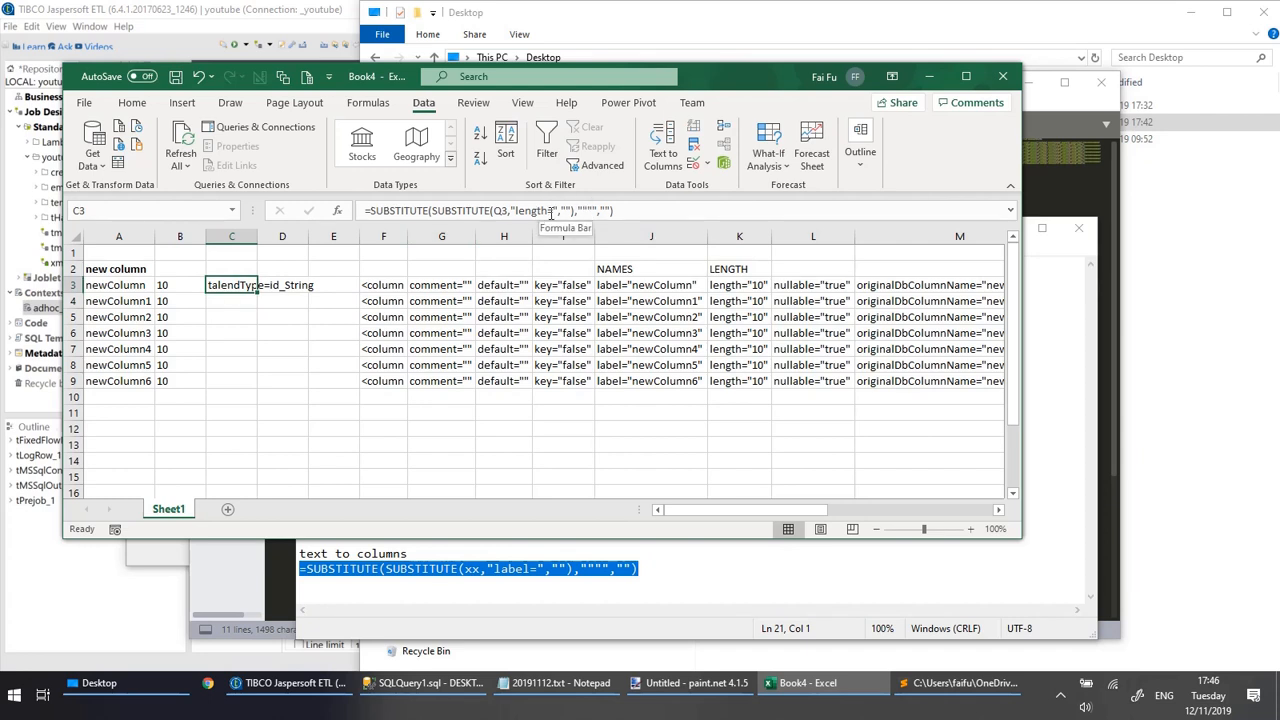
left_click(551, 211)
key("shift+Left")
key("shift+Left")
key("shift+Left")
key("shift+Left")
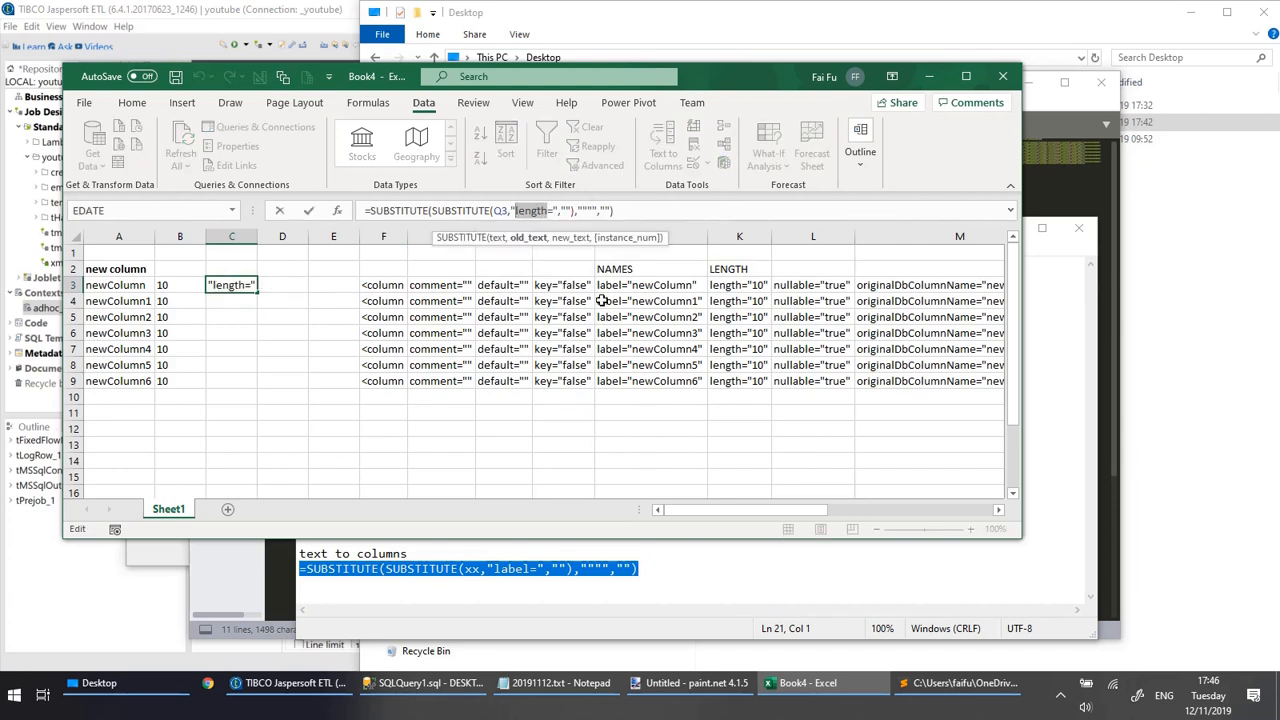
type("talendType")
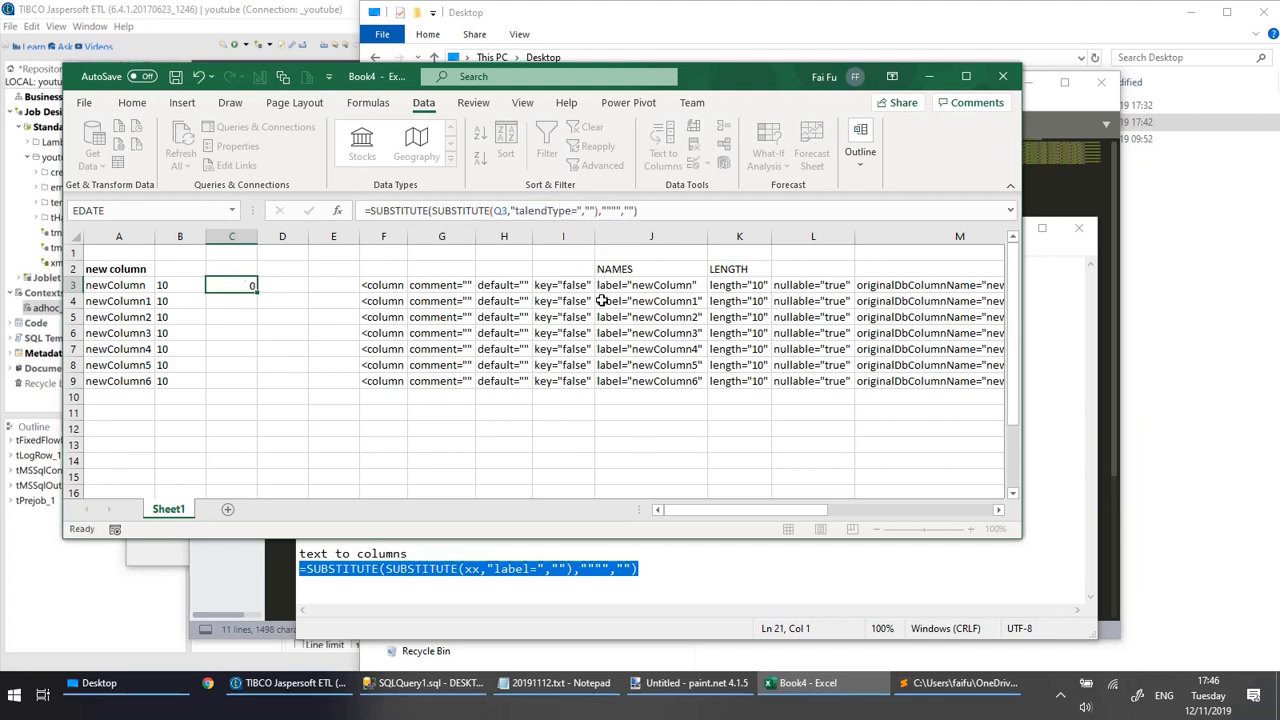
key("Return")
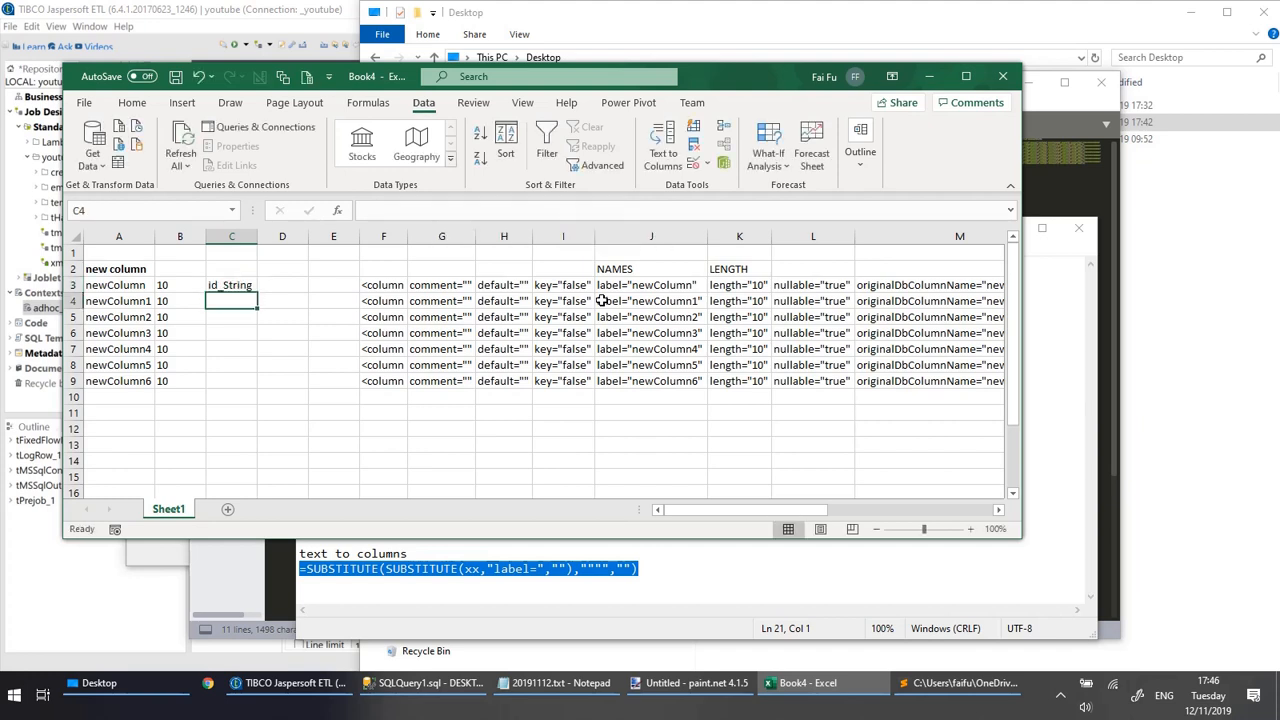
left_click(246, 284)
left_click_drag(259, 299, 262, 396)
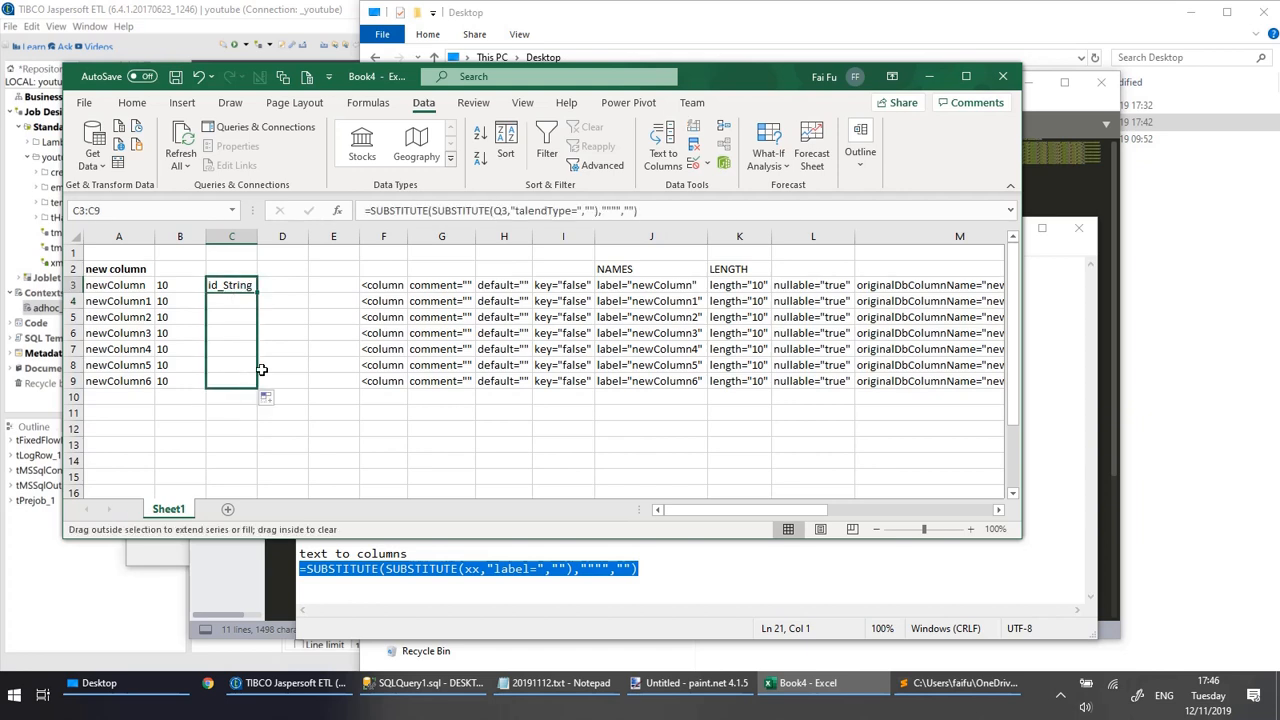
Enter the formula =IF(C3="id_String","varchar",C3) in D3 to translate the Talend datatype into a SQL datatype.
left_click(280, 286)
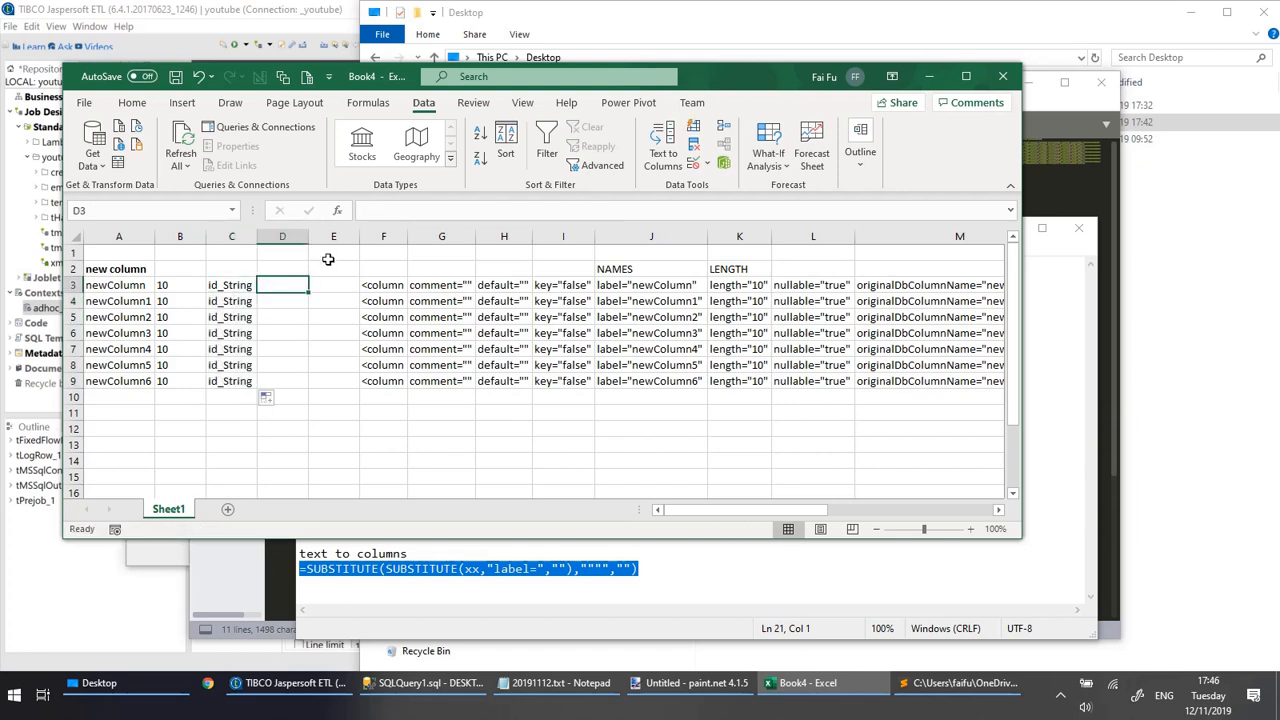
left_click(386, 212)
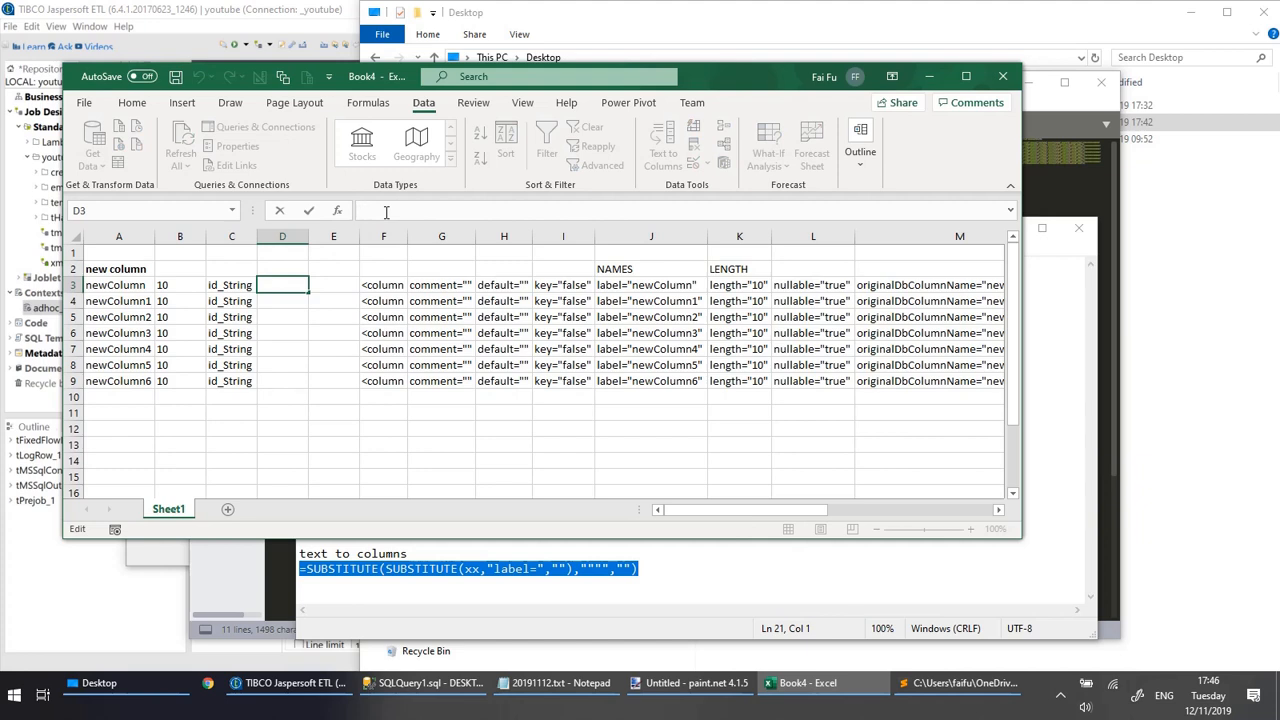
type("=if(")
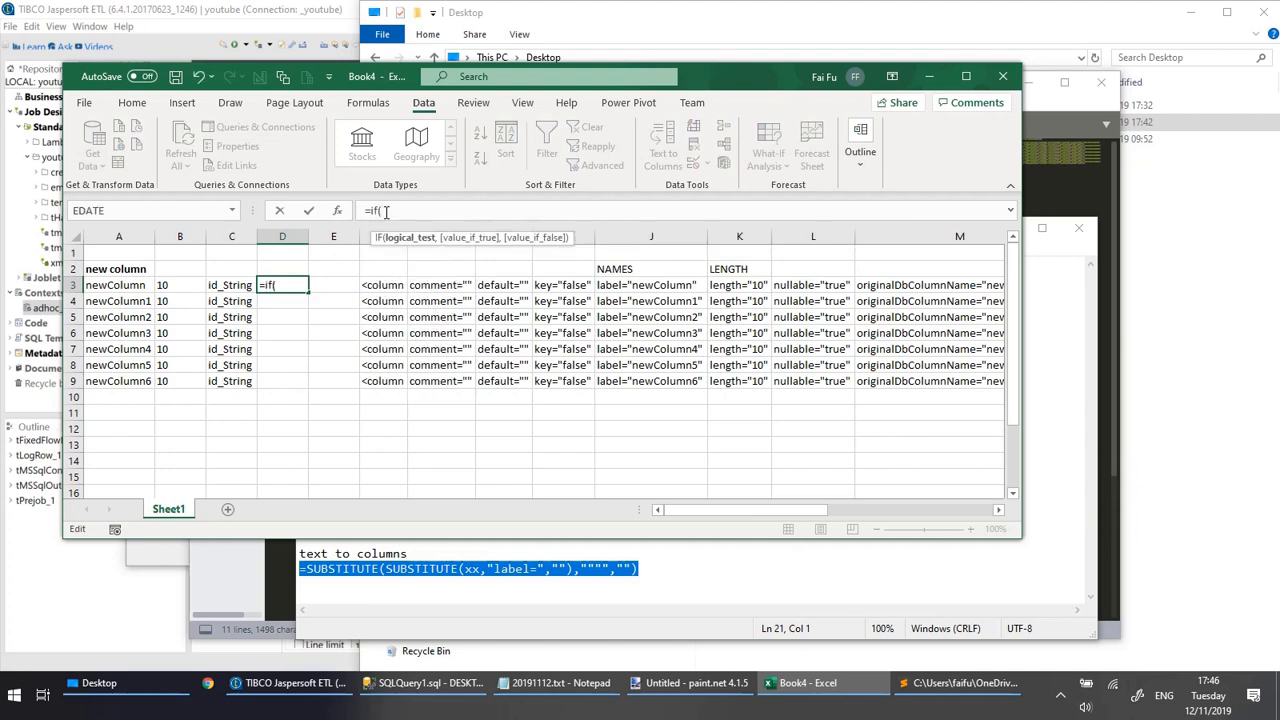
type("c3=\"i")
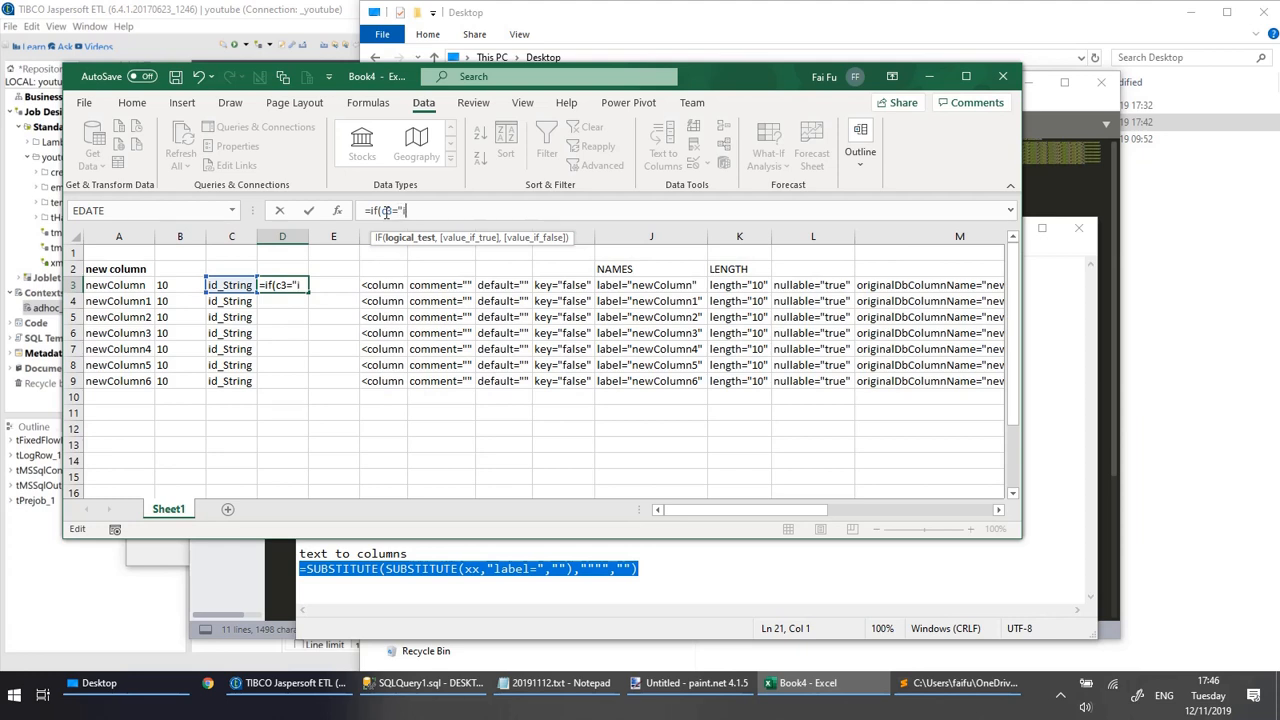
type("d_String")
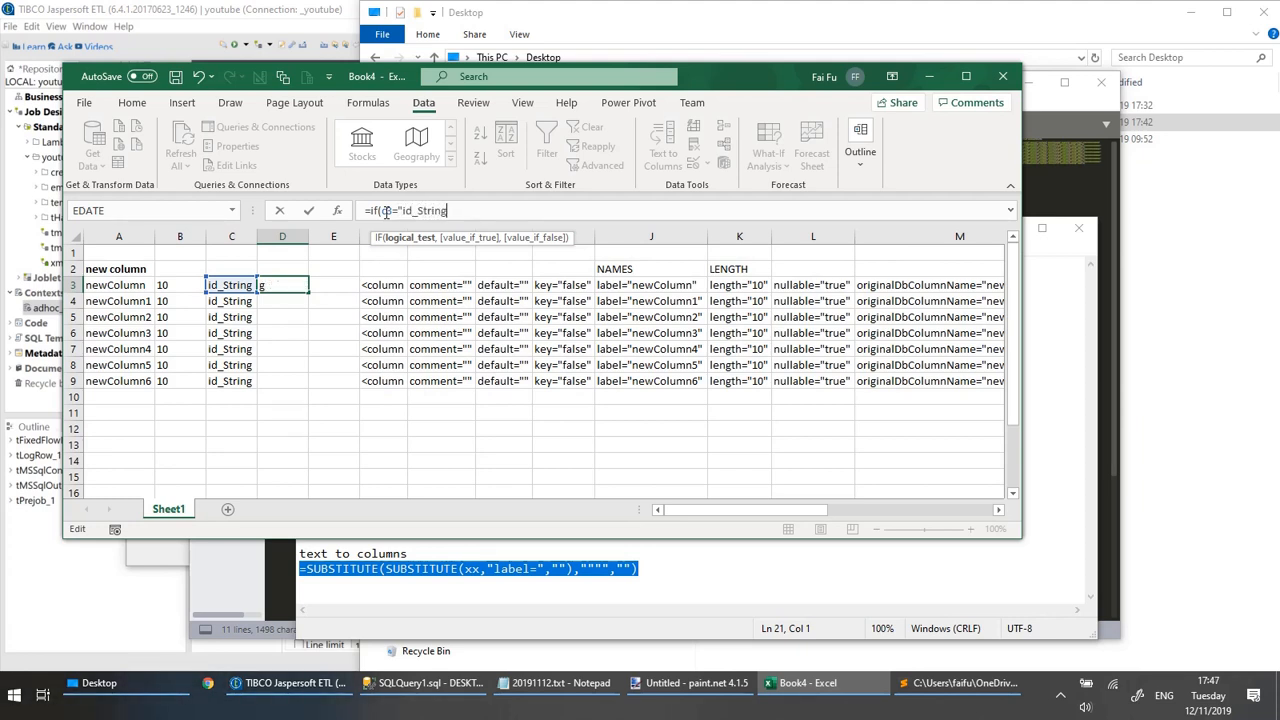
type("\",\"")
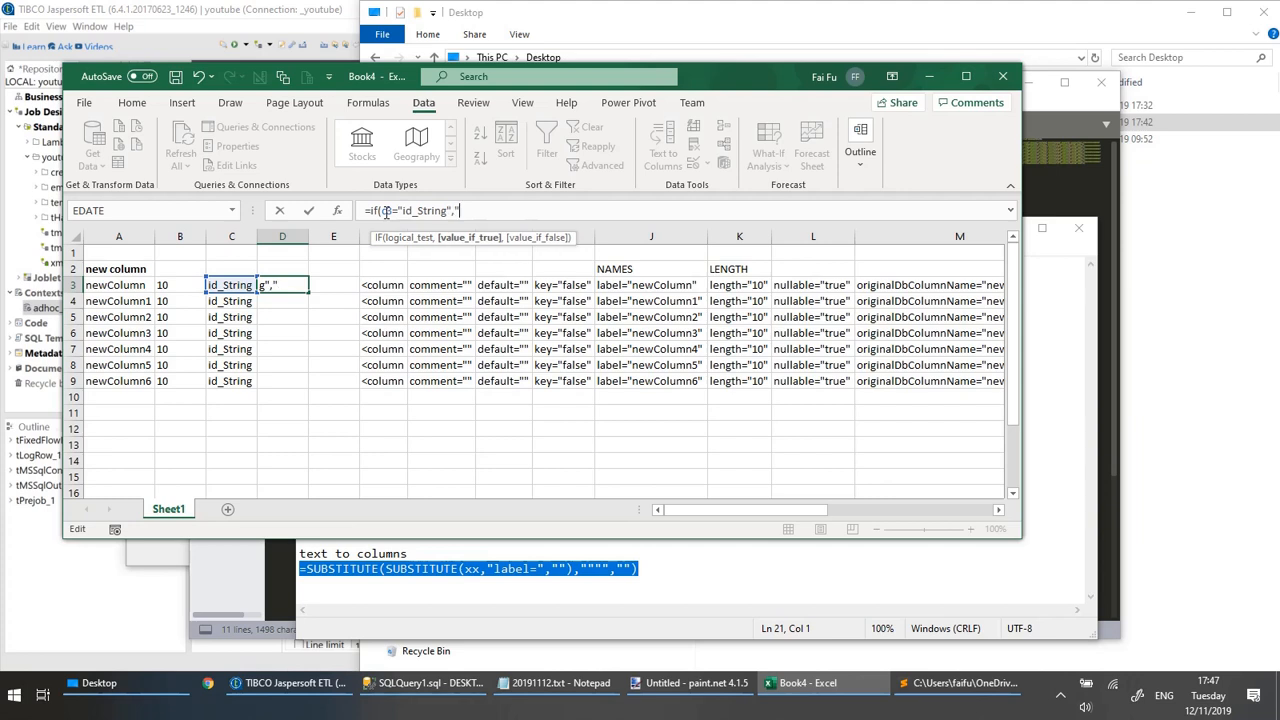
type("varchar\",")
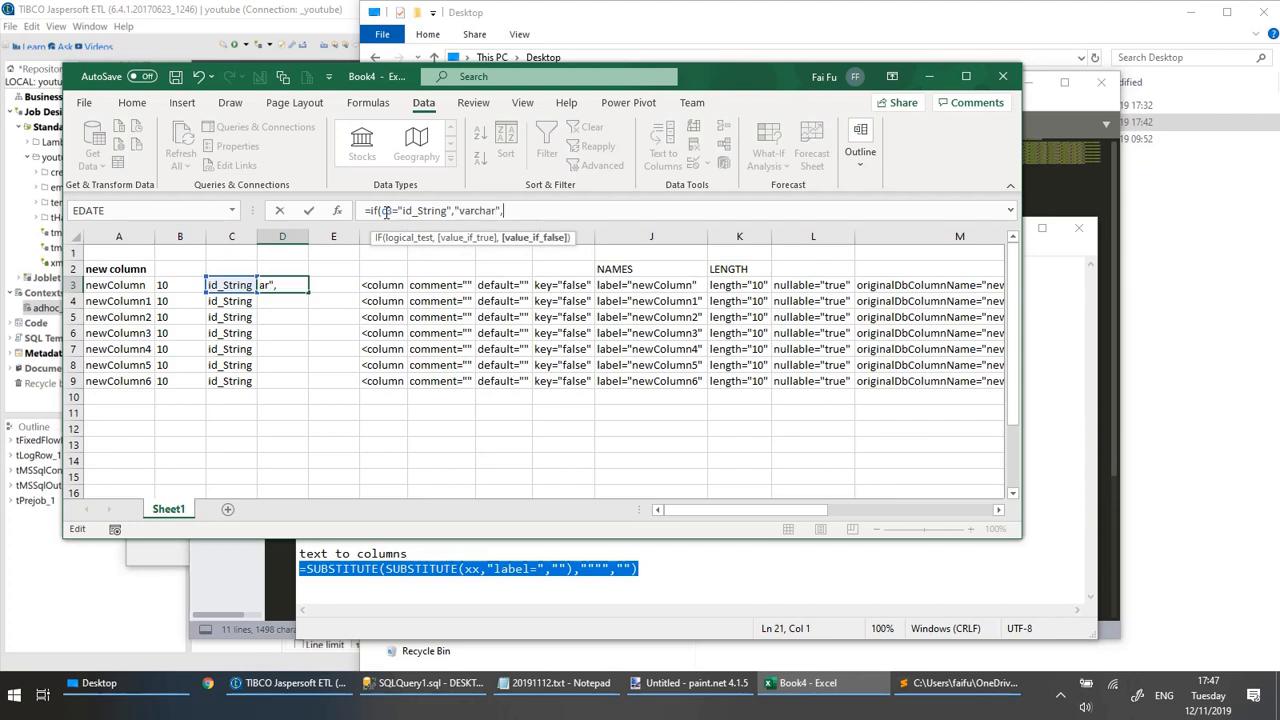
type("c3")
key("Return")
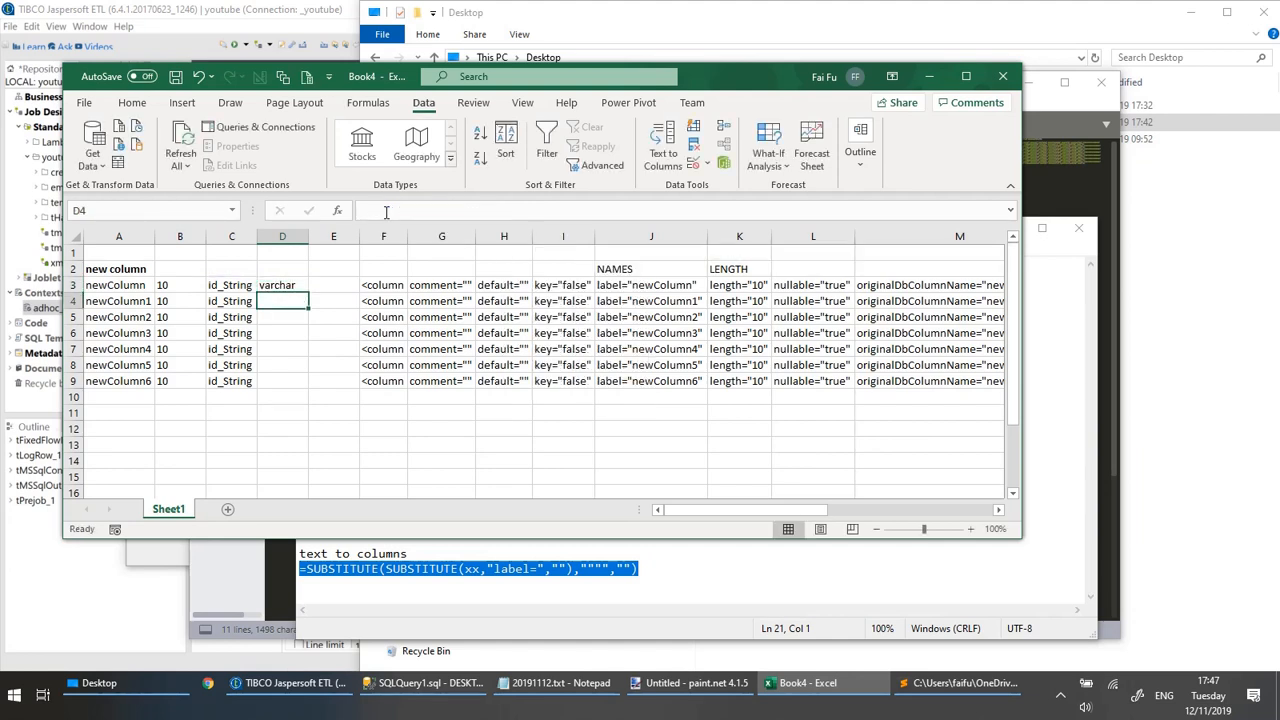
Fill the IF formula from D3 down through D9.
left_click(304, 284)
left_click_drag(308, 292, 307, 385)
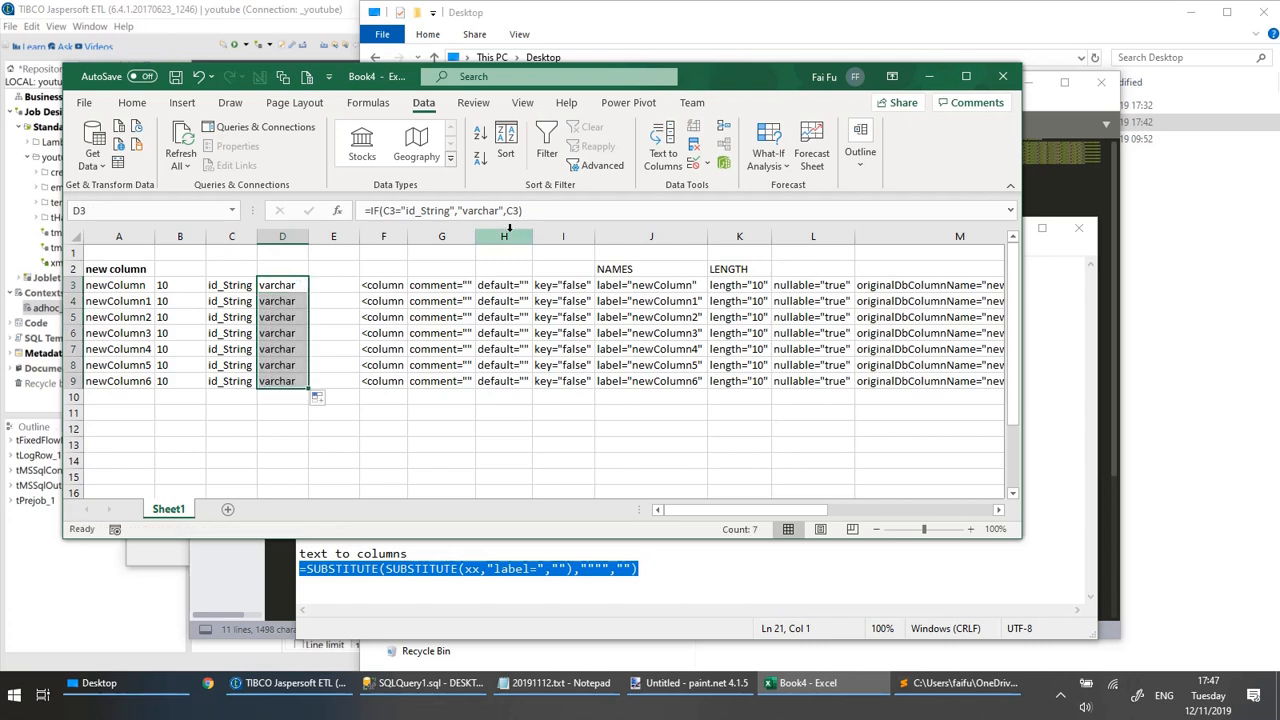
left_click(297, 287)
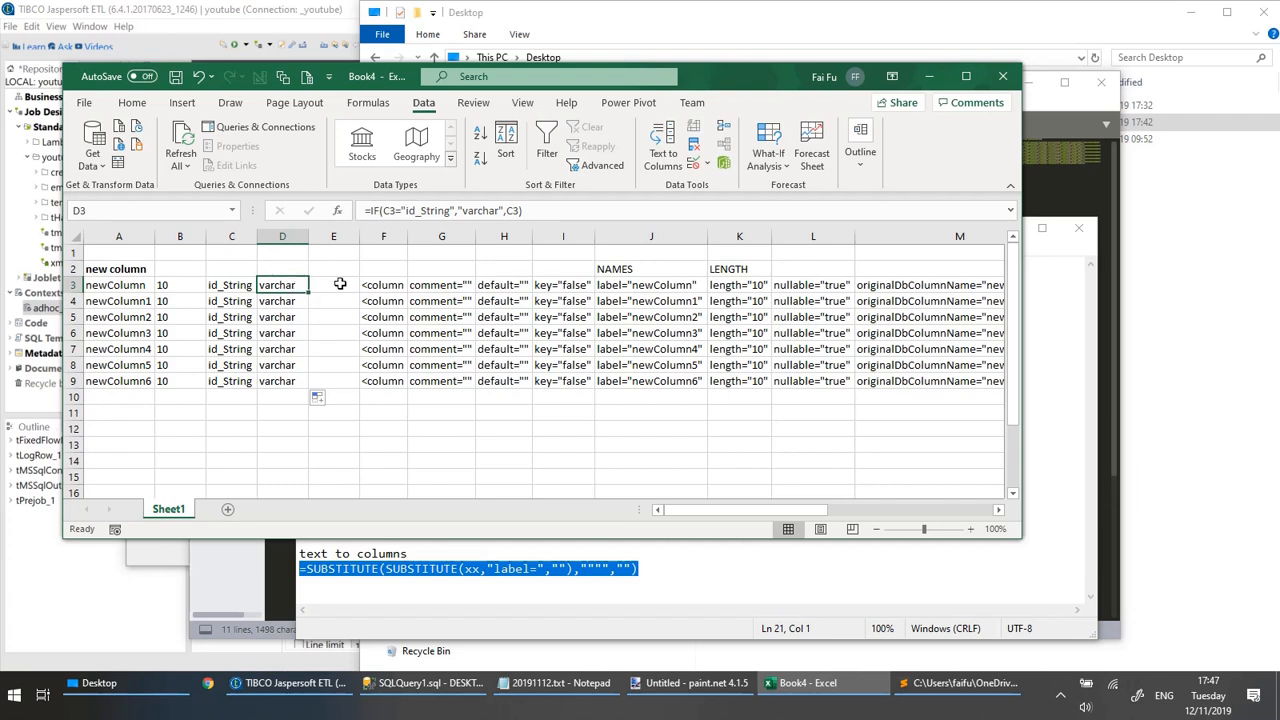
Insert a blank column before the new column names in column A.
right_click(115, 238)
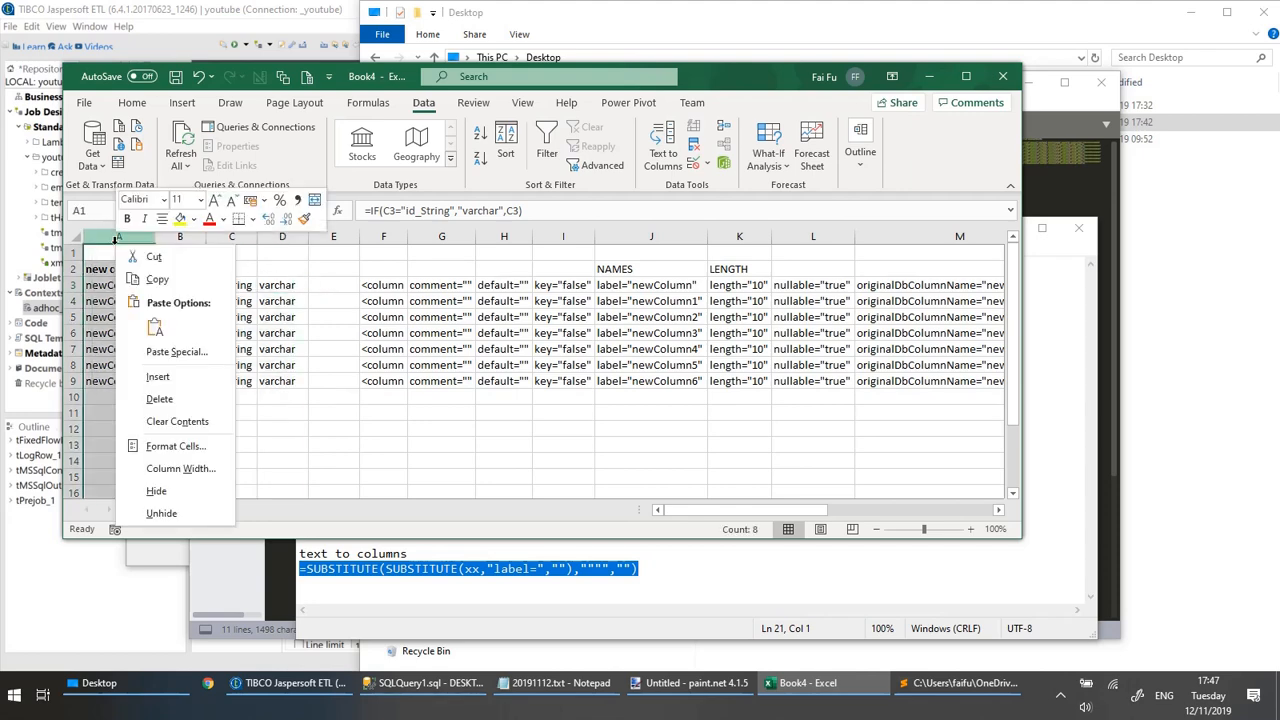
left_click(158, 377)
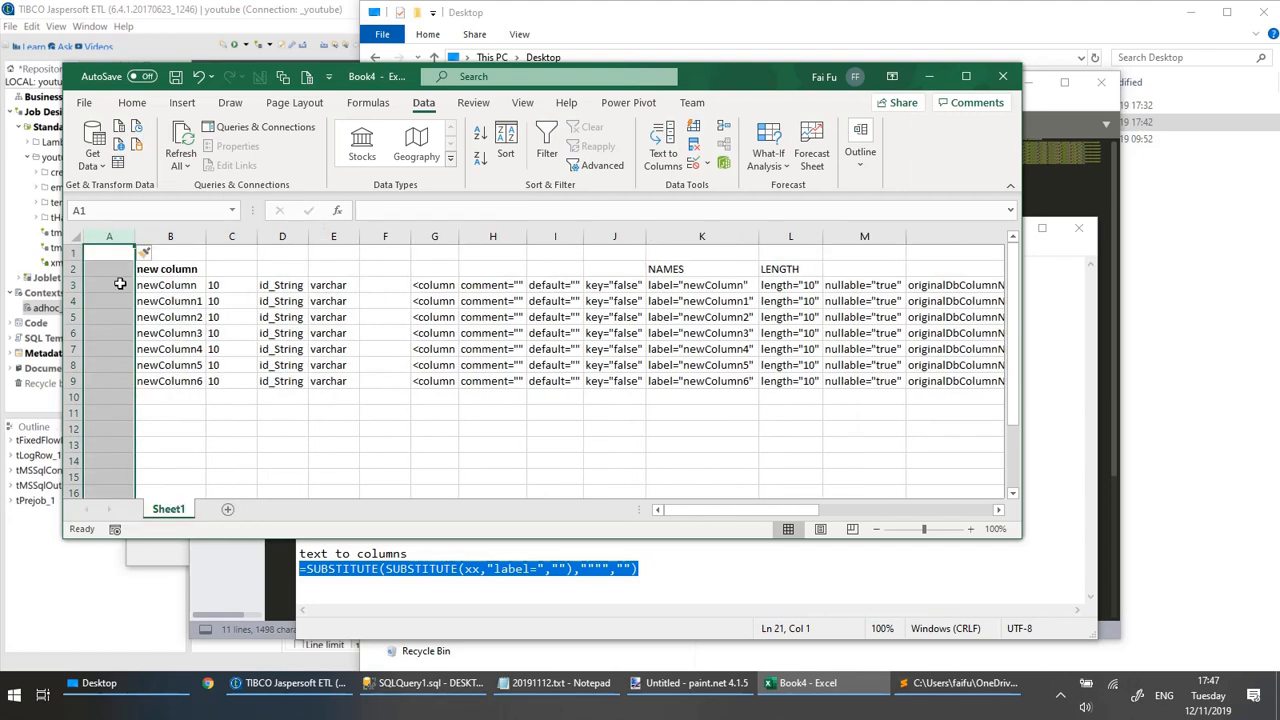
left_click(119, 284)
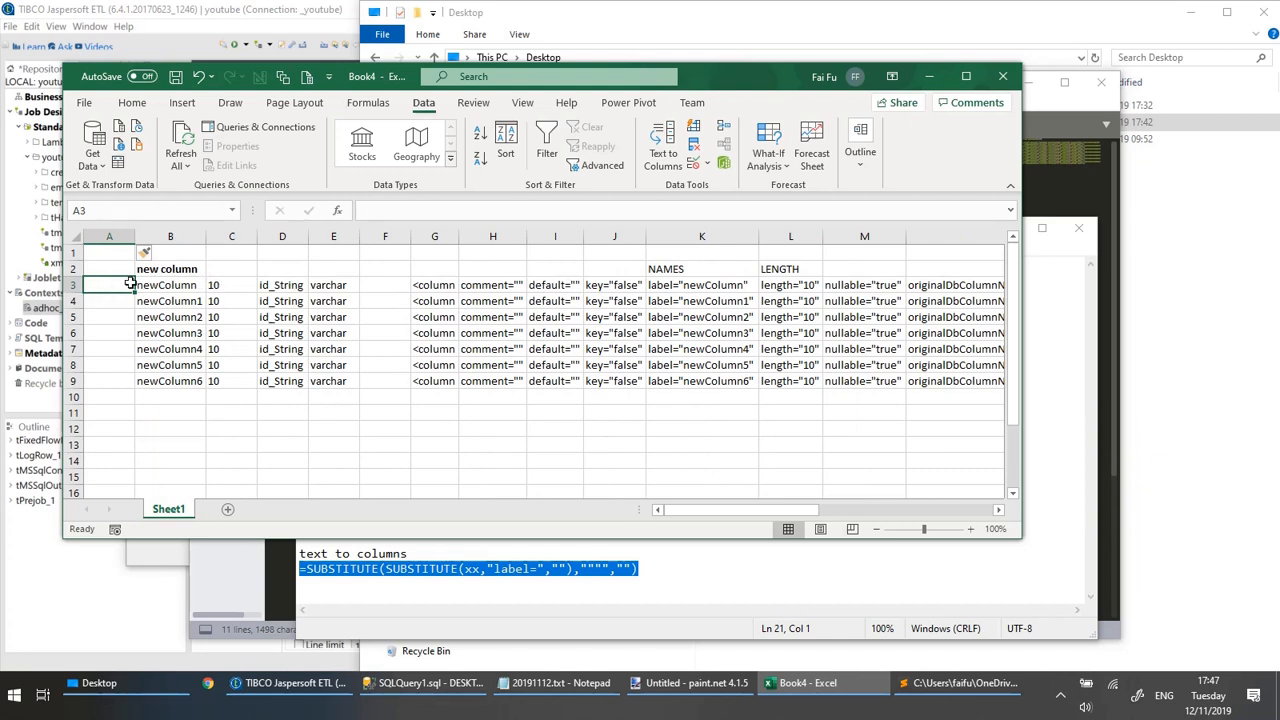
left_click(389, 209)
type("=")
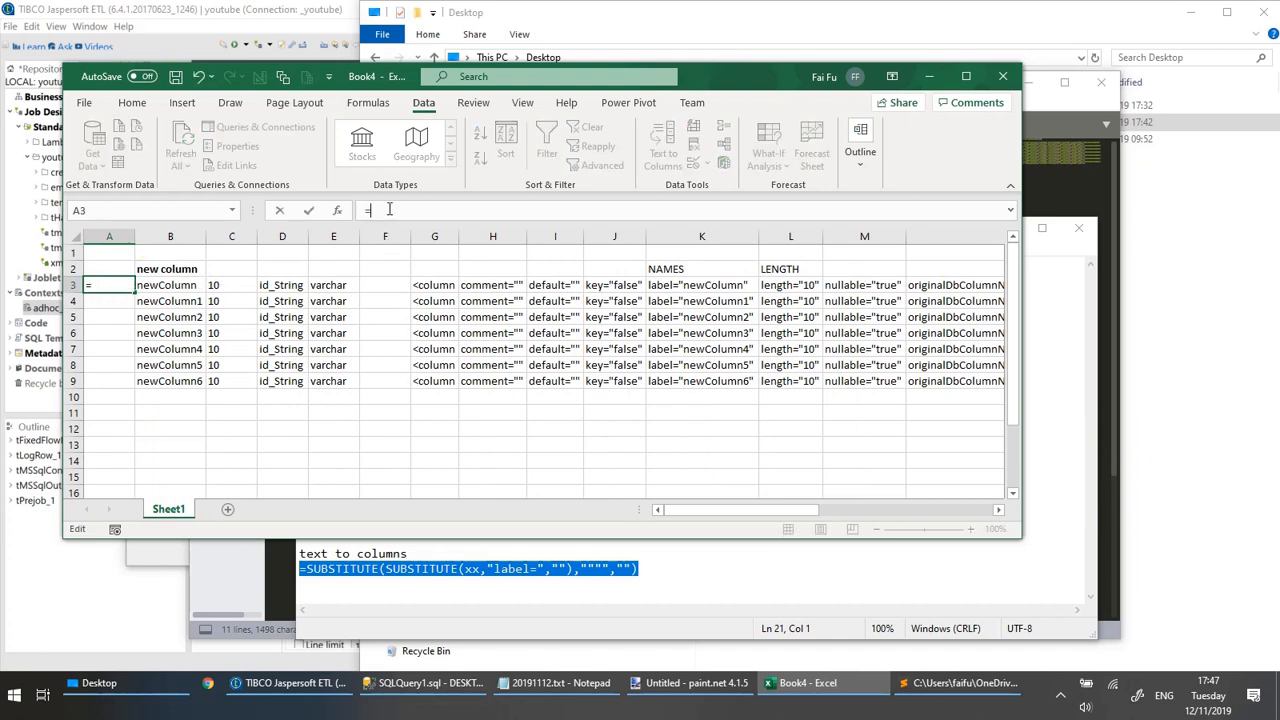
key("Escape")
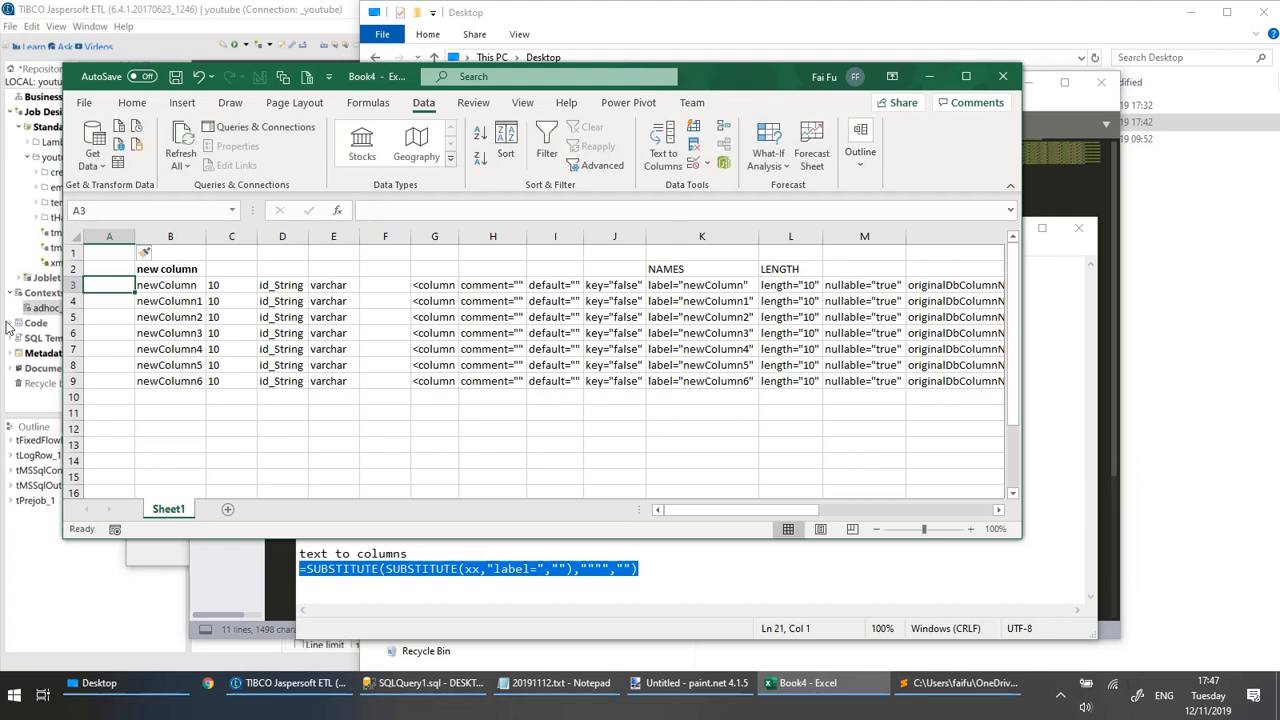
Switch to SQL Server Management Studio and add the line "new_column varchar(10)," inside the parentheses of the create table tbl_adhoc1 statement.
left_click(167, 425)
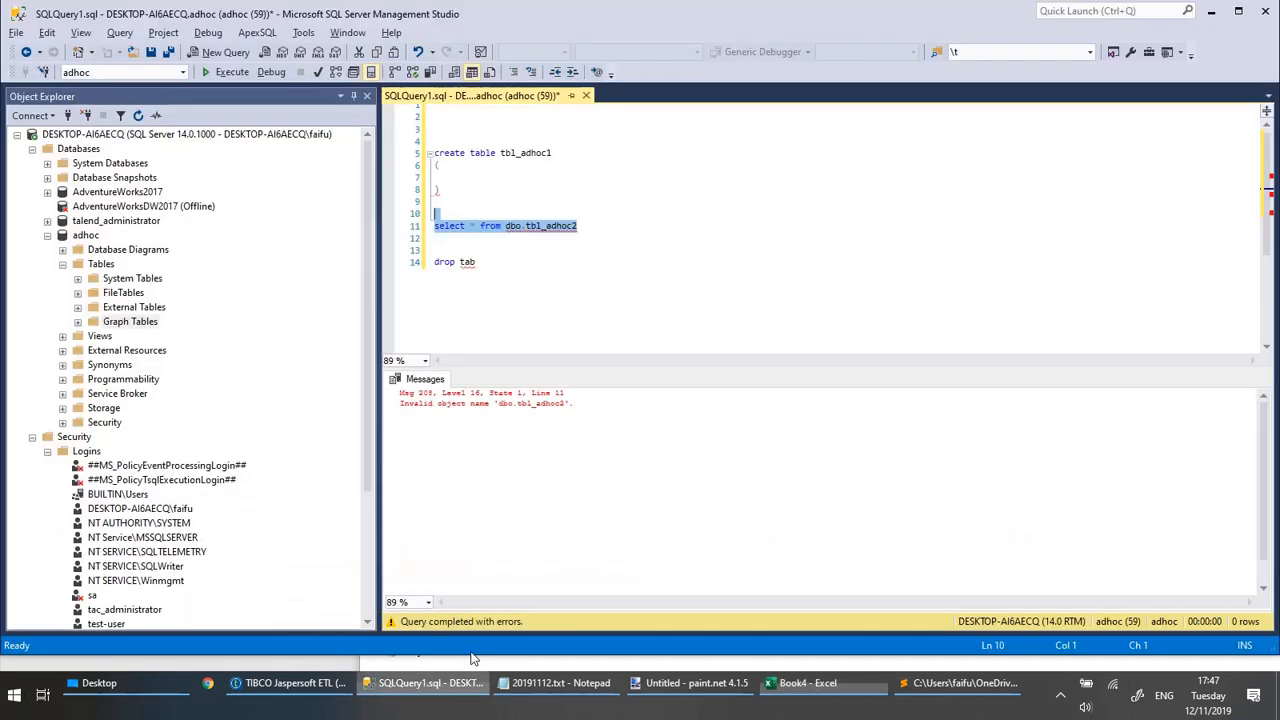
left_click(430, 683)
left_click(520, 189)
left_click(507, 172)
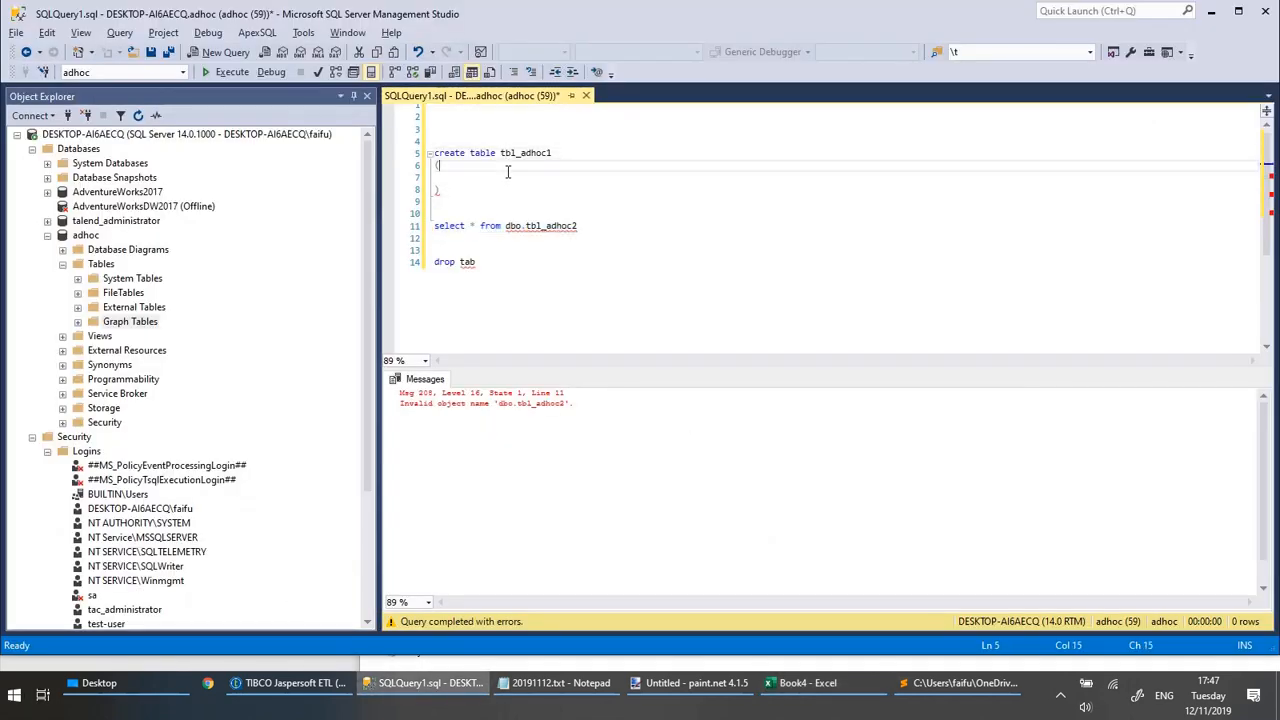
left_click(513, 175)
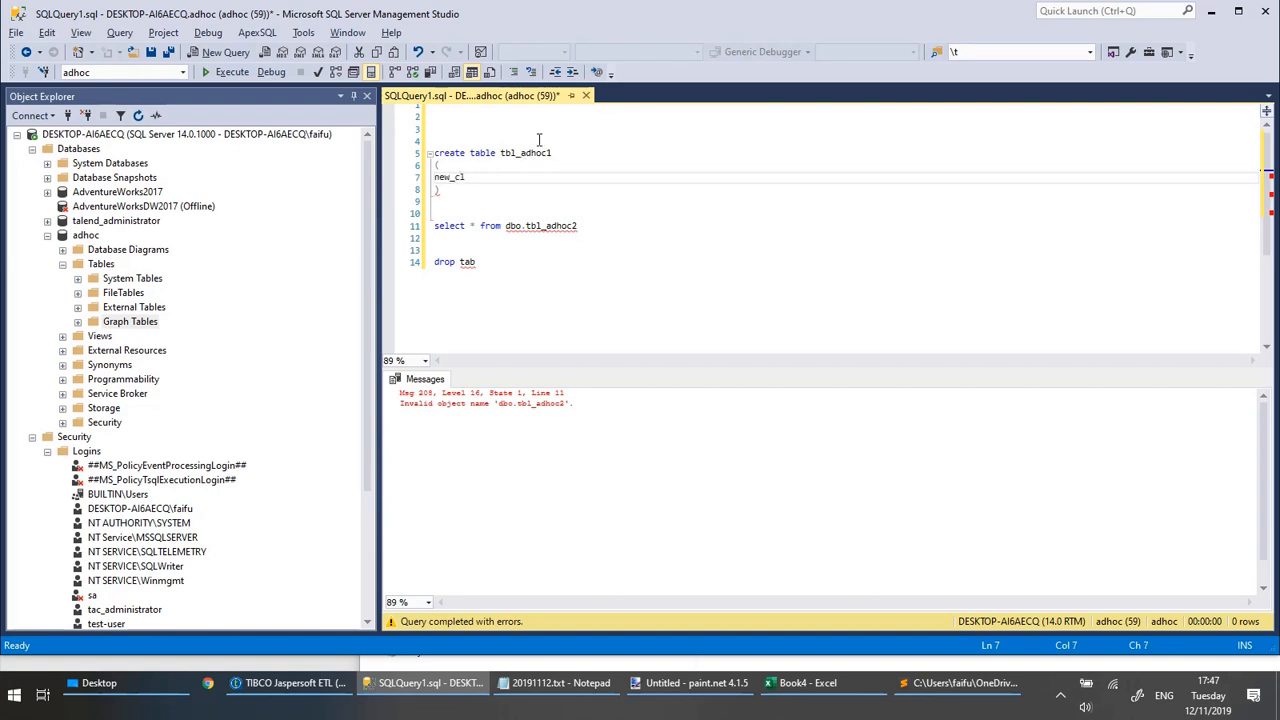
type("new_column varchar(10),")
key("Return")
key("Return")
key("Up")
key("Up")
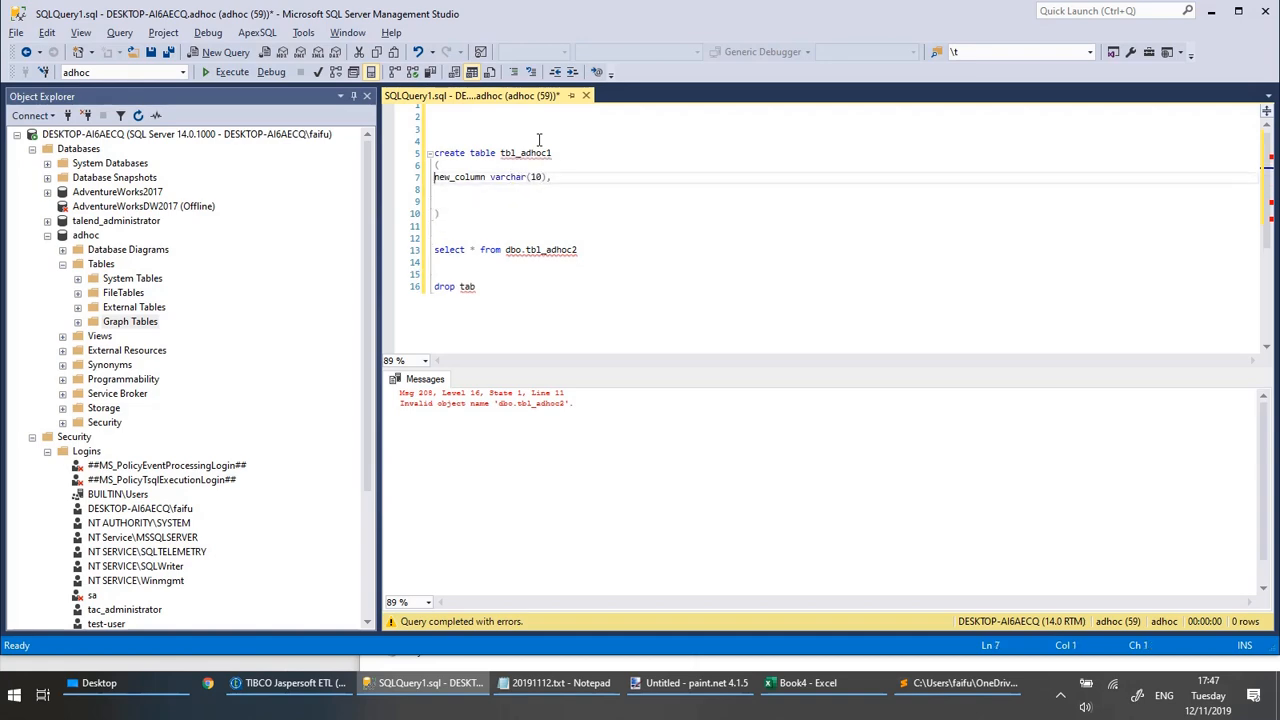
Copy the new_column definition line from the query and paste it into cell B12 of the Excel sheet.
key("shift+Down")
key("ctrl+c")
key("alt+Tab")
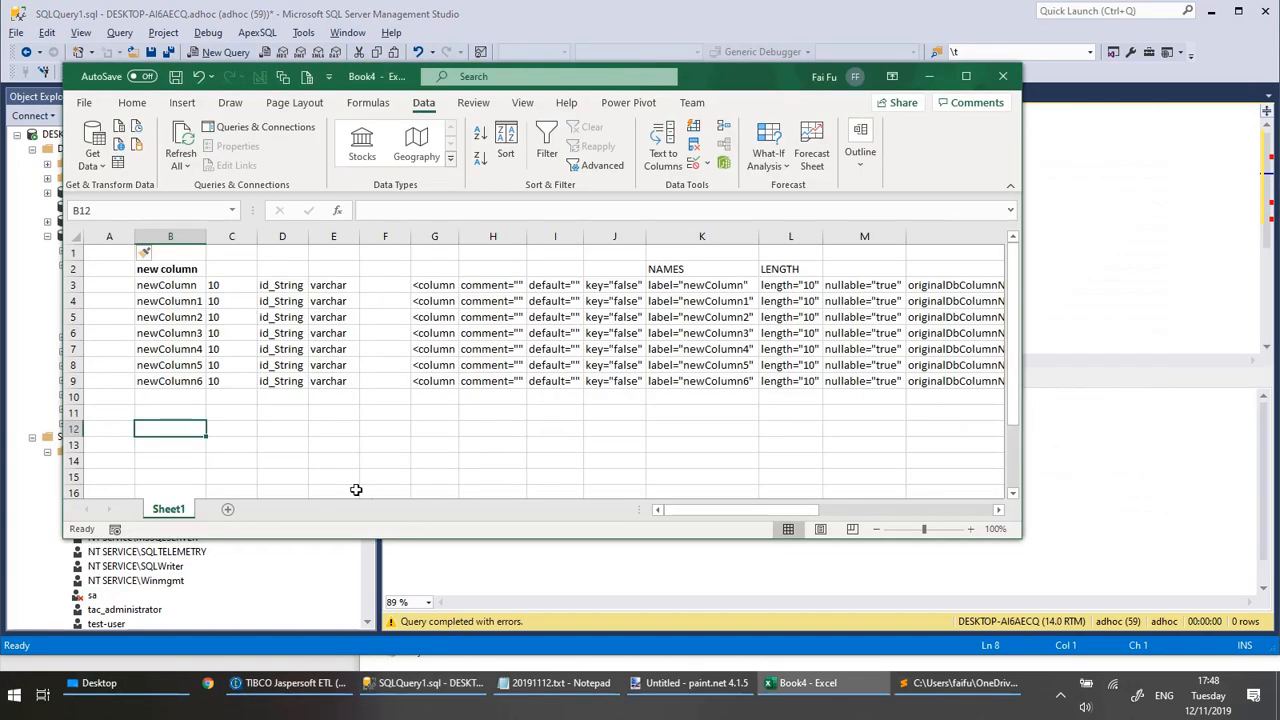
left_click(388, 210)
key("ctrl+v")
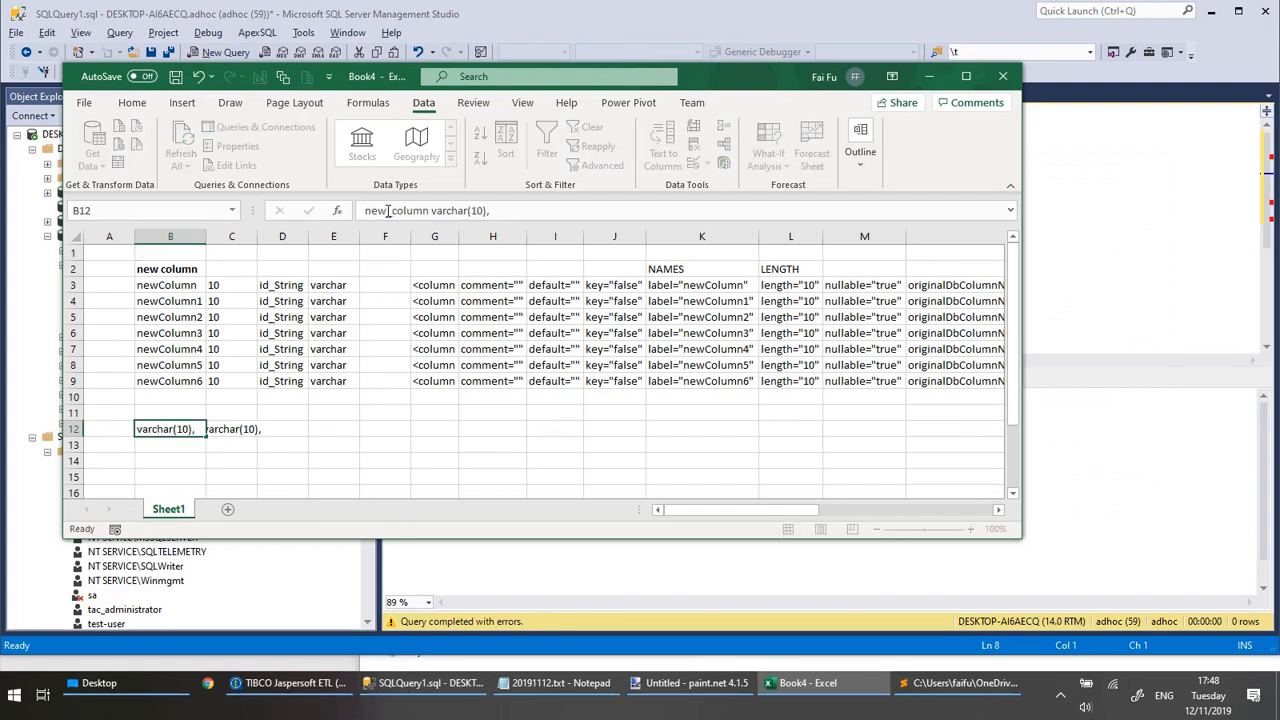
key("Return")
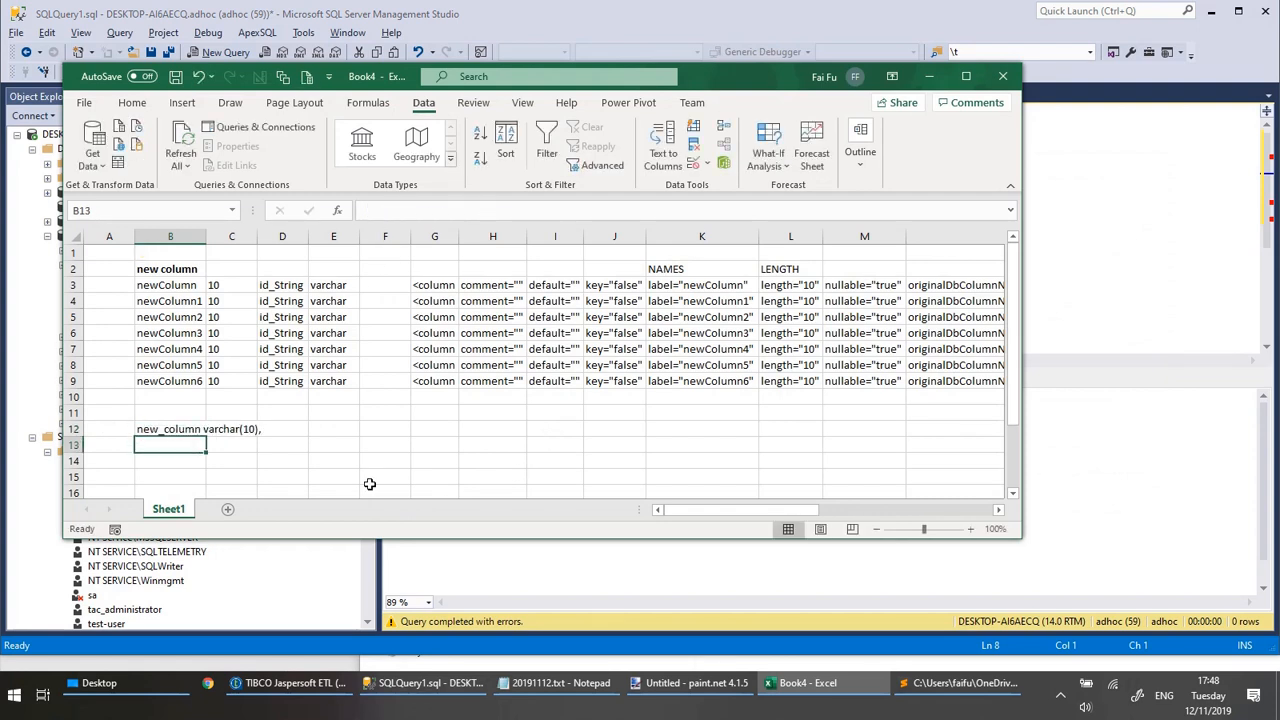
Edit the sample definition in cell B12 to read "newcolumn varchar(10)," without the underscore.
left_click(168, 430)
left_click(393, 211)
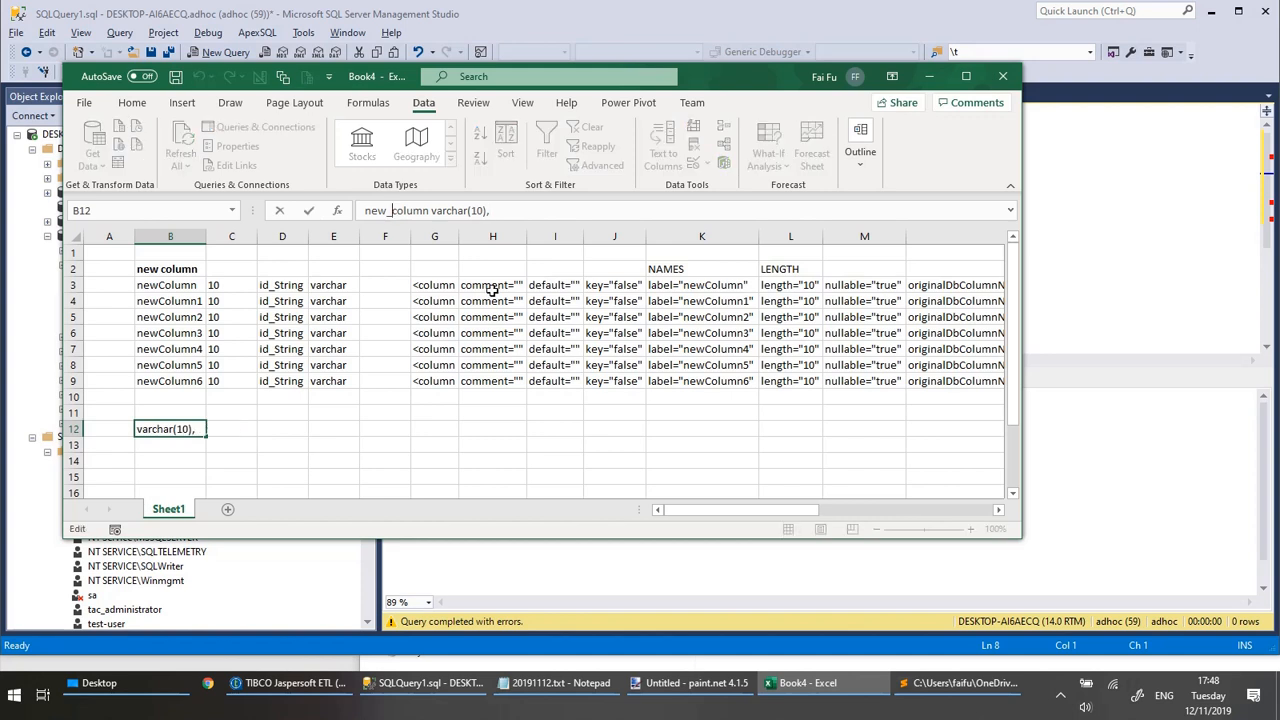
key("BackSpace")
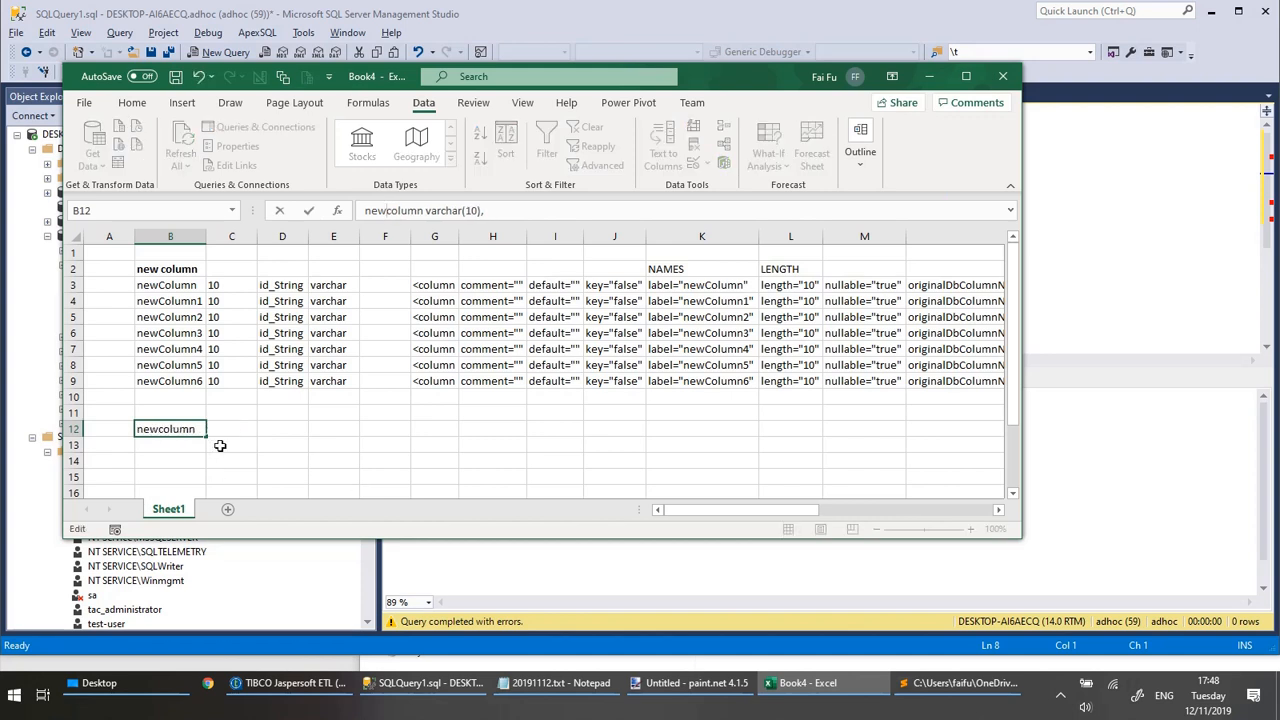
left_click(282, 445)
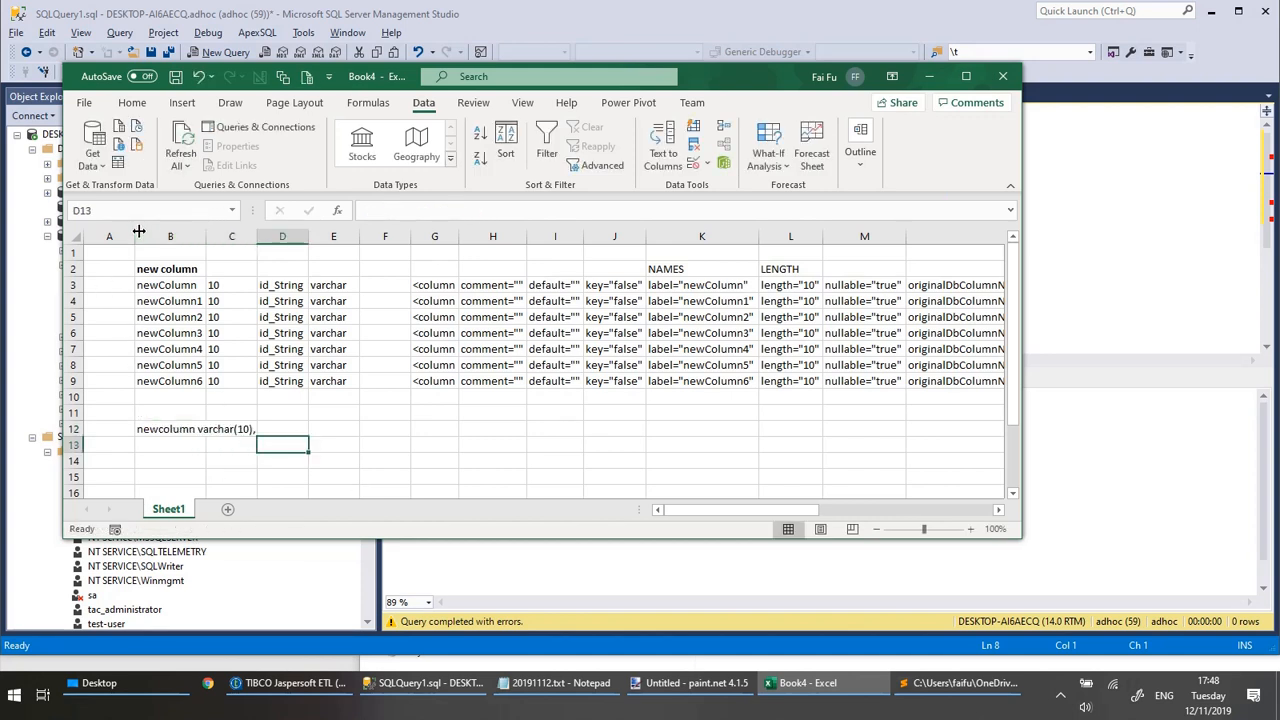
Widen column A and enter the formula =B3&" "&E3&"("&C3&")," in cell A3.
left_click_drag(134, 236, 420, 285)
left_click(411, 286)
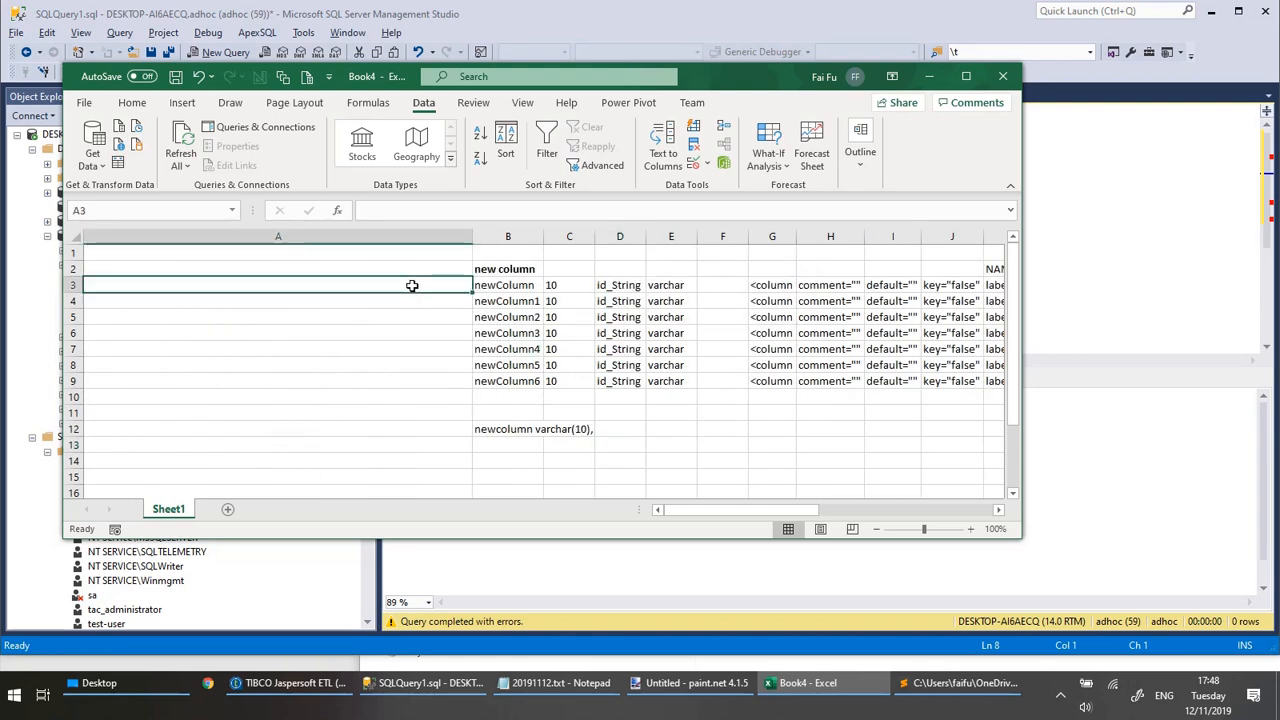
left_click(460, 210)
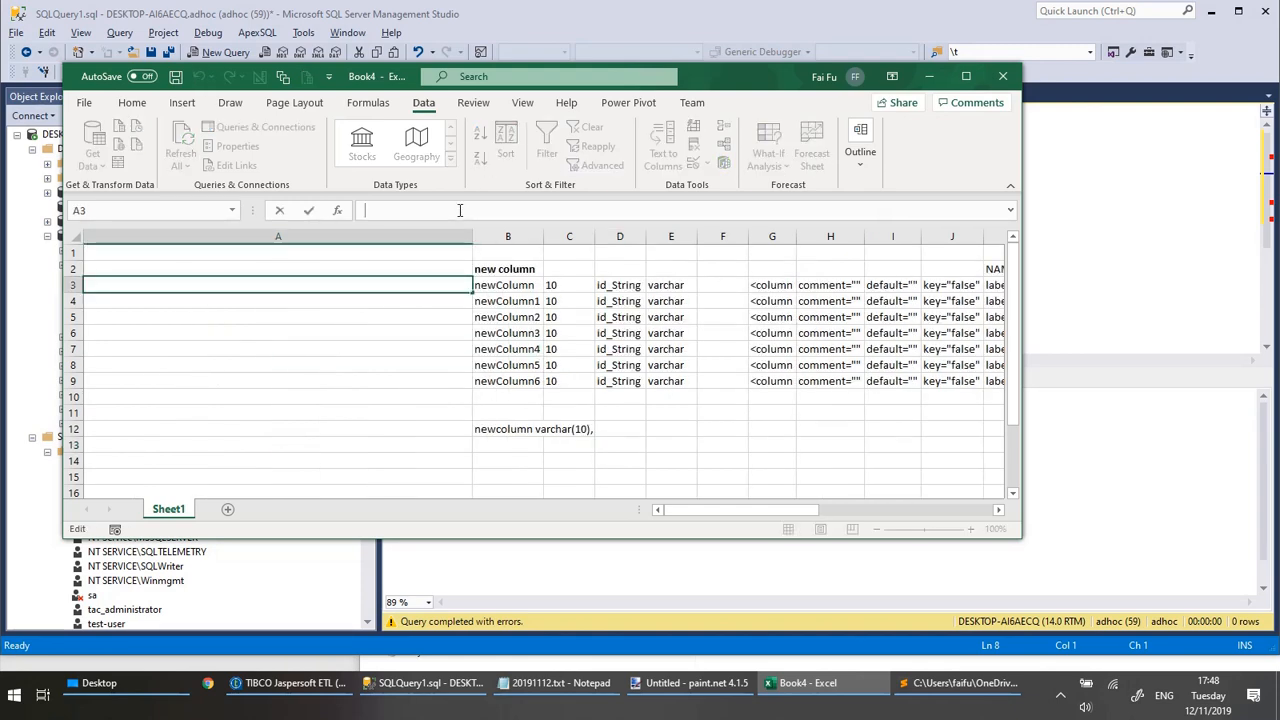
type("=")
left_click(505, 285)
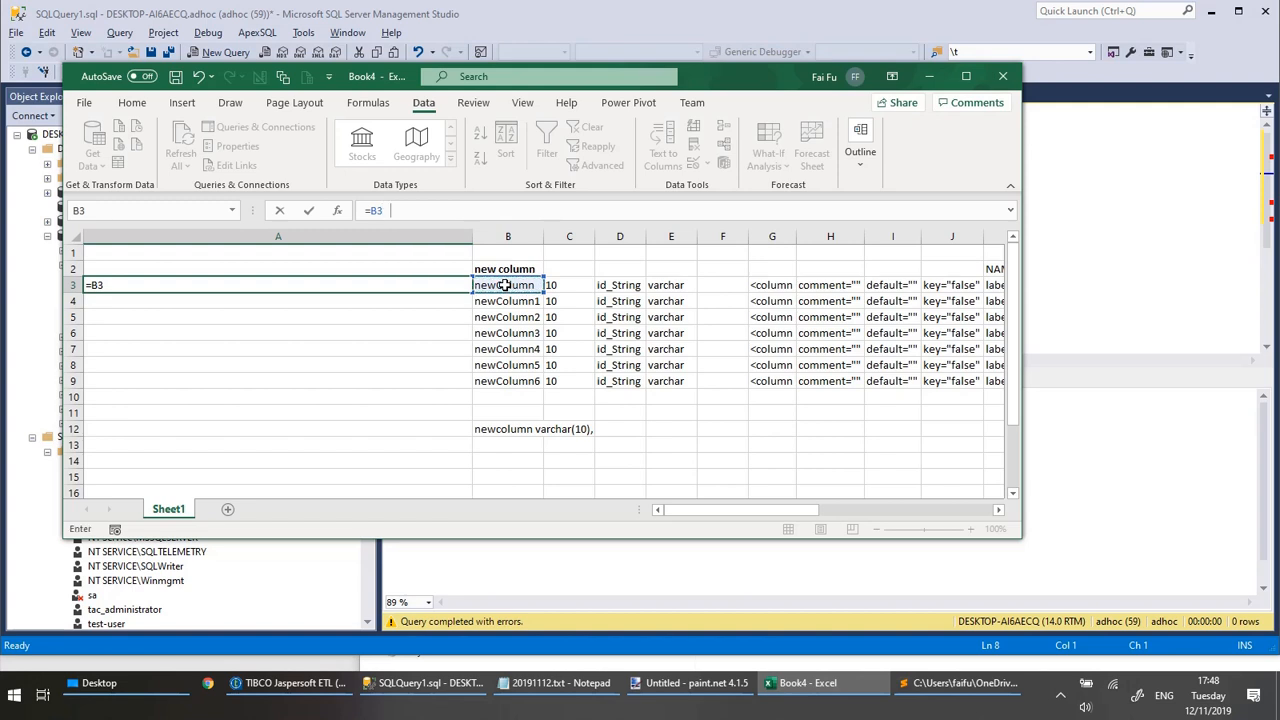
type("&\" \"&")
left_click(672, 287)
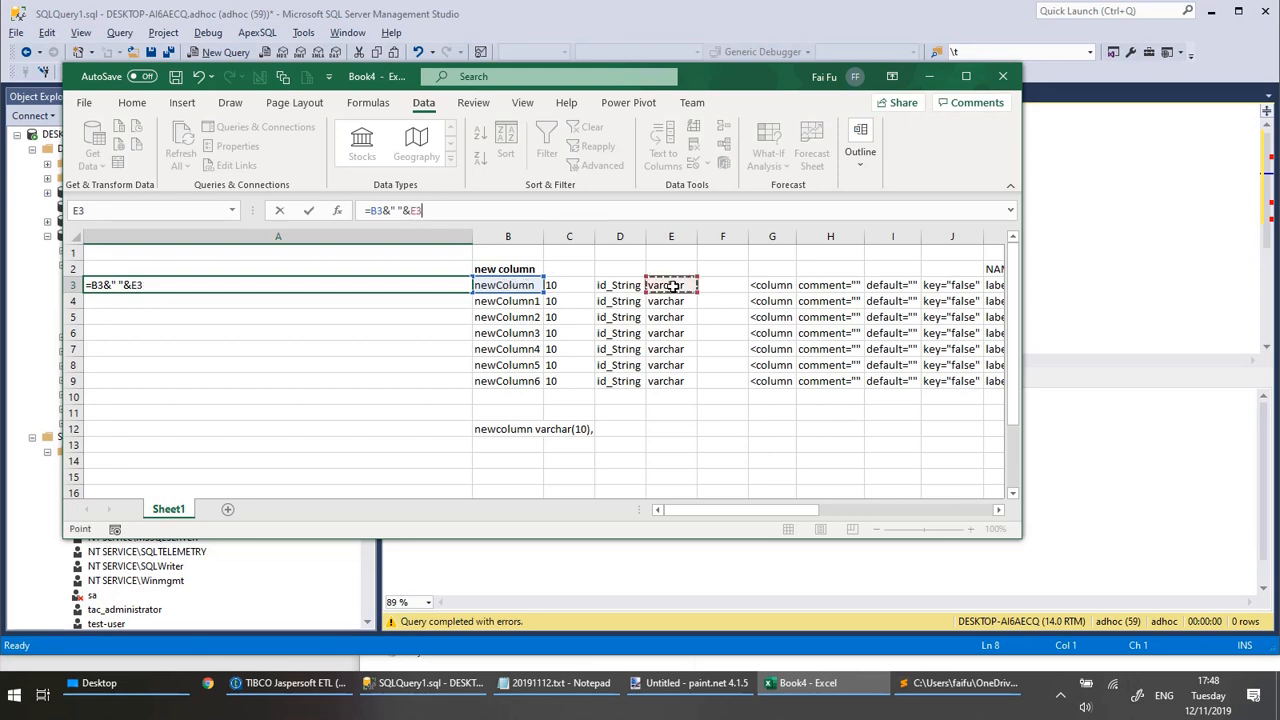
type("&\"(\"&")
left_click(570, 289)
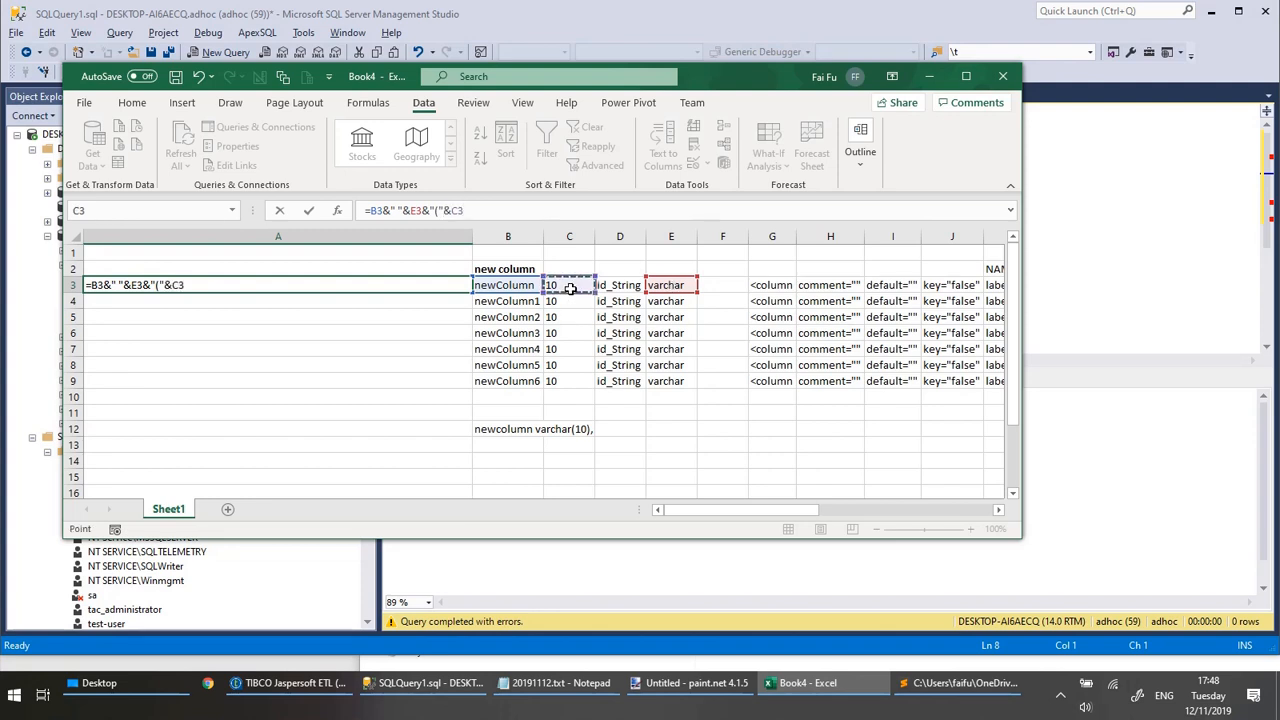
type("&\"),")
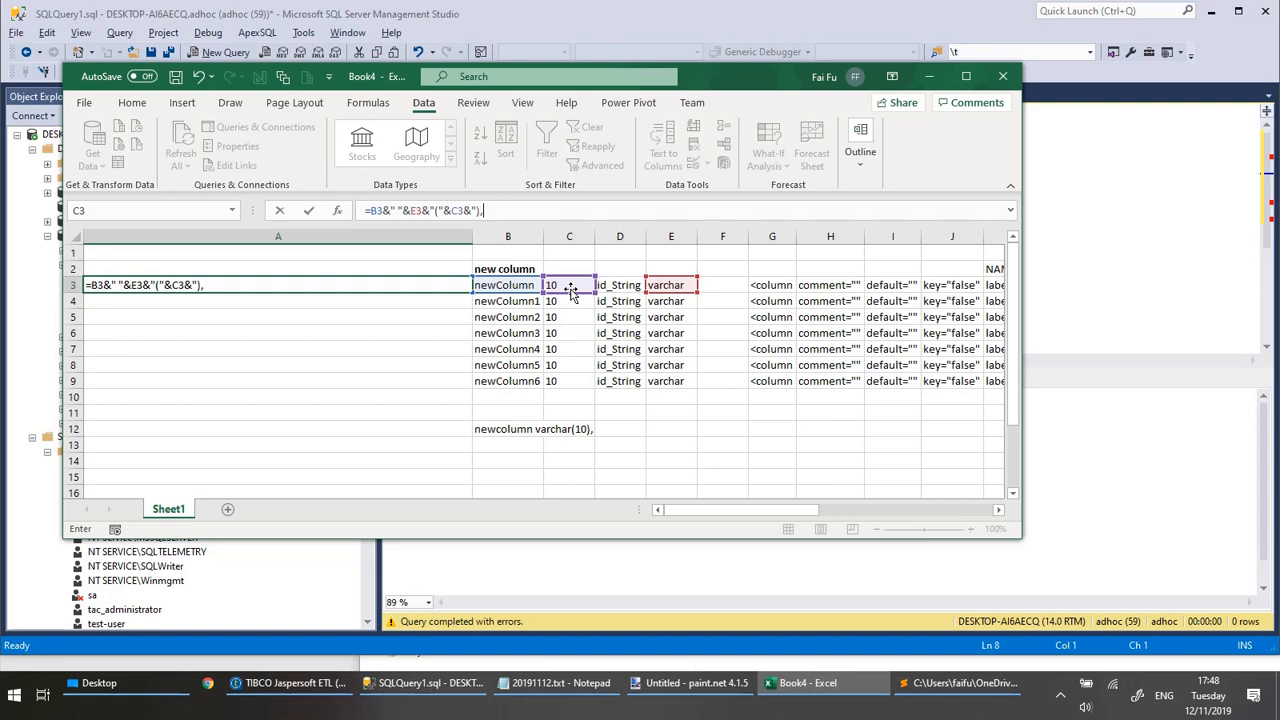
type("\"")
key("Return")
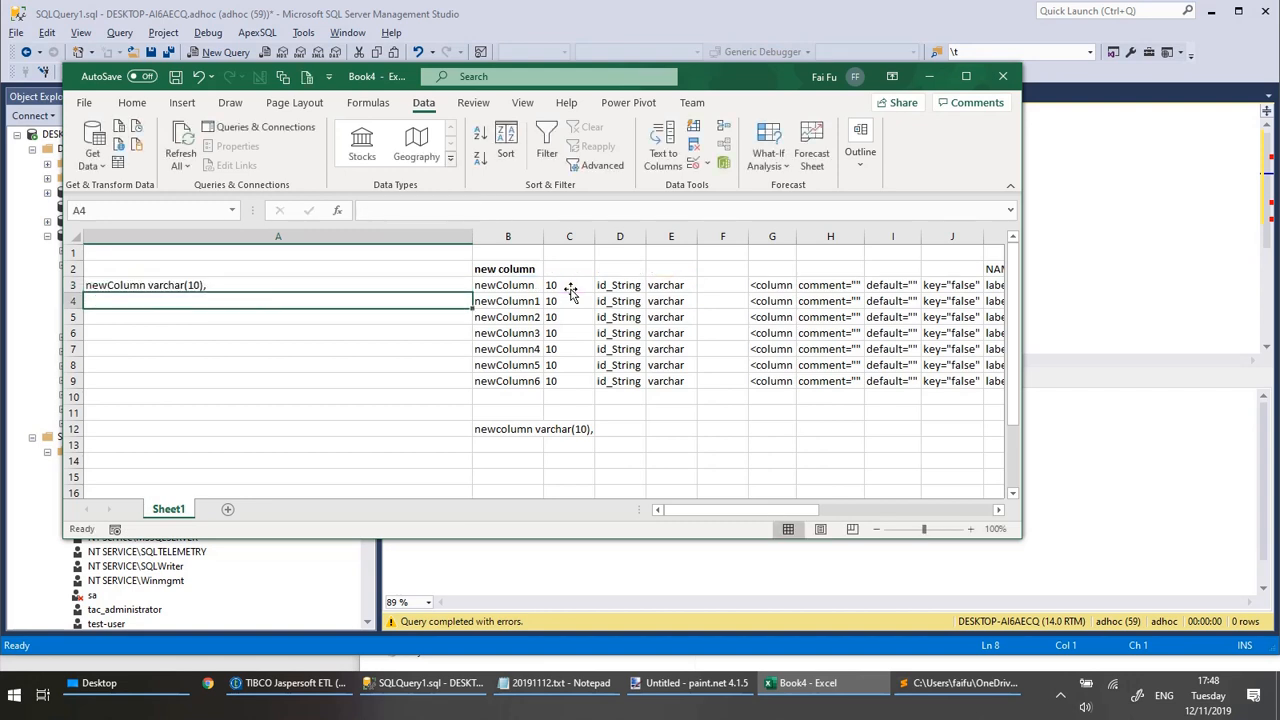
Fill the A3 formula down through A9 and copy the resulting column definitions.
left_click(455, 287)
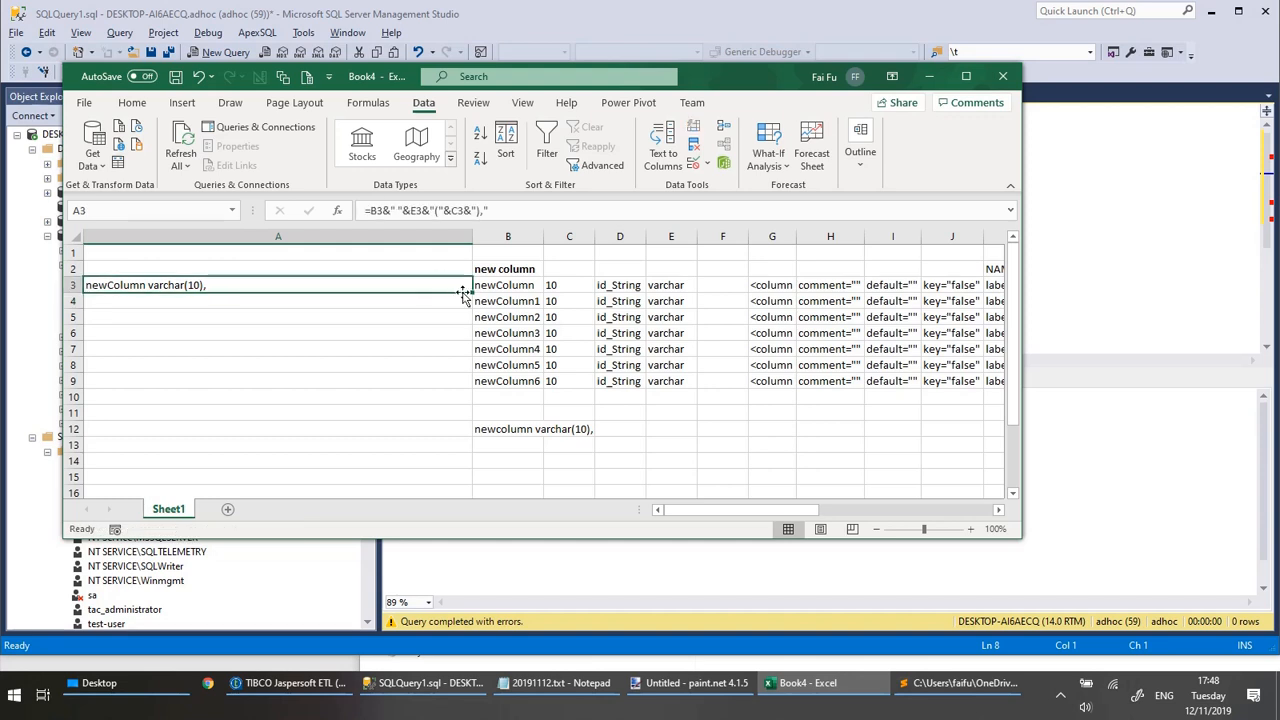
left_click_drag(487, 396, 478, 385)
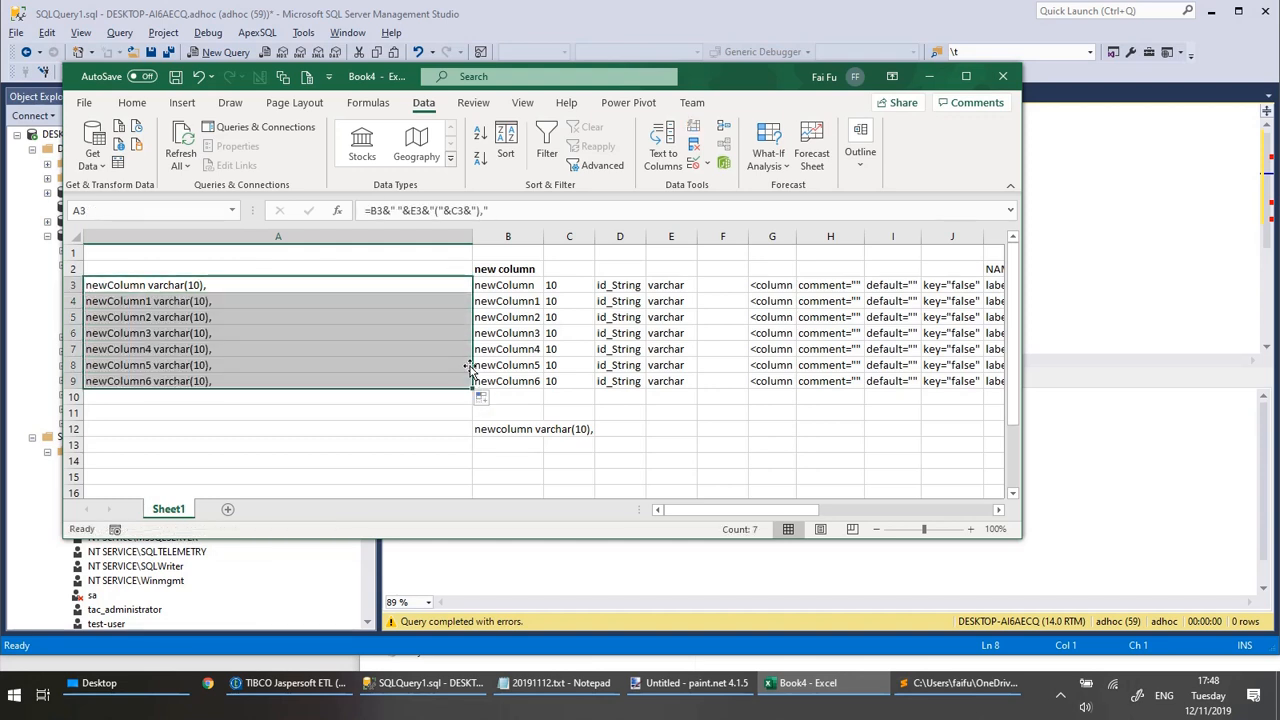
key("ctrl+c")
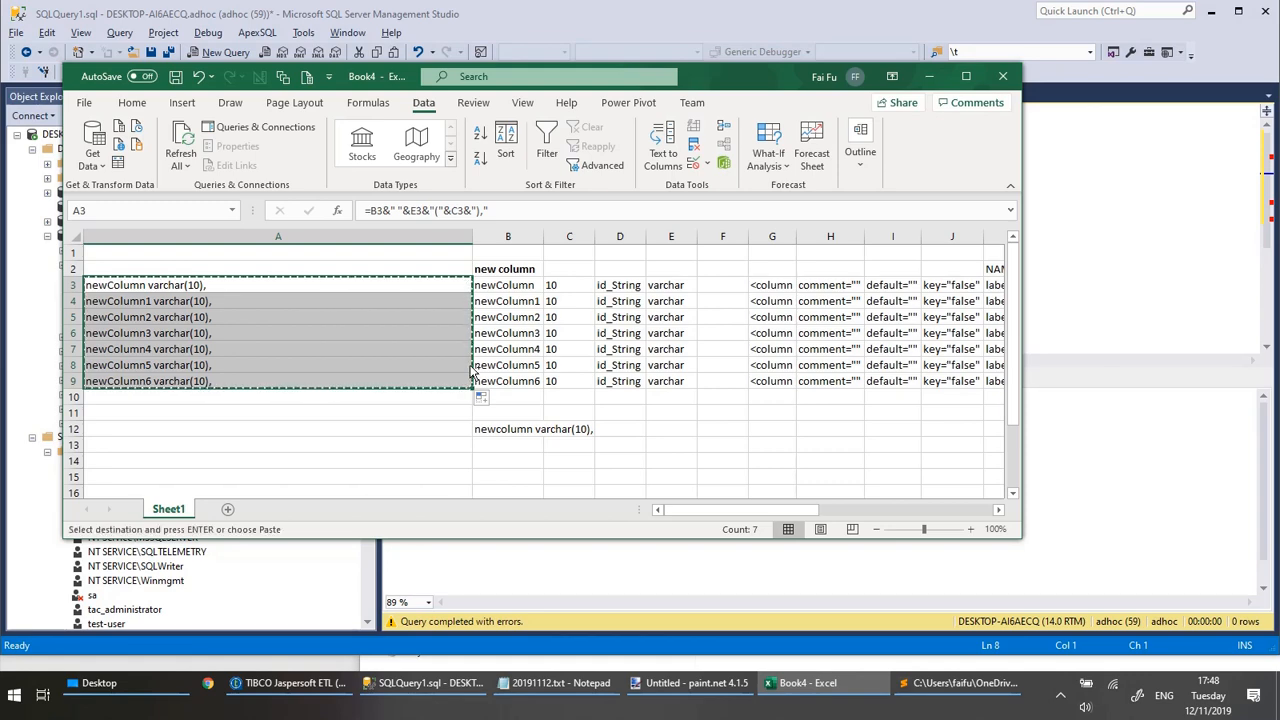
Switch to SQL Server Management Studio and paste the copied column definitions over the new_column line in the create table statement.
left_click(1101, 139)
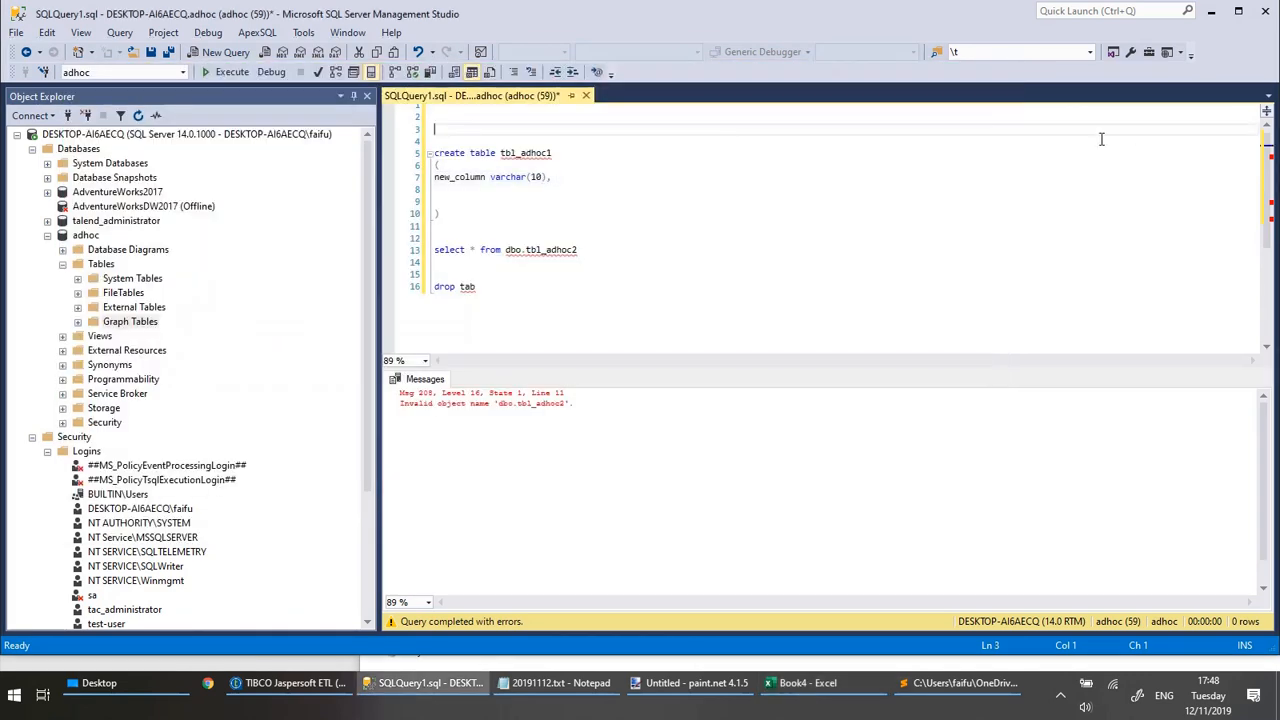
left_click(431, 177)
key("ctrl+v")
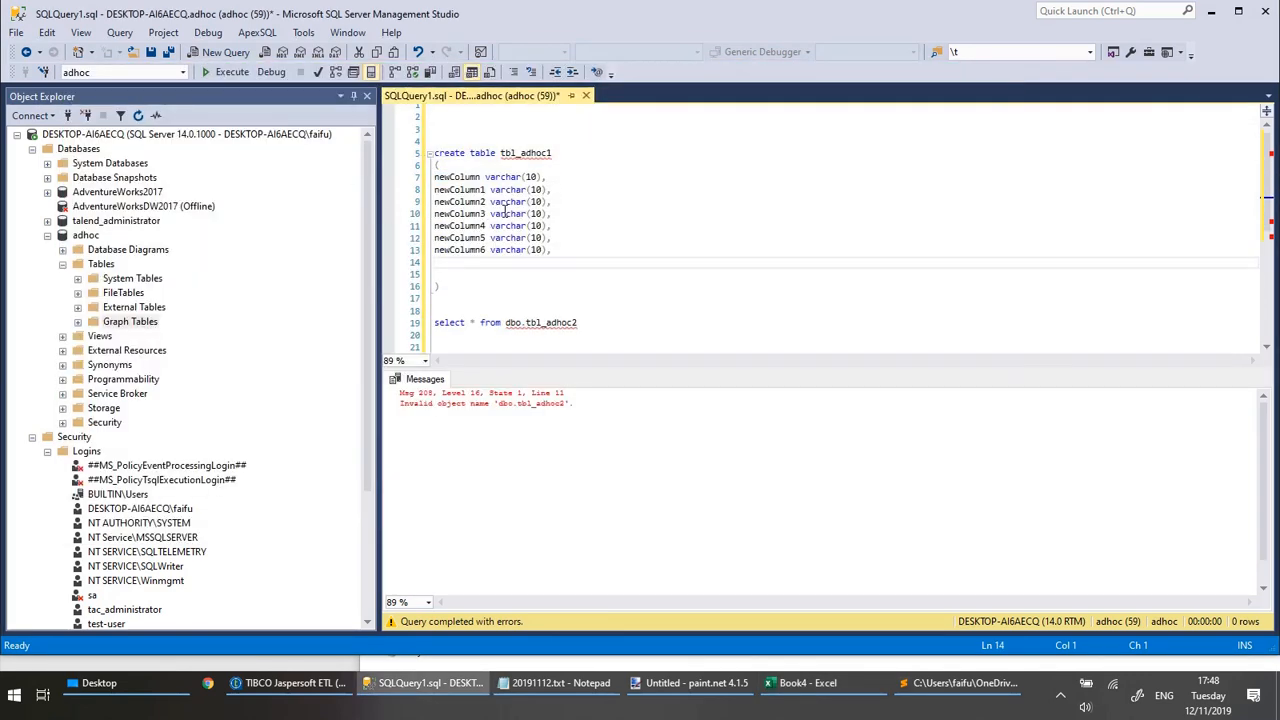
Remove the trailing comma after newColumn6 varchar(10) and put the closing parenthesis on its own line, with blank lines below it.
key("Delete")
key("Delete")
key("BackSpace")
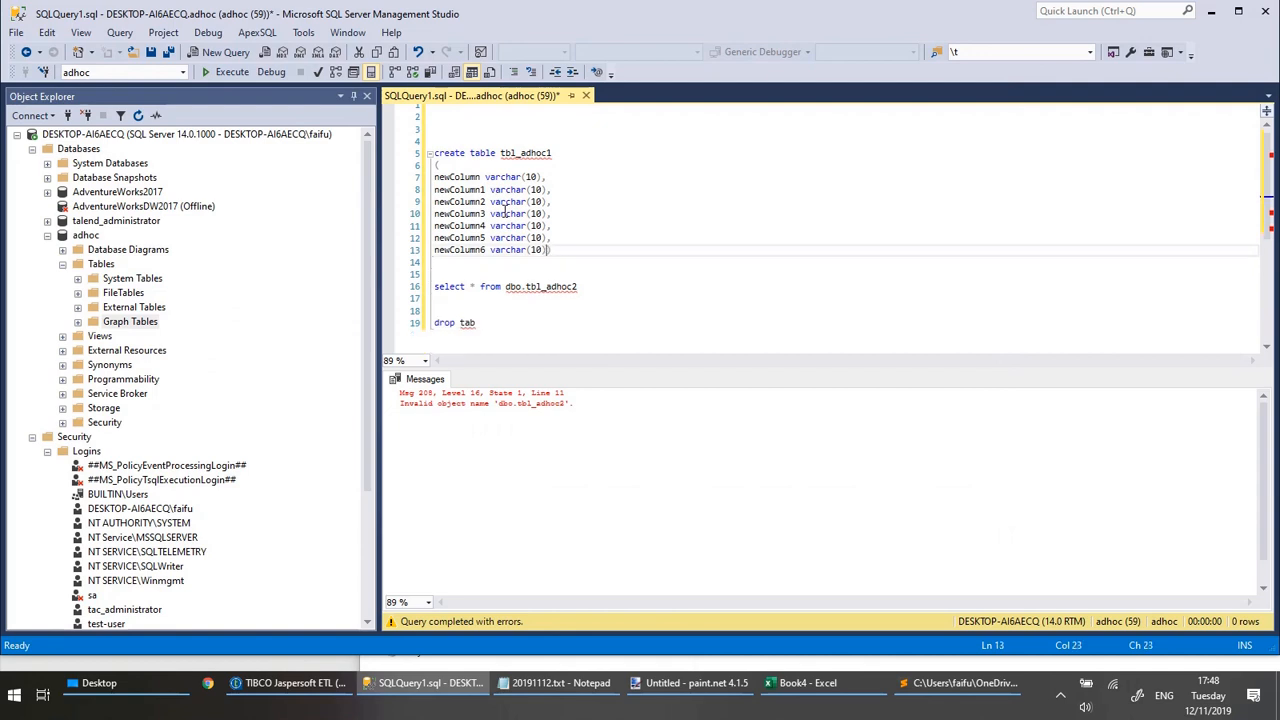
key("Return")
key("End")
key("Return")
key("Return")
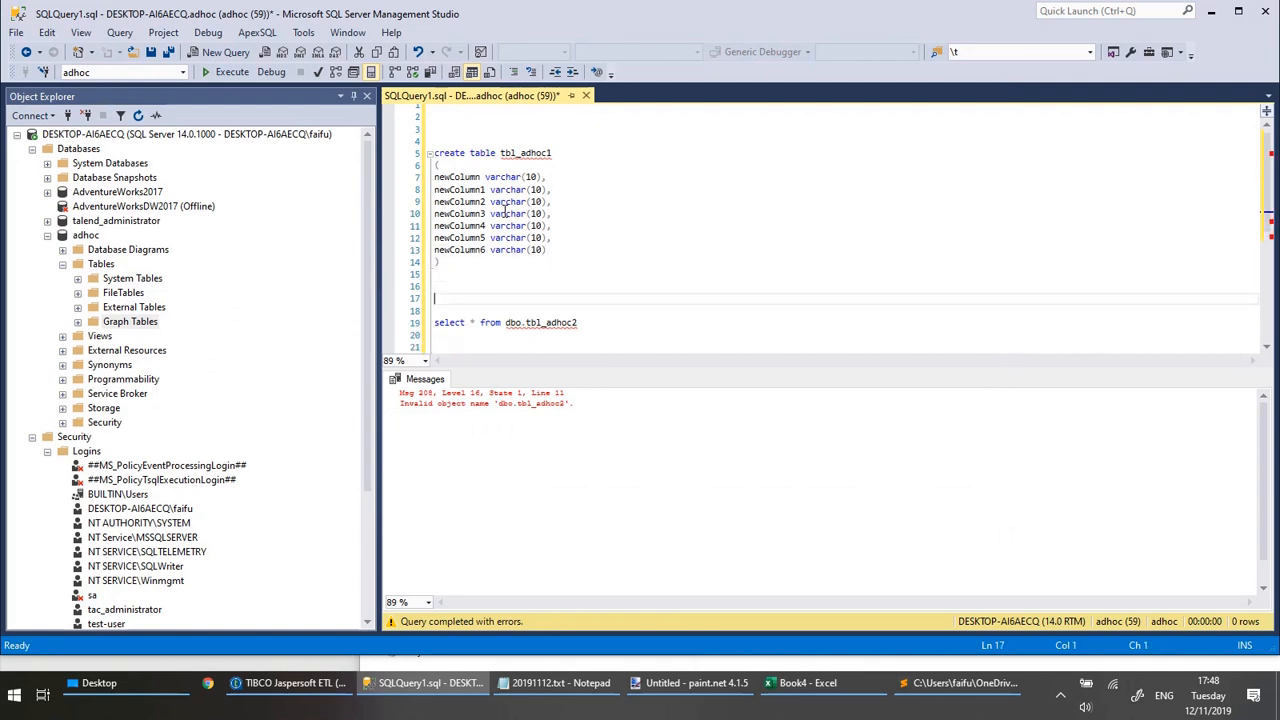
key("Up")
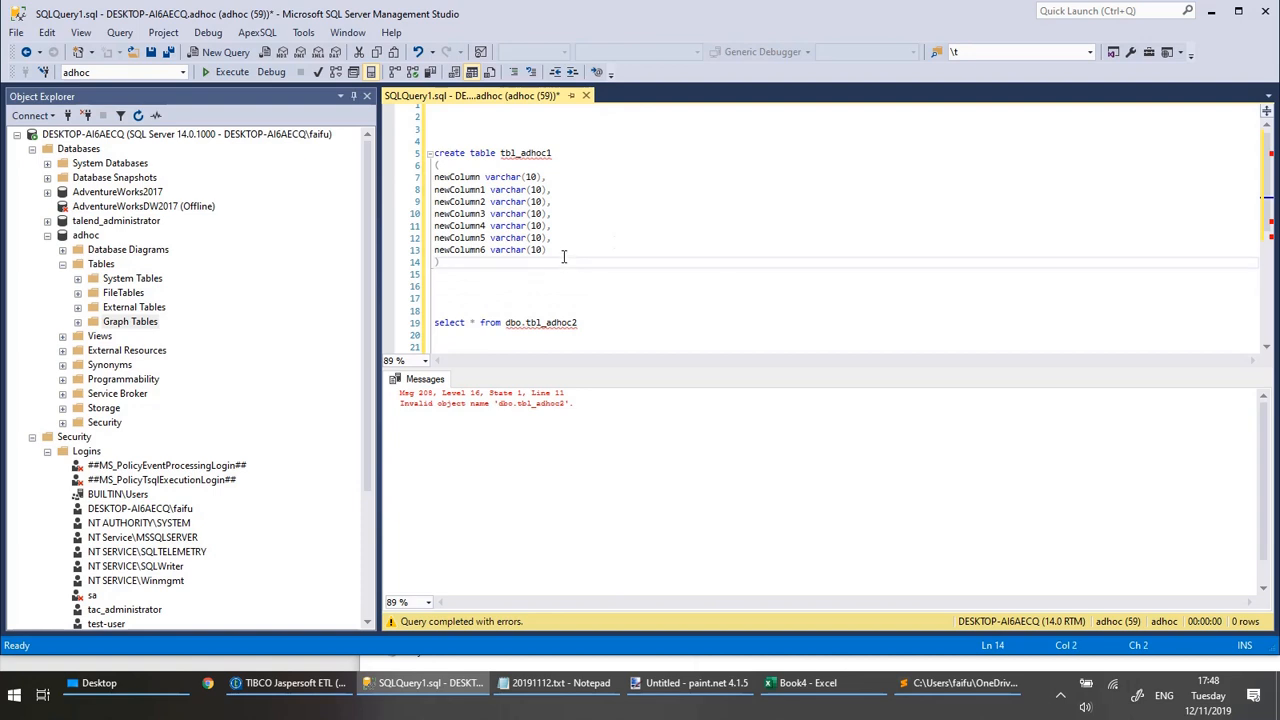
left_click(563, 254)
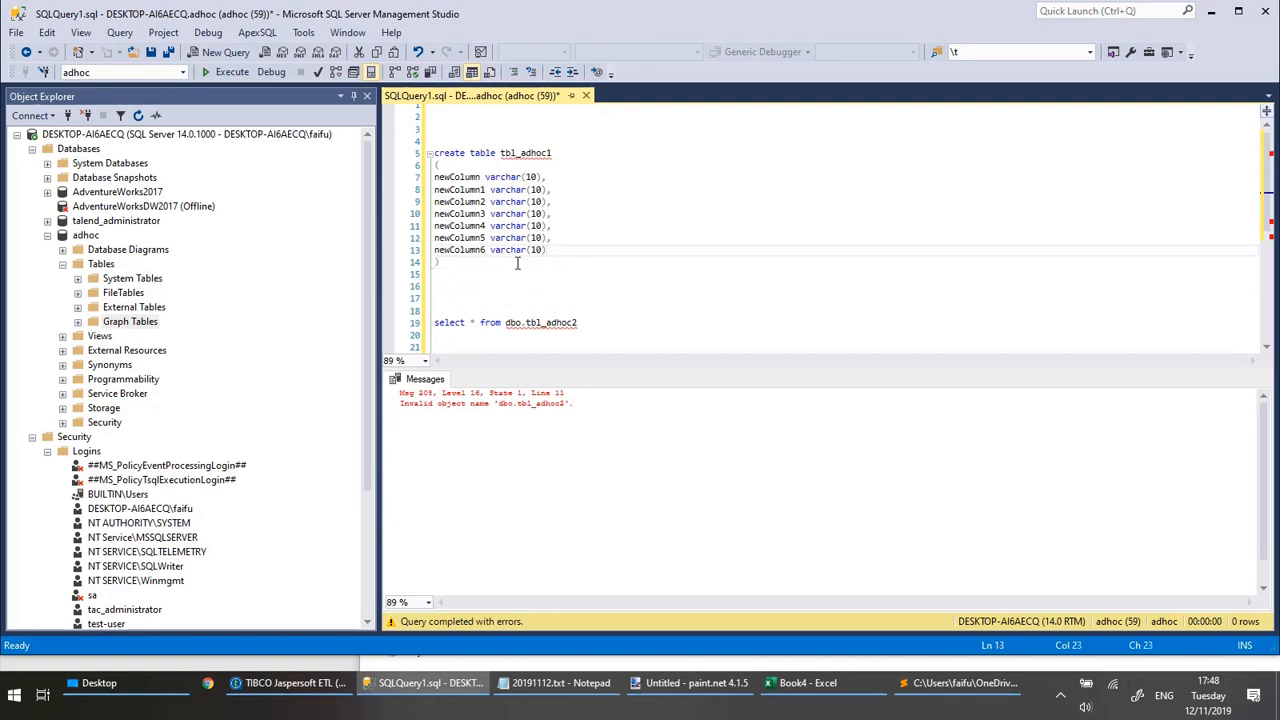
Rename the table in the create statement to tbl_adhoc2 and execute only that statement.
left_click(558, 150)
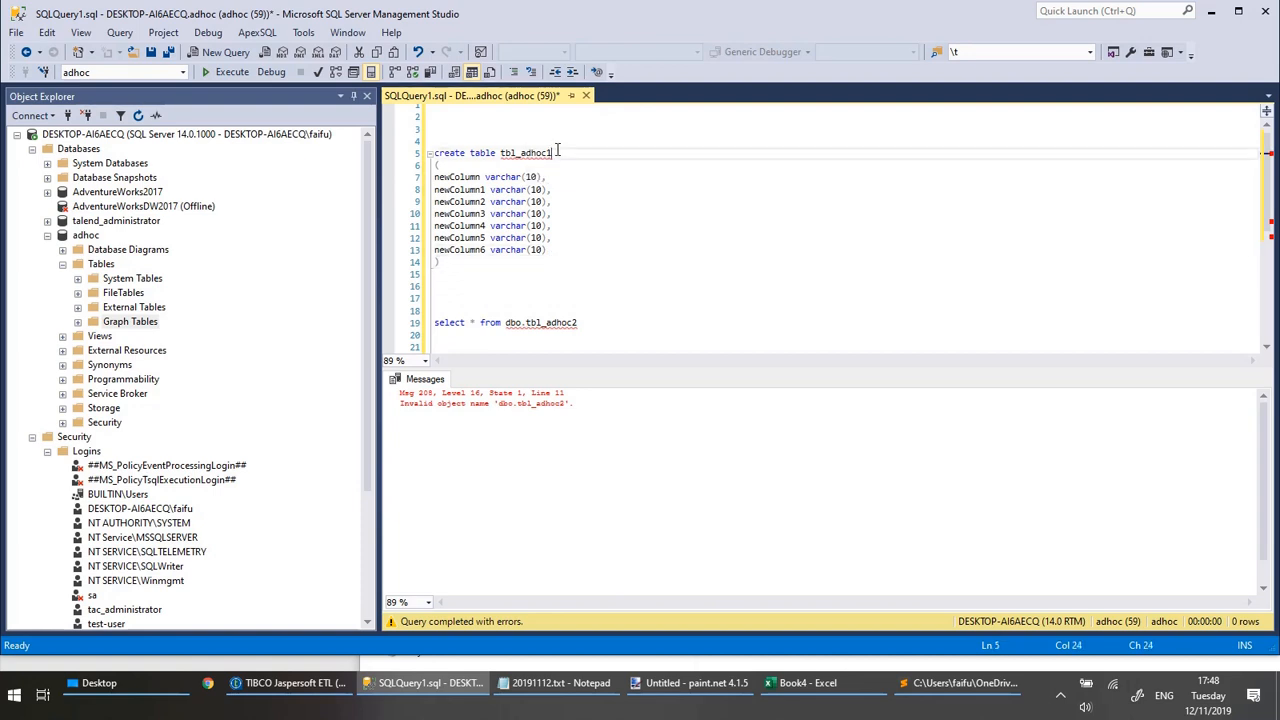
left_click_drag(466, 264, 415, 145)
key("F5")
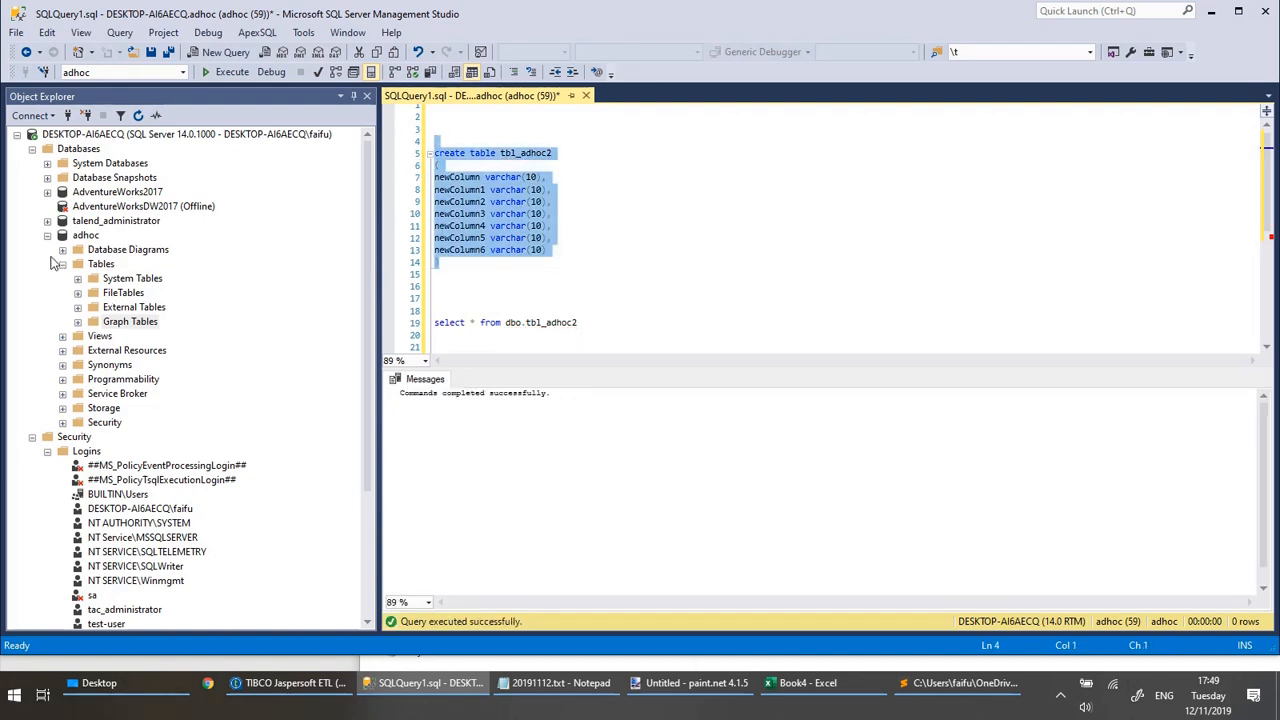
Refresh the Tables folder of the adhoc database and select dbo.tbl_adhoc2.
left_click(101, 265)
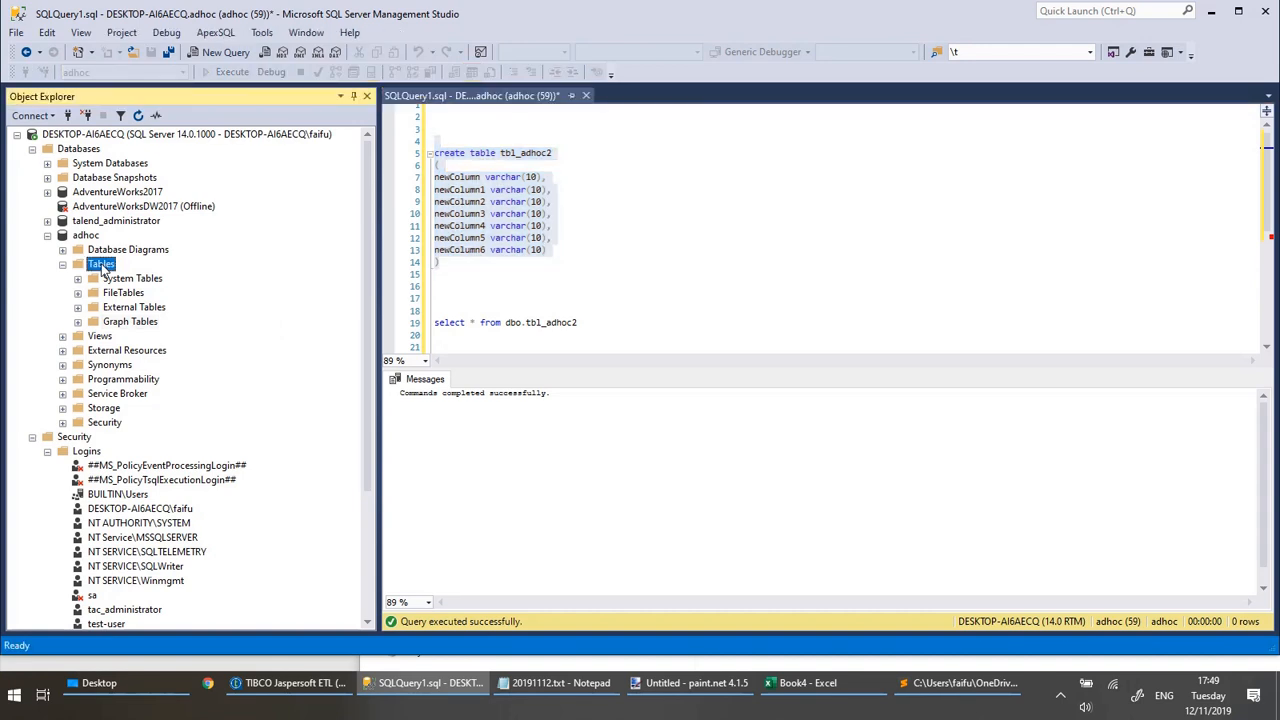
key("F5")
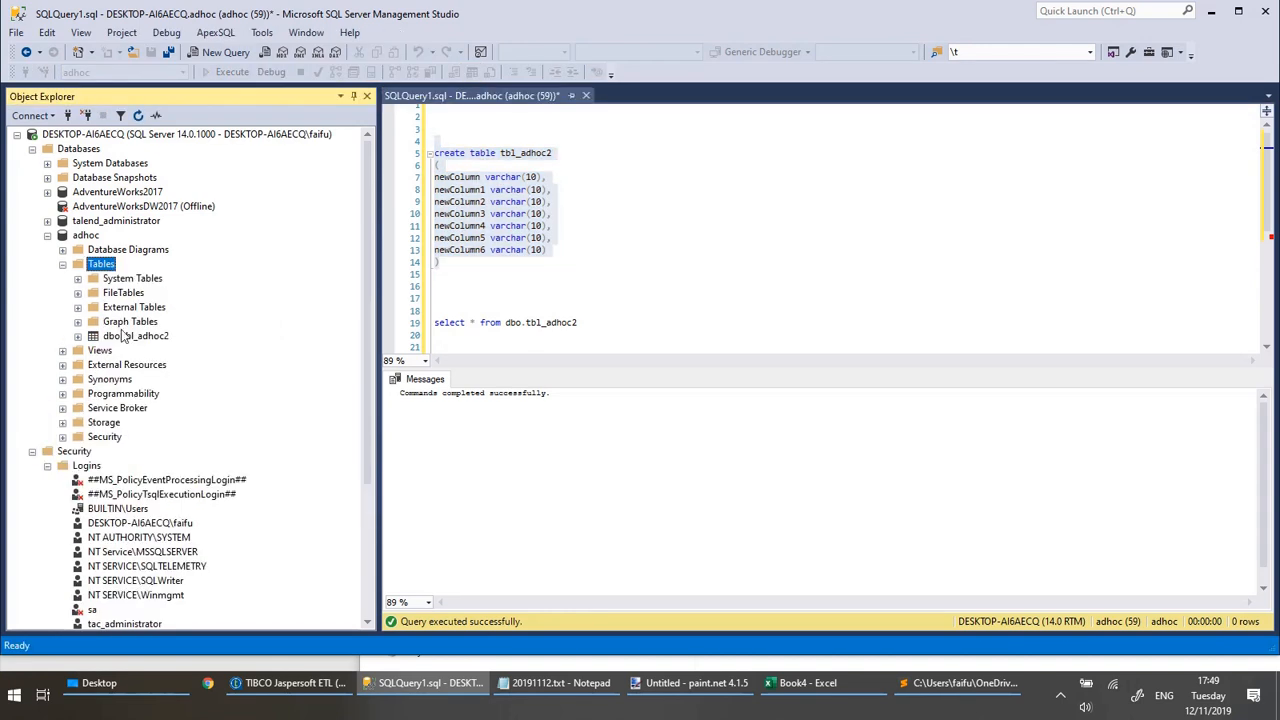
left_click(130, 335)
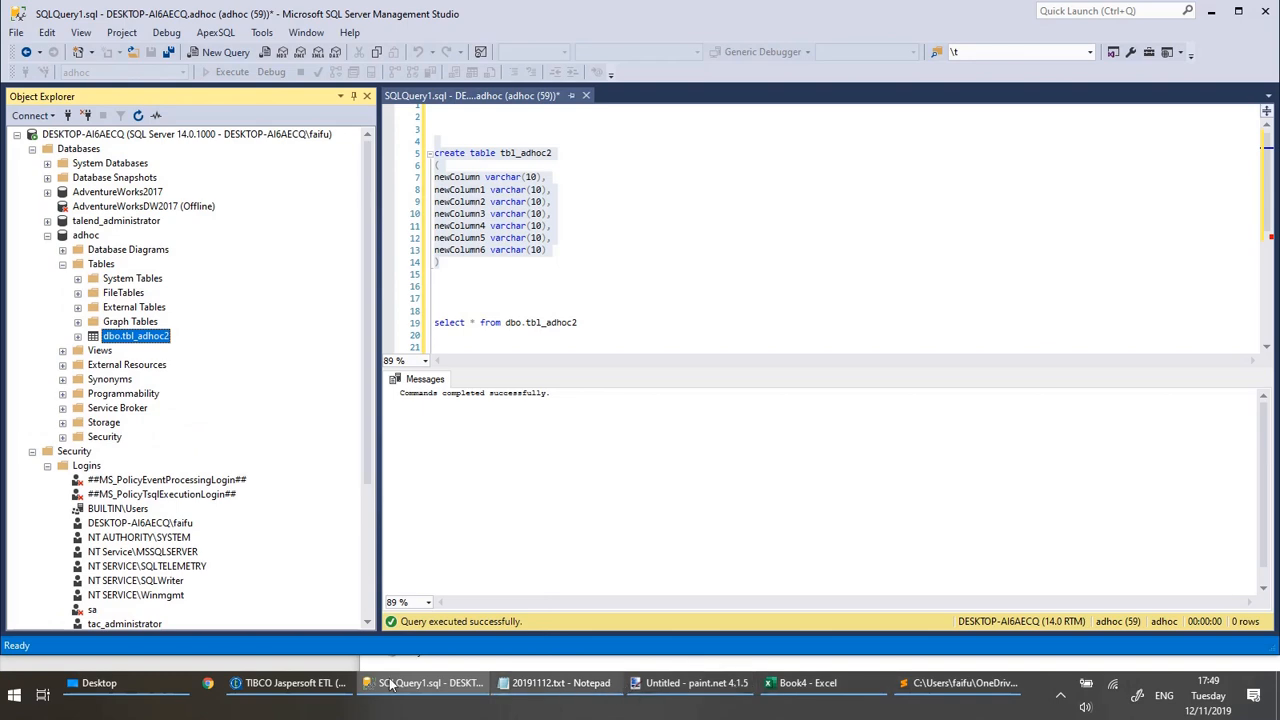
Switch to TIBCO Jaspersoft ETL, review the tMSSqlOutput_1 basic settings and run the xml_to_create_table job.
left_click(295, 684)
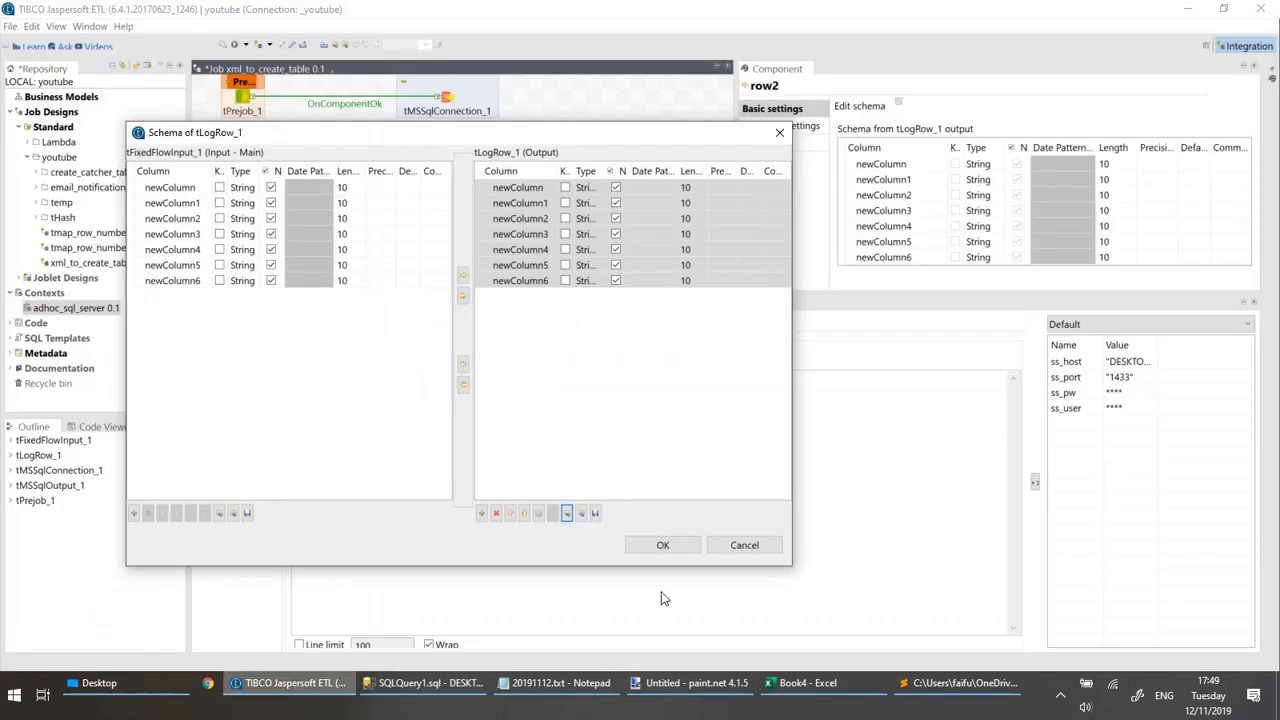
left_click(785, 133)
left_click(450, 158)
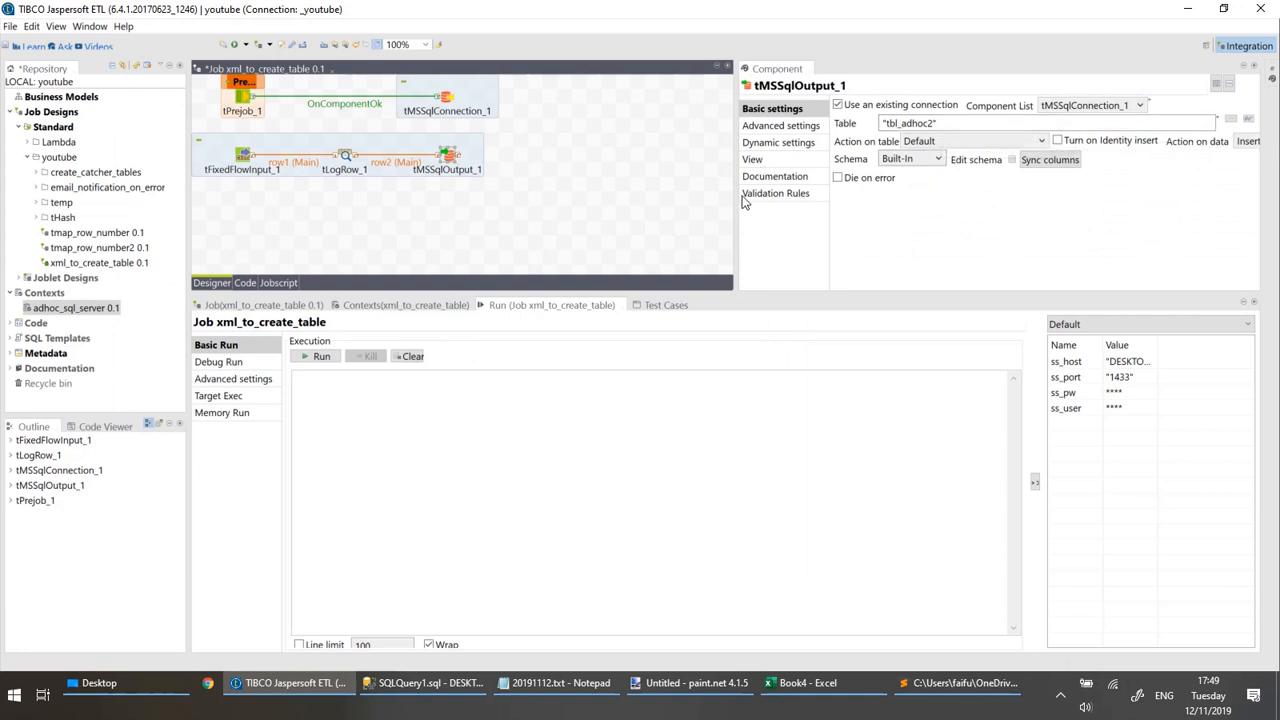
left_click_drag(736, 206, 618, 207)
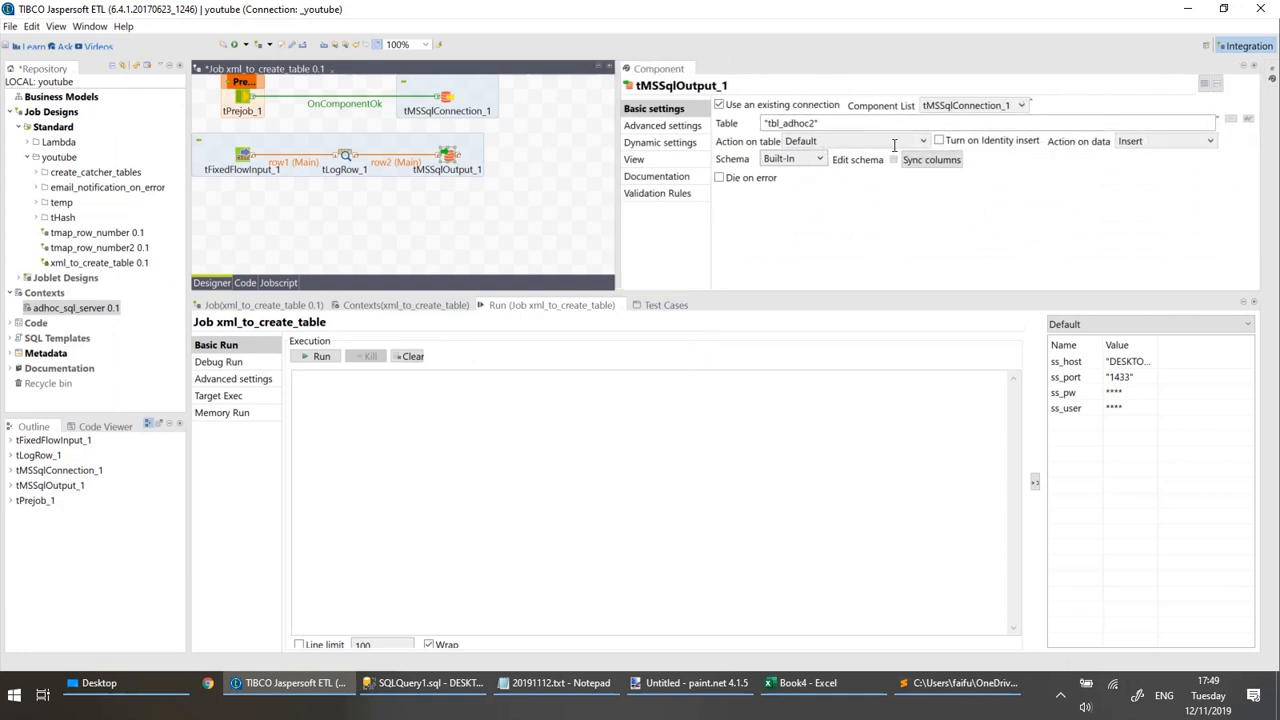
left_click(411, 245)
key("F6")
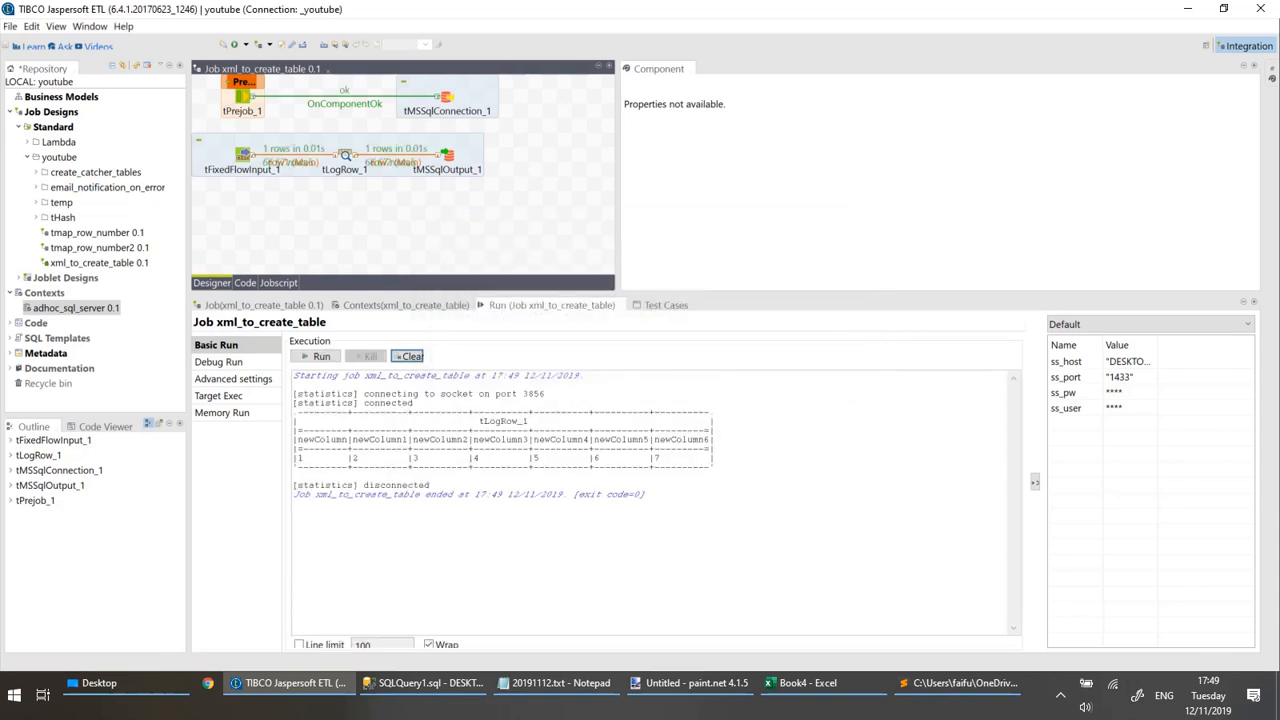
Switch to SQL Server Management Studio and execute the query "select * from dbo.tbl_adhoc2".
left_click(424, 683)
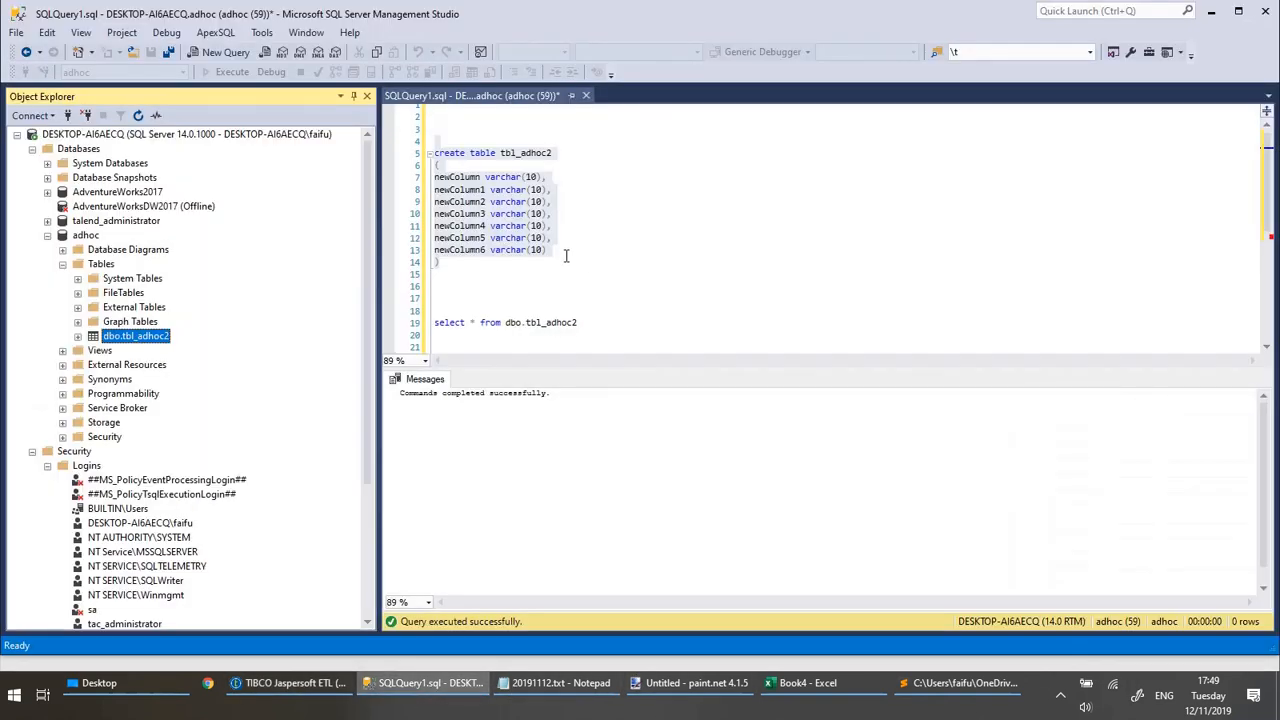
left_click_drag(586, 322, 583, 305)
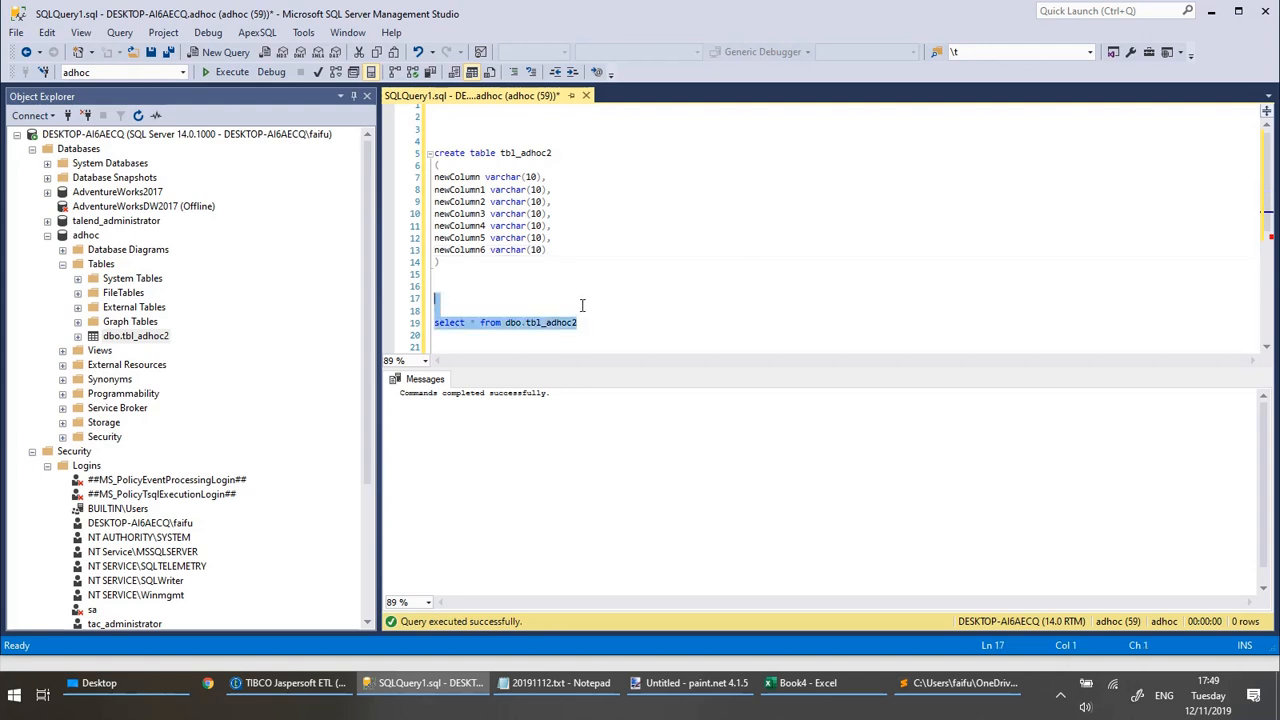
key("F5")
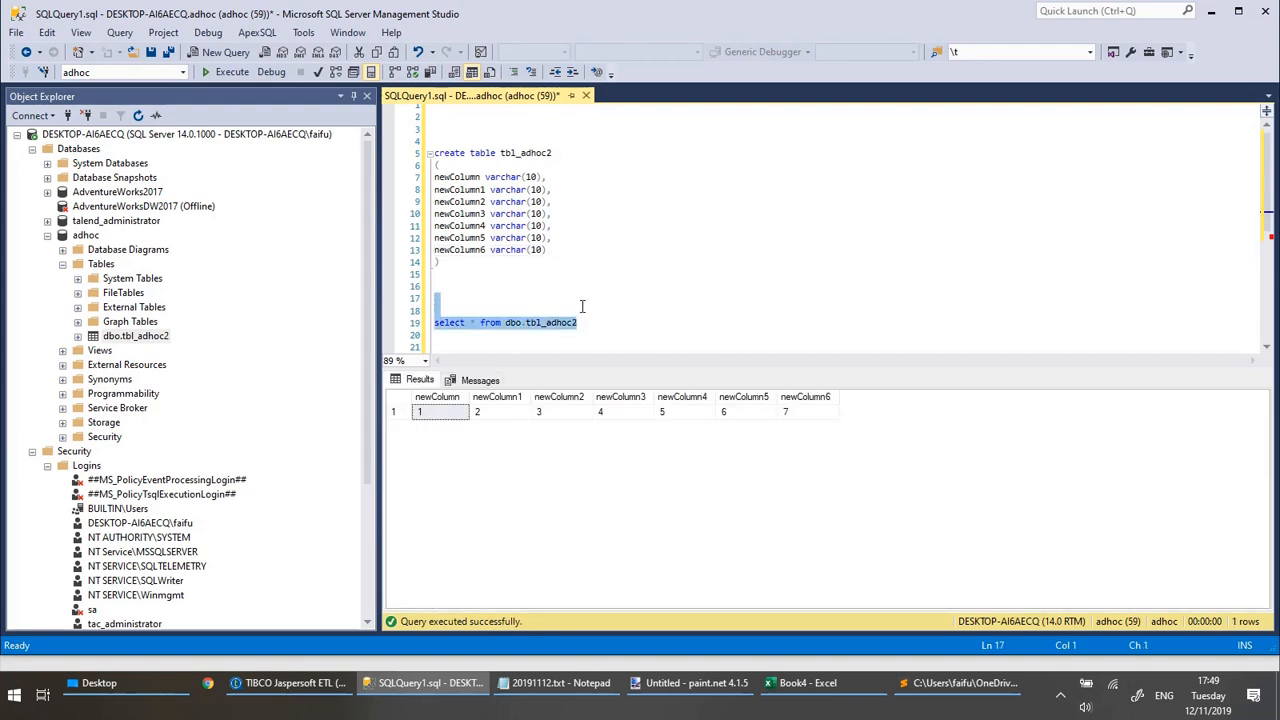
Below the create statement, write and execute "alter table tbl_adhoc2 add load_date datetime default getdate() not null".
left_click(581, 264)
left_click_drag(552, 152, 495, 152)
key("ctrl+c")
left_click(521, 288)
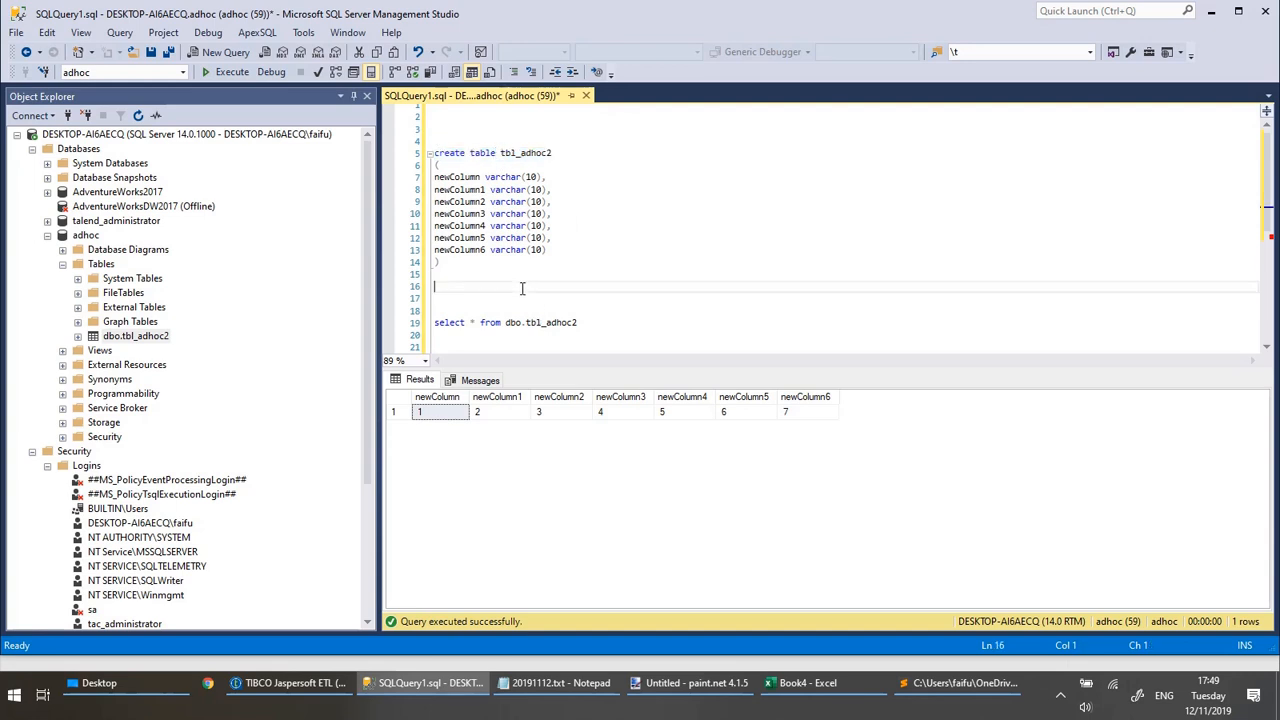
type("alter table")
key("ctrl+v")
type("add l")
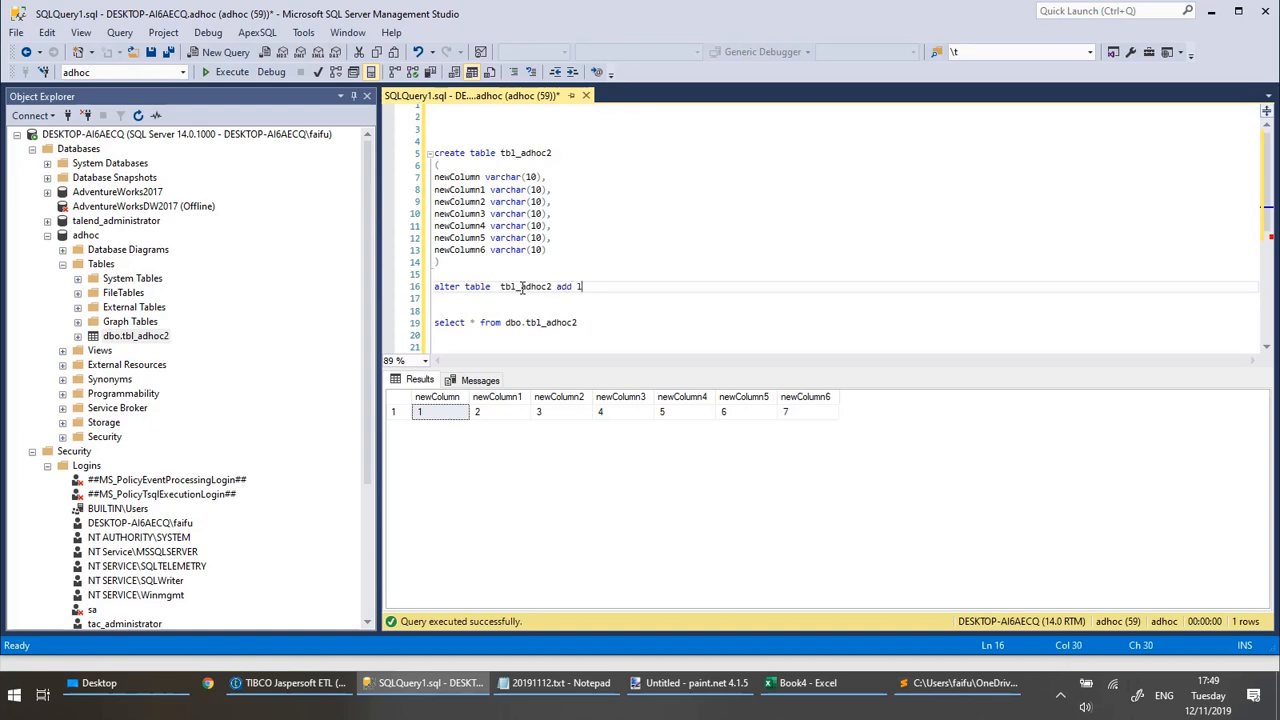
type("oad_date datetime default getda")
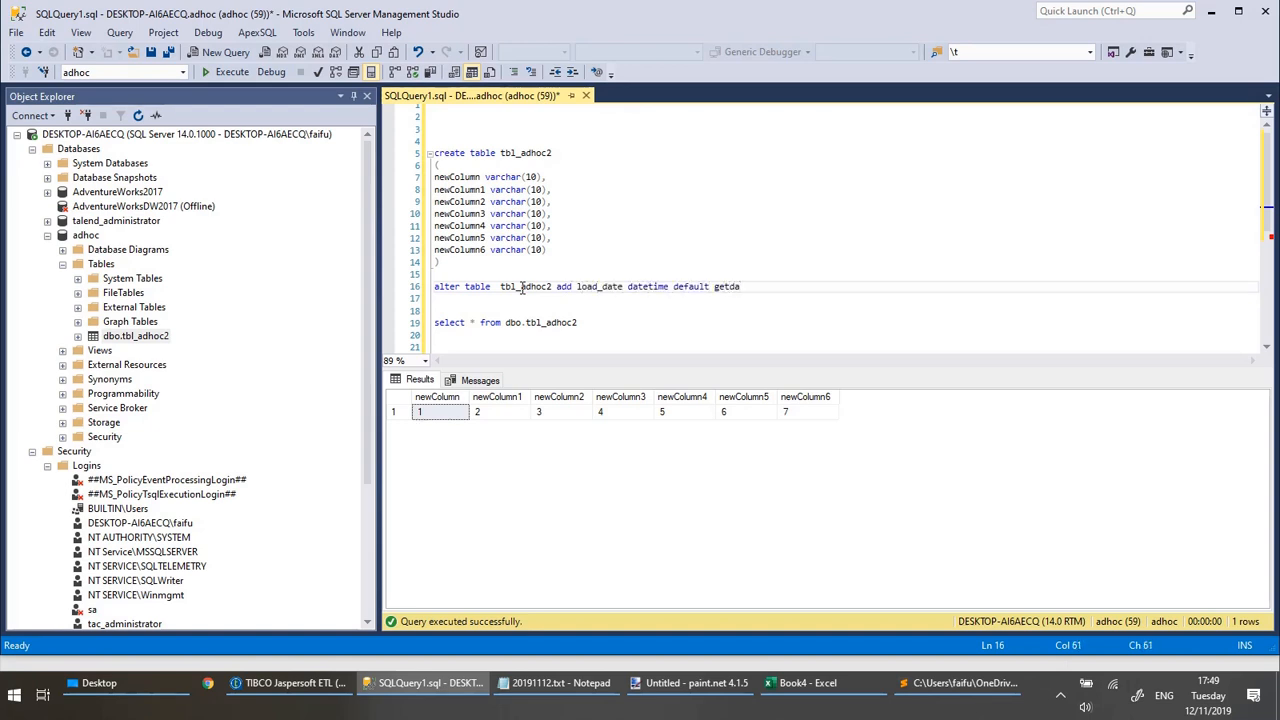
type("te() not null")
key("shift+Up")
key("F5")
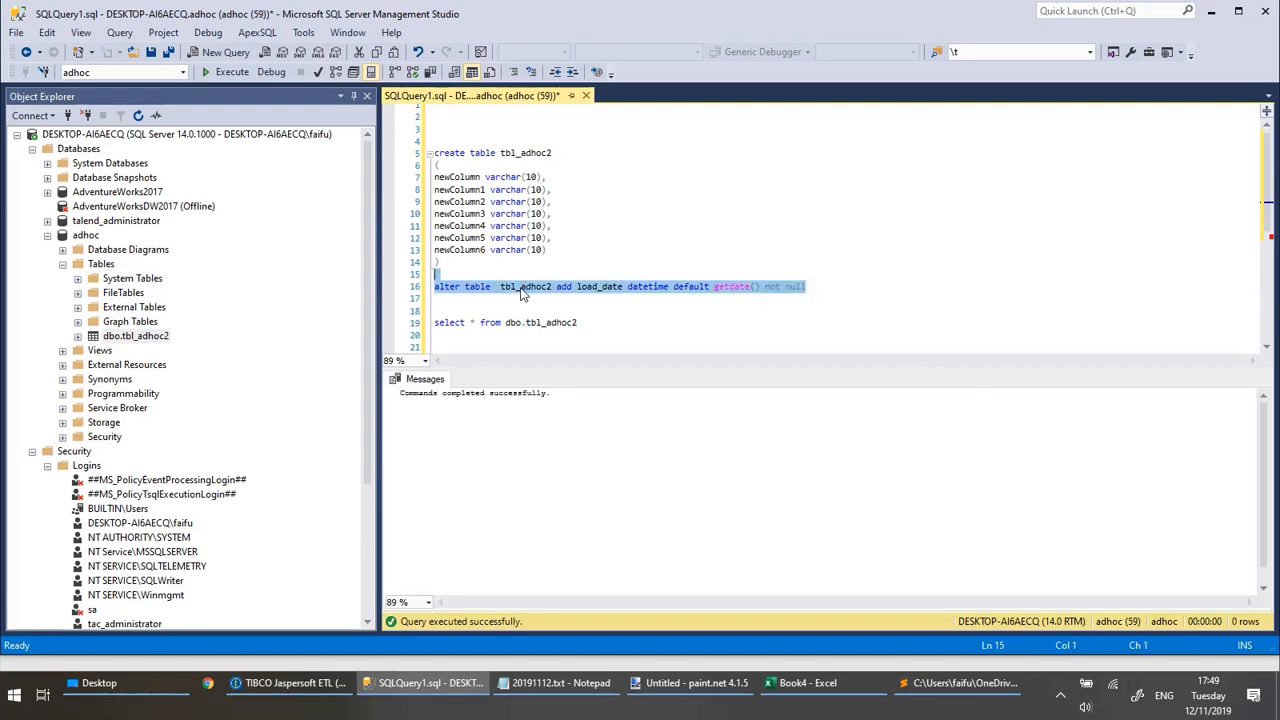
Execute only the "select * from dbo.tbl_adhoc2" query, and switch to TIBCO Jaspersoft ETL to rerun the xml_to_create_table job.
left_click_drag(580, 324, 584, 308)
key("F5")
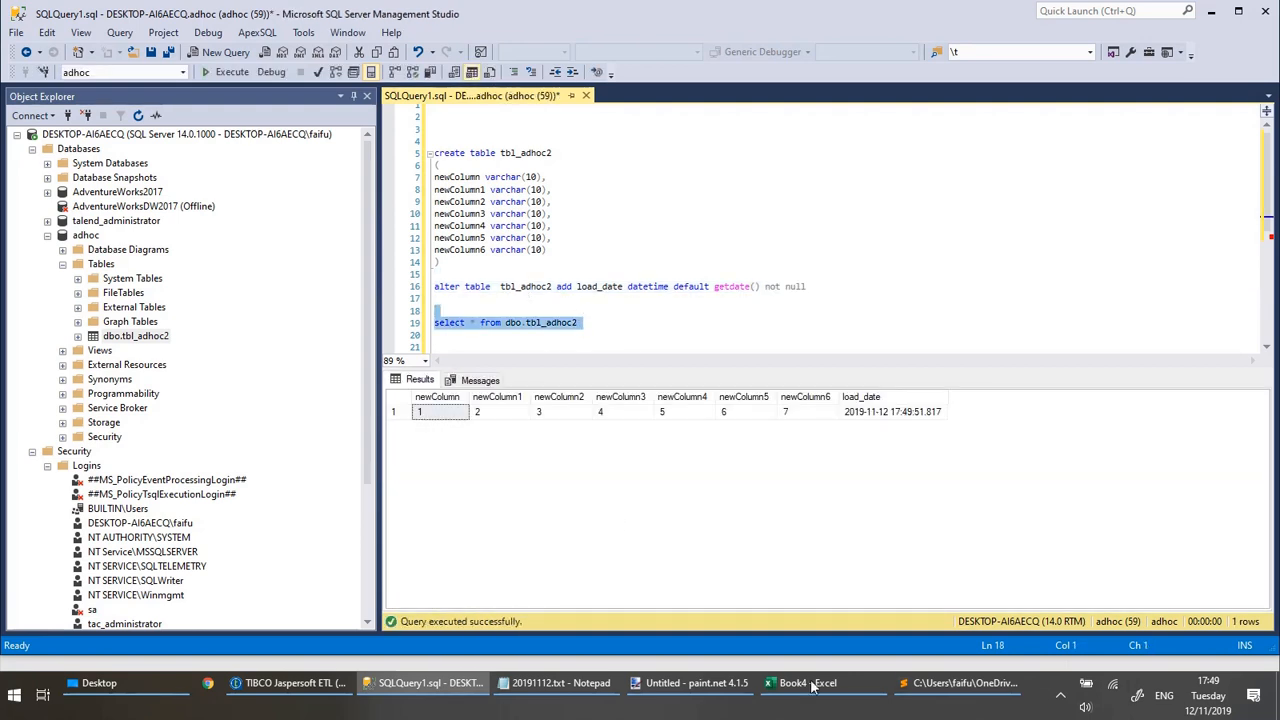
left_click(272, 685)
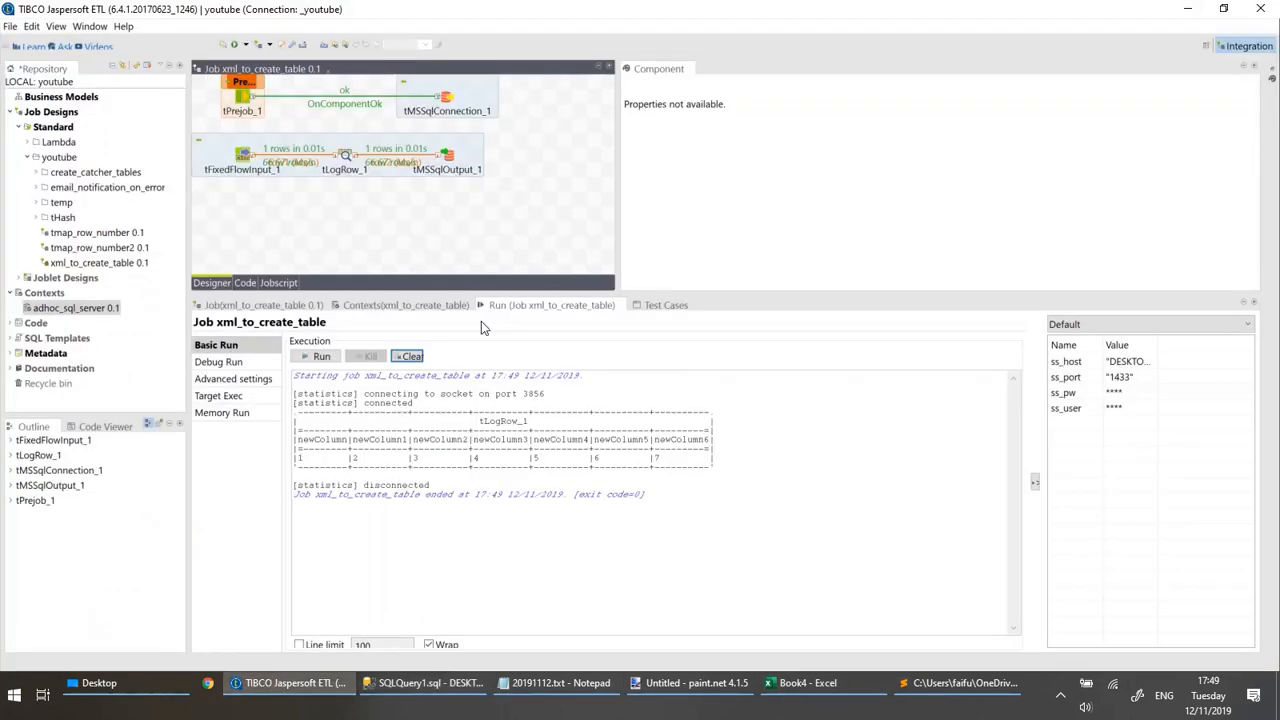
key("F6")
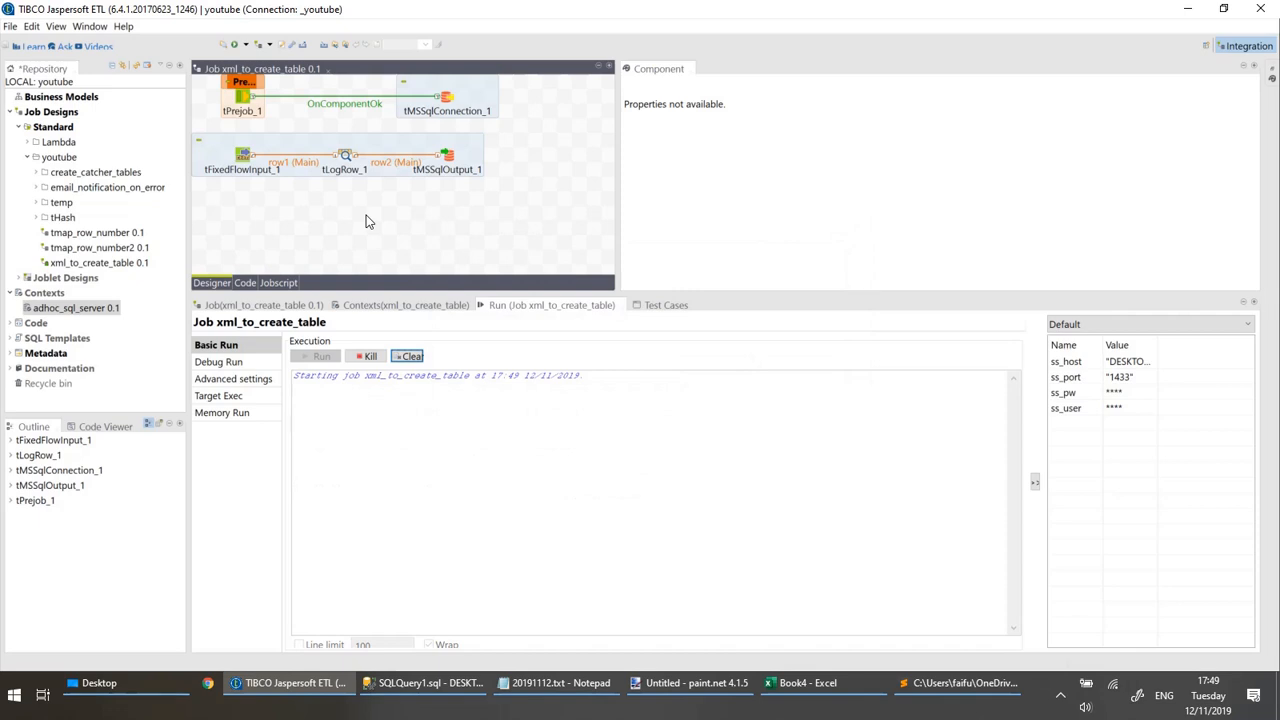
Switch to SQL Server Management Studio, rerun the select query on dbo.tbl_adhoc2 and select the second row's load_date value.
left_click(487, 683)
left_click_drag(596, 324, 586, 310)
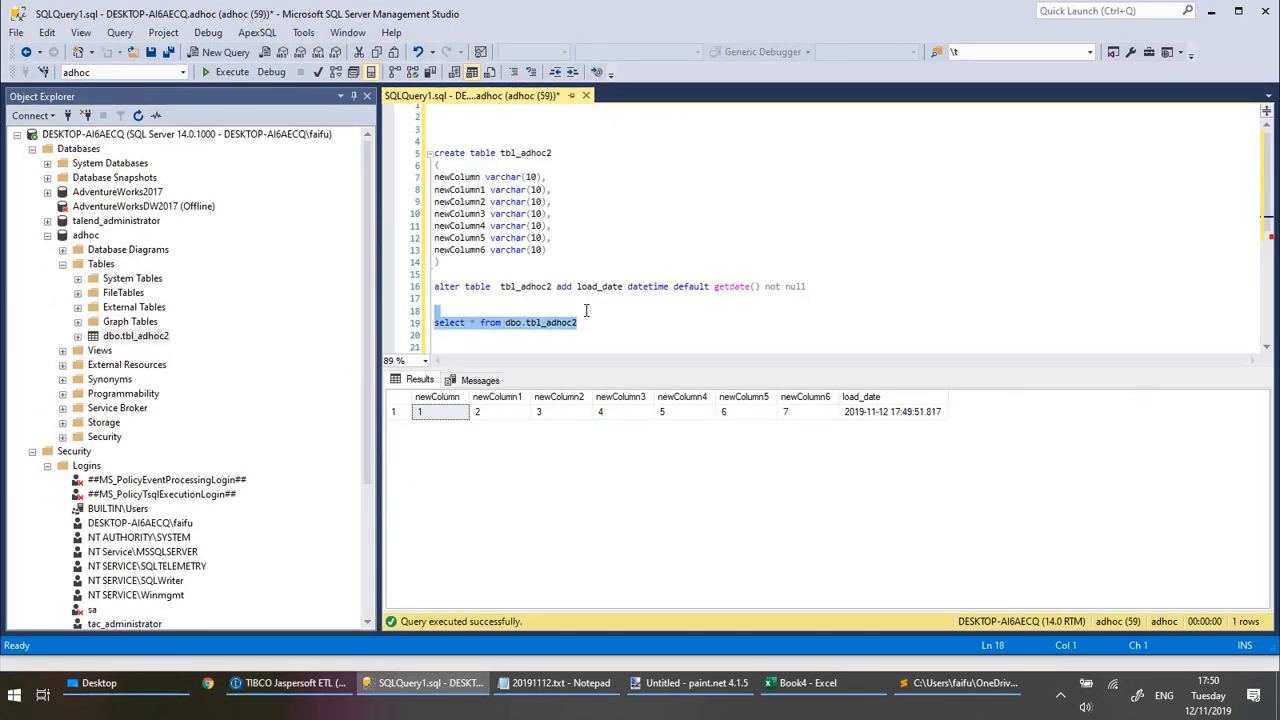
key("F5")
left_click(894, 430)
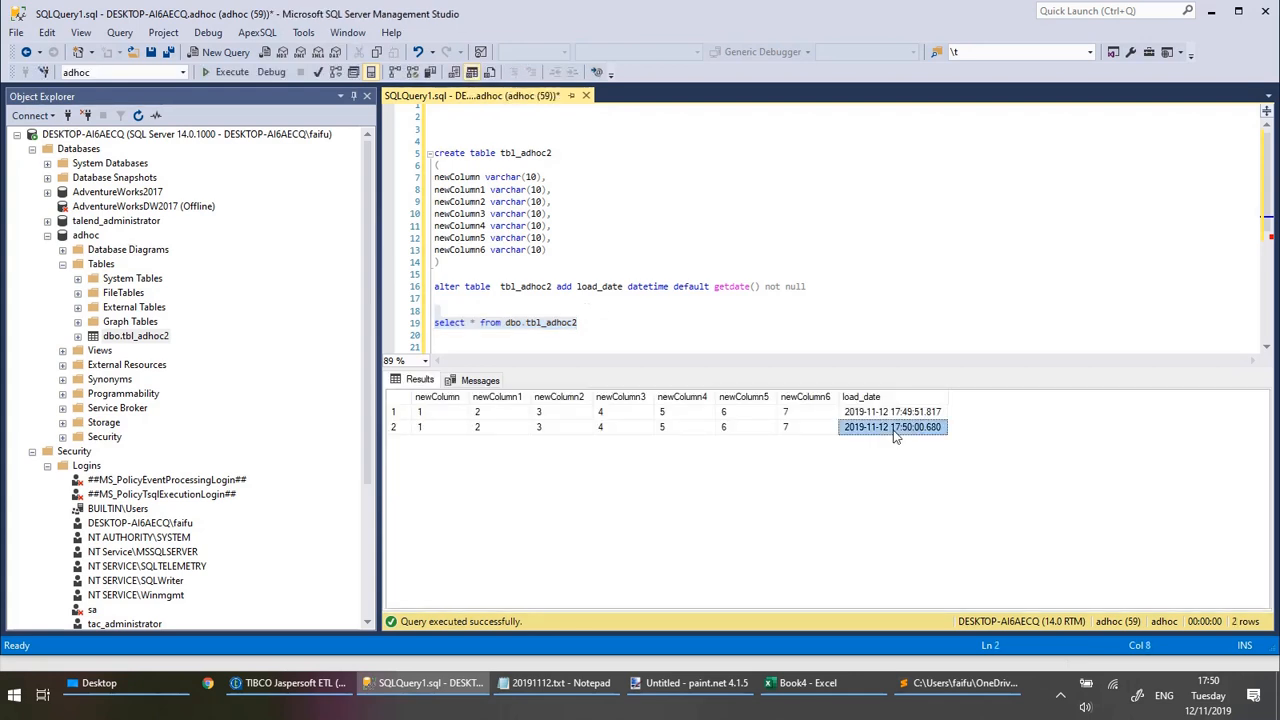
left_click(1061, 683)
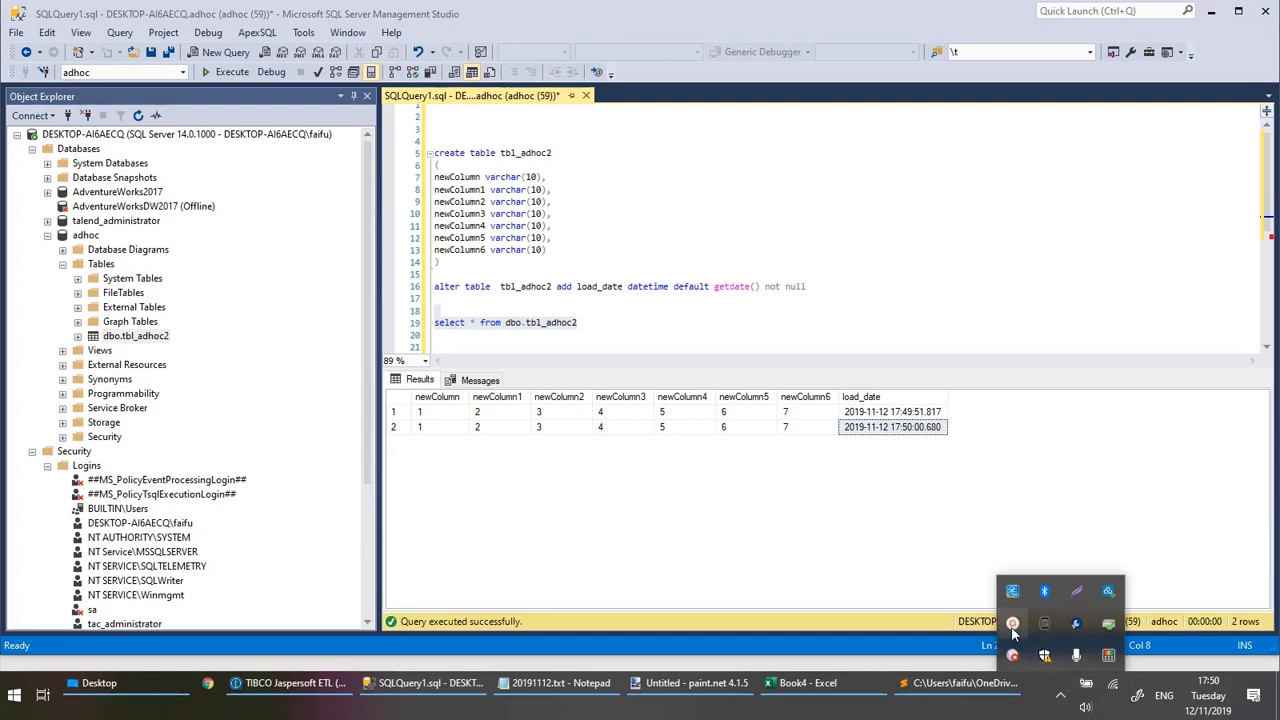
left_click(1013, 625)
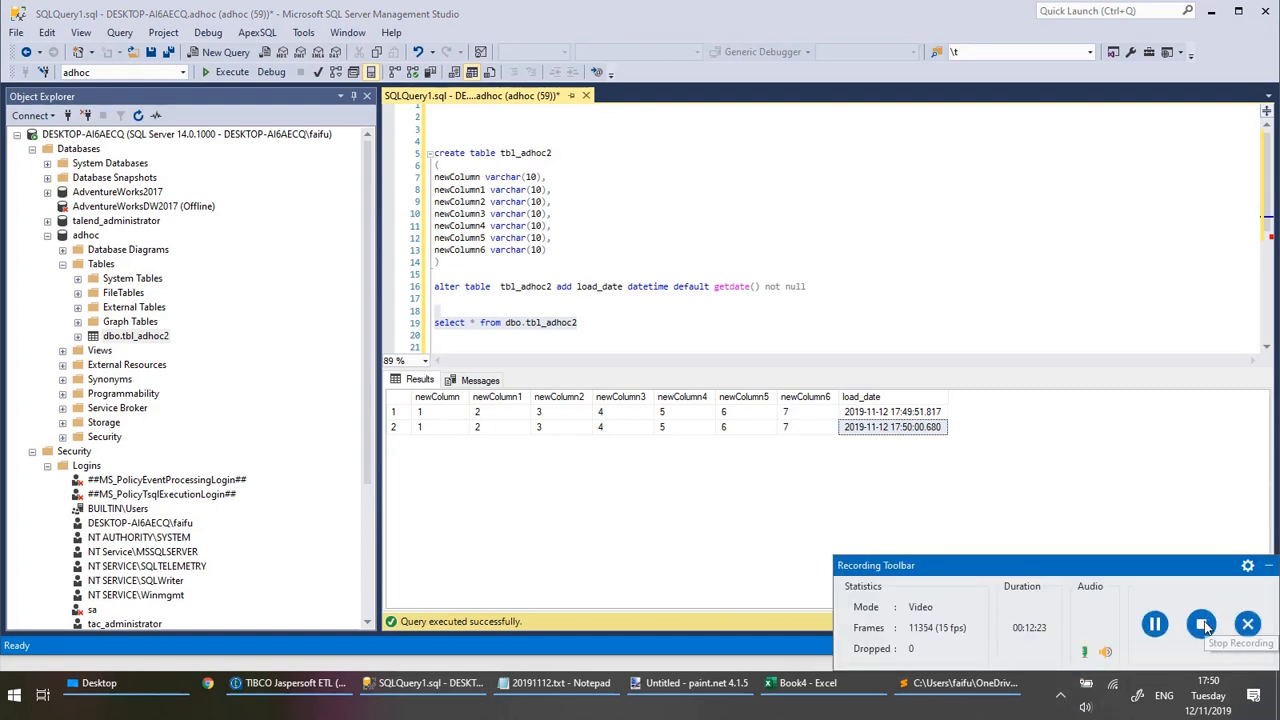